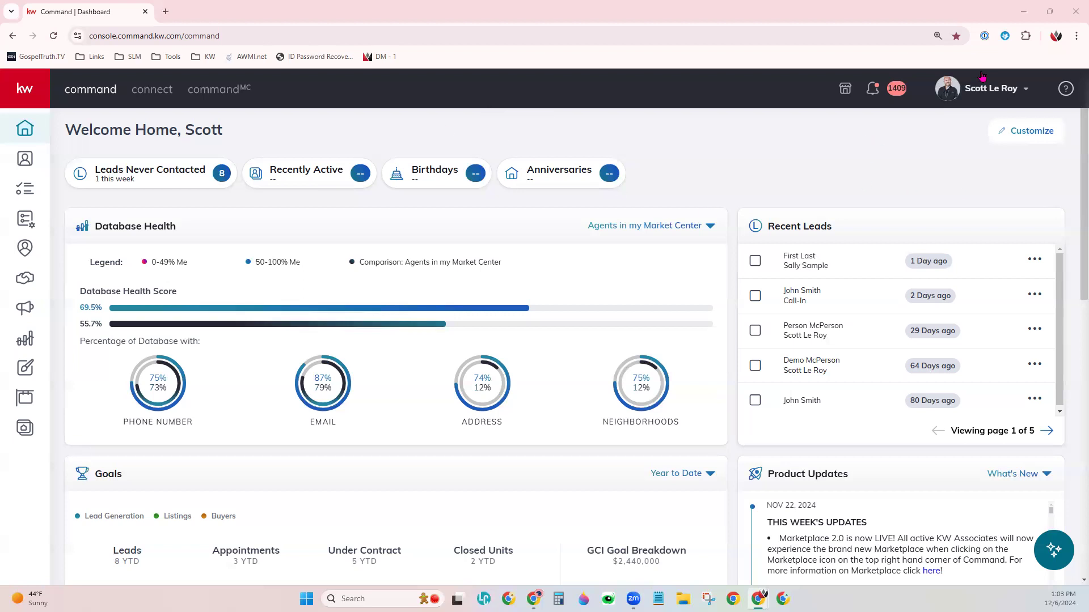
- Open the account's Settings page and enlarge the browser zoom to 125%
{"action": "left_click", "coordinate": [950, 97]}
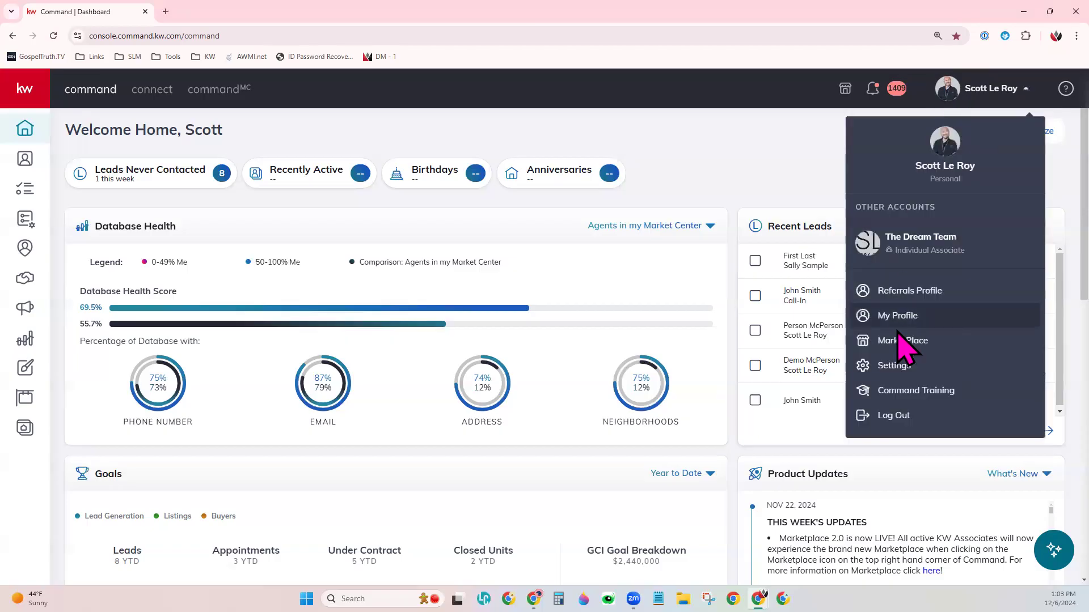
{"action": "left_click", "coordinate": [907, 369]}
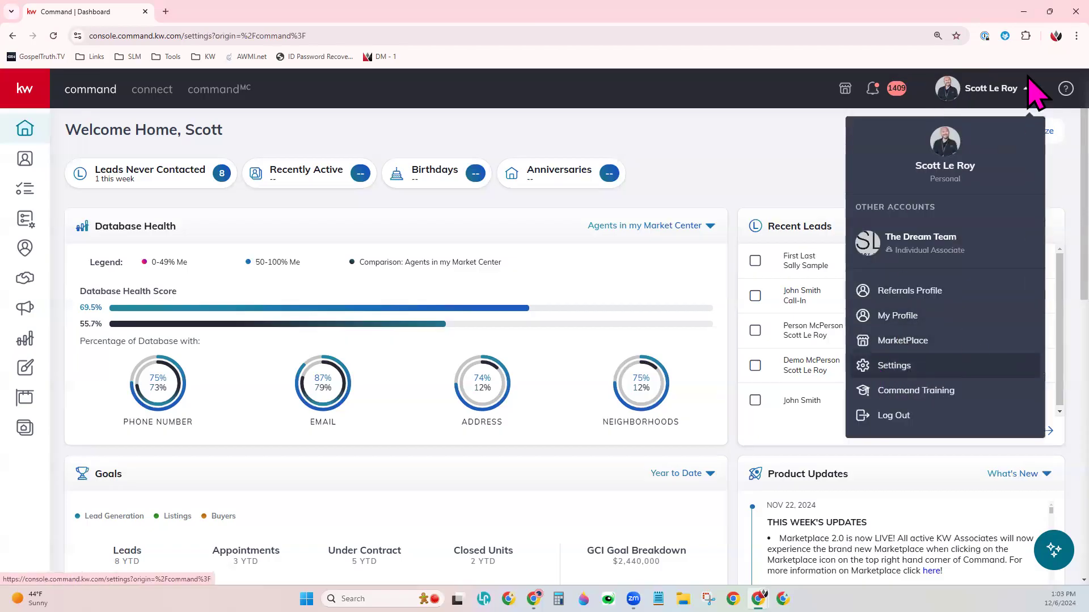
{"action": "left_click", "coordinate": [1076, 35]}
{"action": "left_click", "coordinate": [1045, 247]}
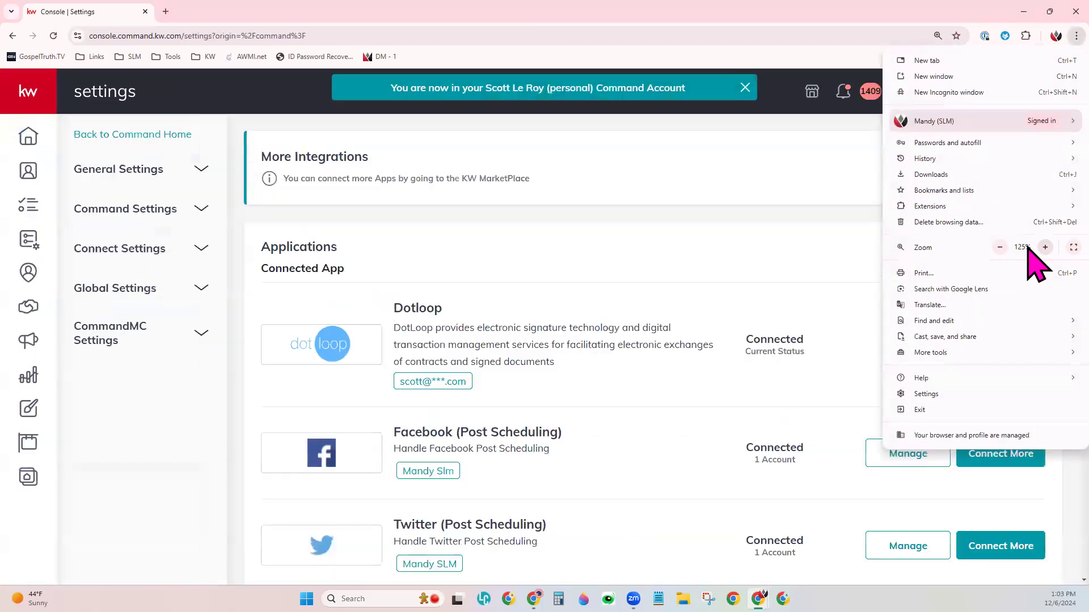
{"action": "left_click", "coordinate": [827, 227]}
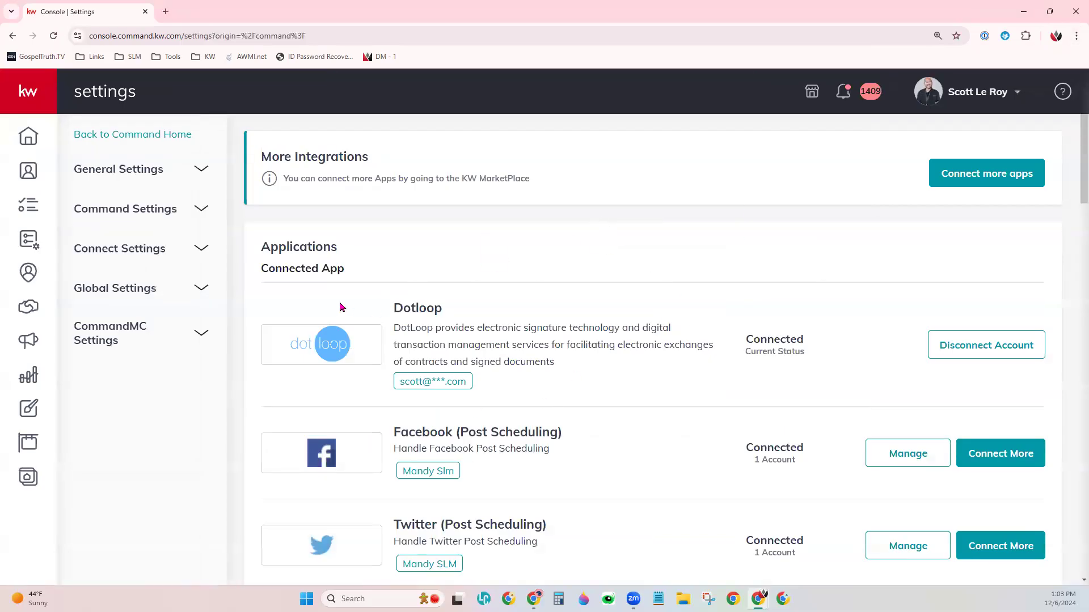
- Start the DocuSign connection under Digital Signature & Transactions and choose to log in with an existing account
{"action": "left_click_drag", "start_coordinate": [260, 270], "coordinate": [344, 272]}
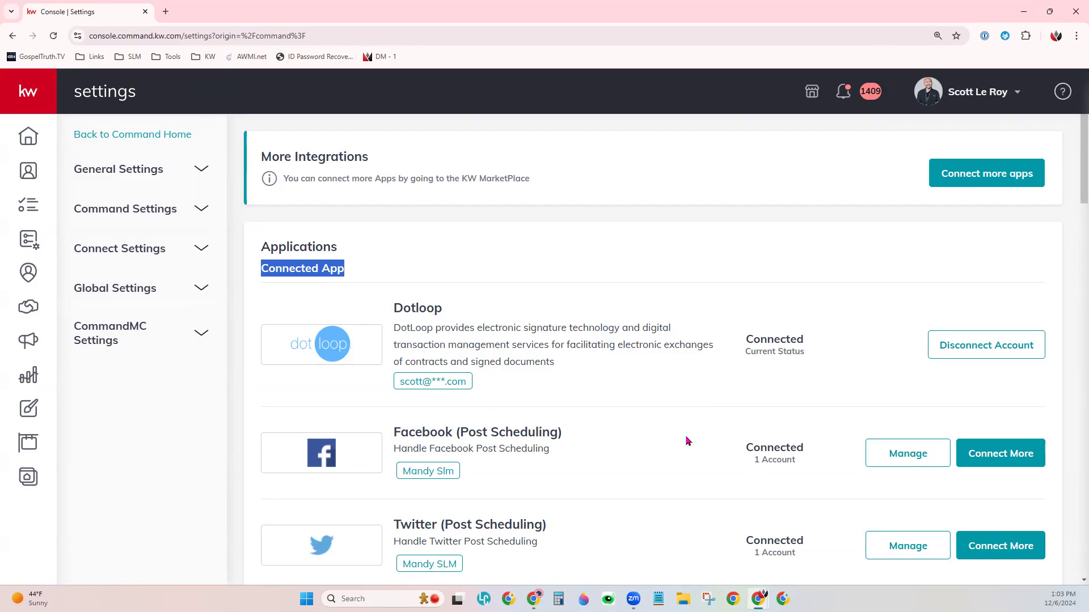
{"action": "scroll", "coordinate": [687, 441], "scroll_direction": "down", "scroll_amount": 12}
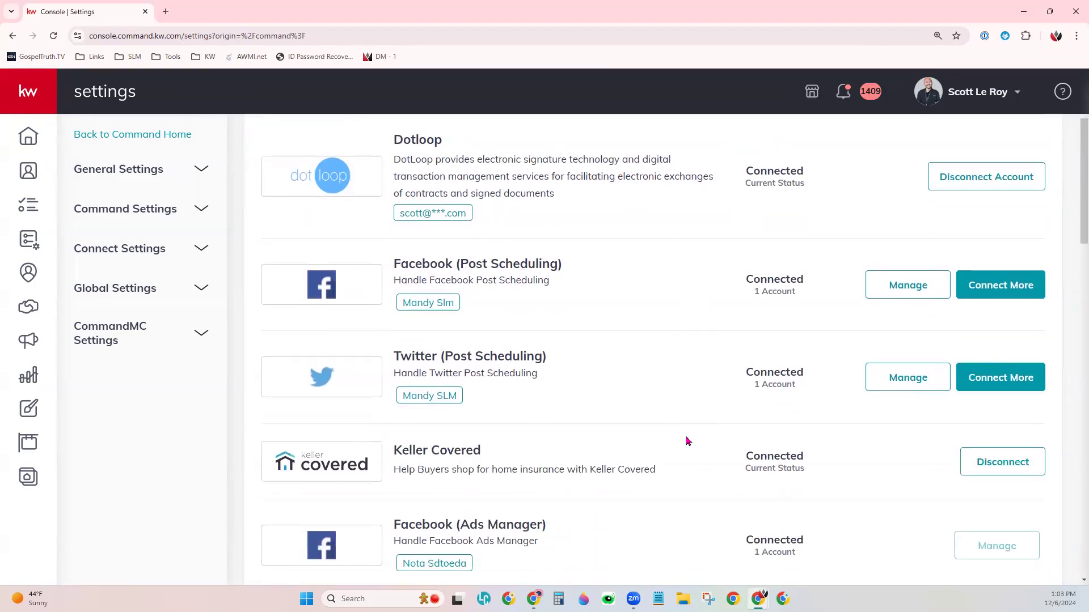
{"action": "left_click_drag", "start_coordinate": [261, 276], "coordinate": [483, 280]}
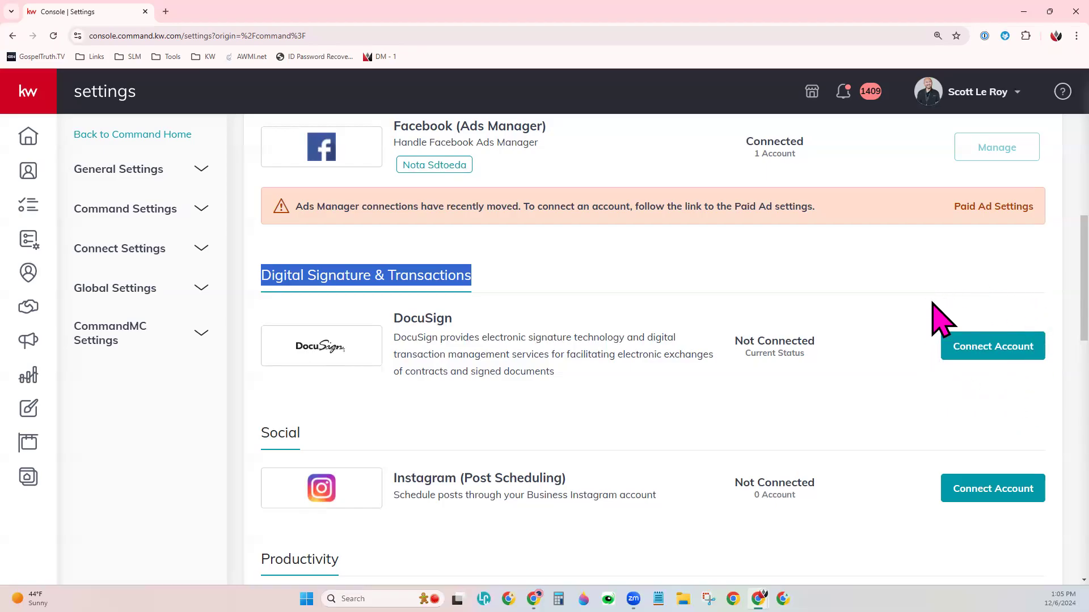
{"action": "left_click", "coordinate": [987, 354]}
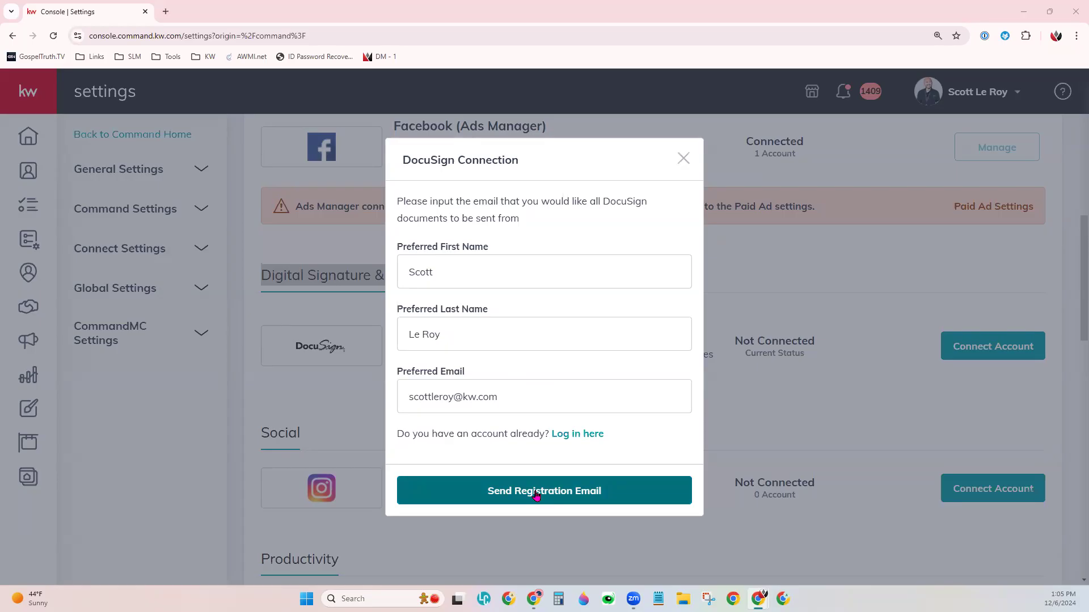
{"action": "left_click", "coordinate": [594, 436]}
- Replace the preferred email with the existing DocuSign account's email and proceed to the DocuSign login
{"action": "left_click", "coordinate": [533, 341]}
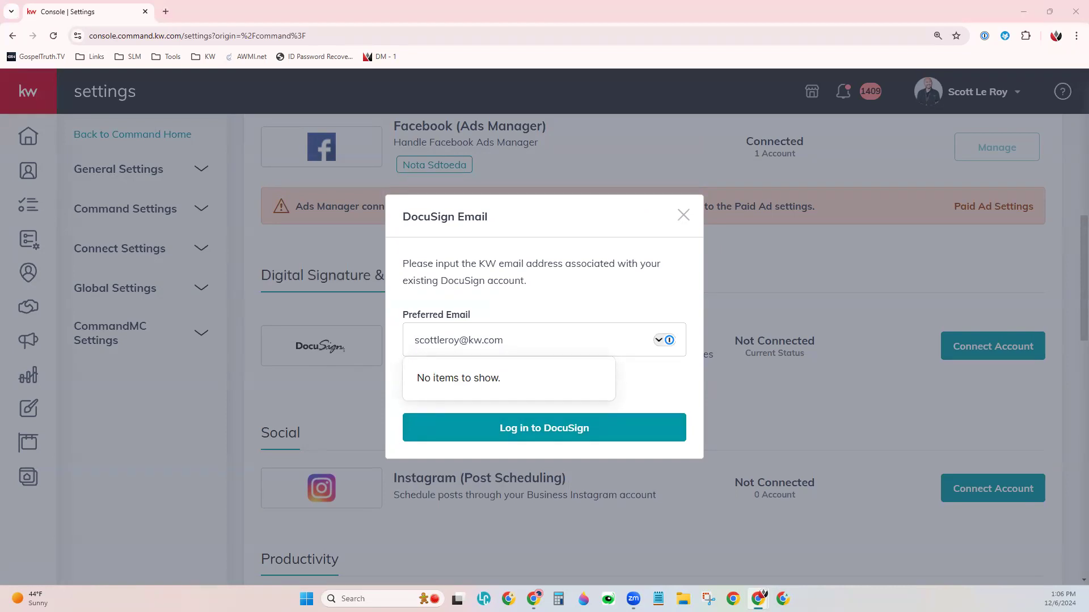
{"action": "left_click_drag", "start_coordinate": [539, 335], "coordinate": [389, 355]}
{"action": "key", "text": "ctrl+v"}
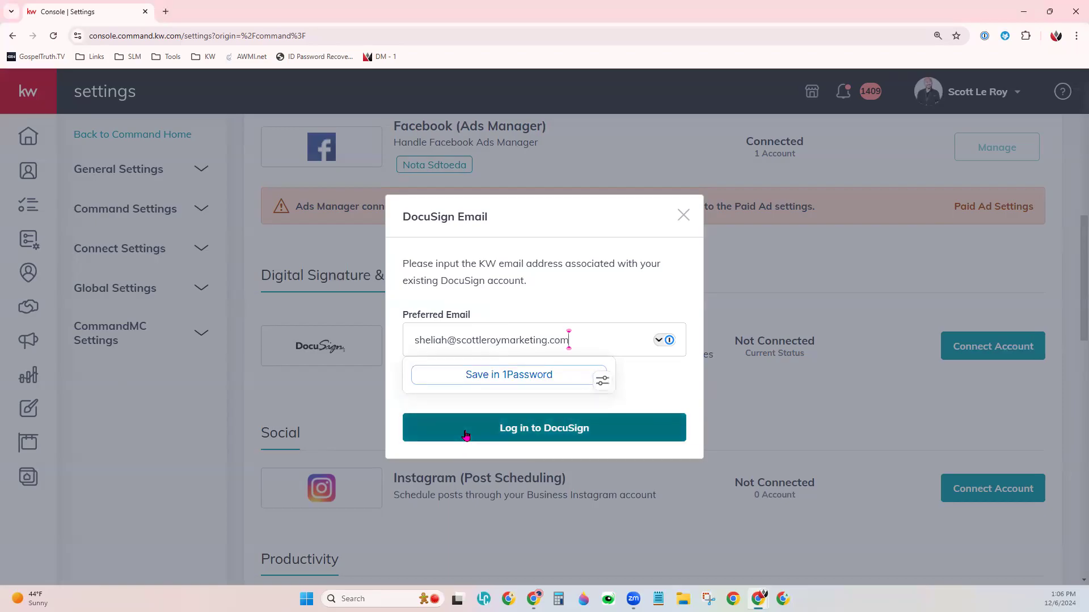
{"action": "left_click", "coordinate": [466, 435]}
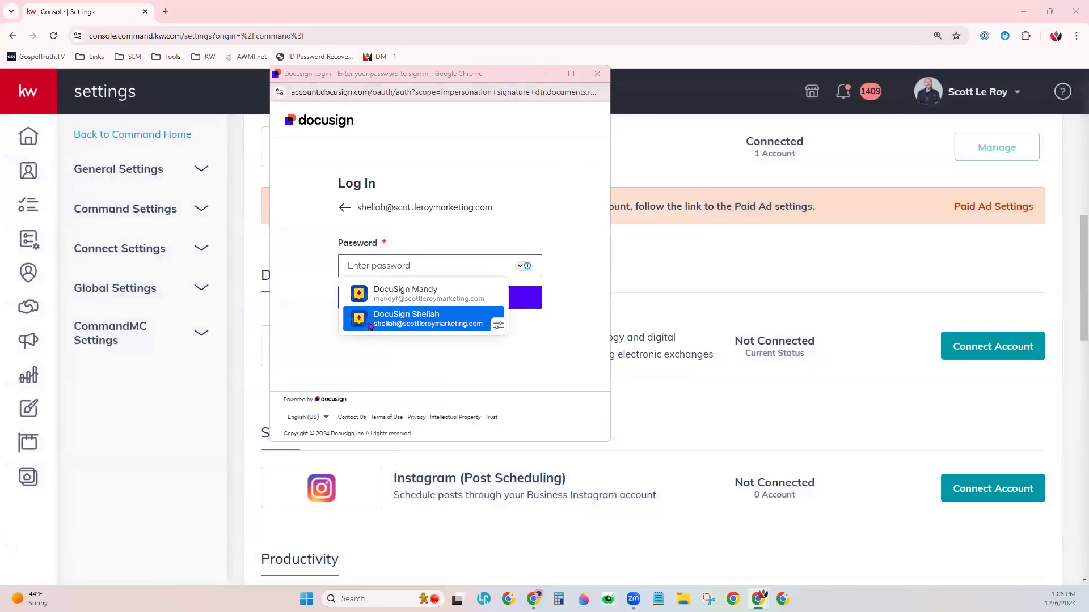
- Log in to DocuSign with the saved account password and check the entry under Connected App
{"action": "left_click", "coordinate": [369, 321]}
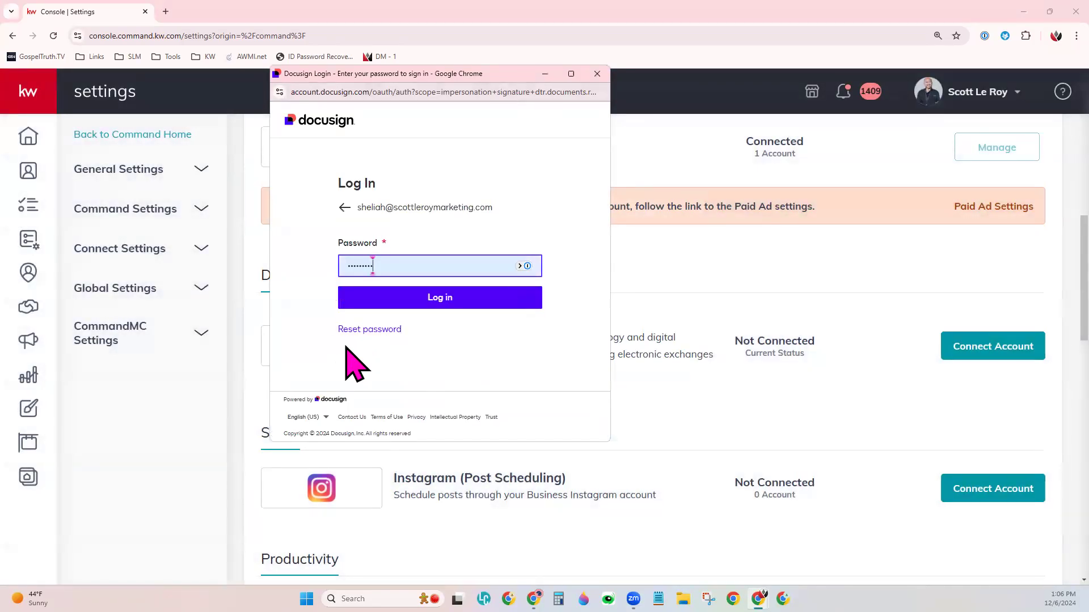
{"action": "left_click", "coordinate": [453, 307]}
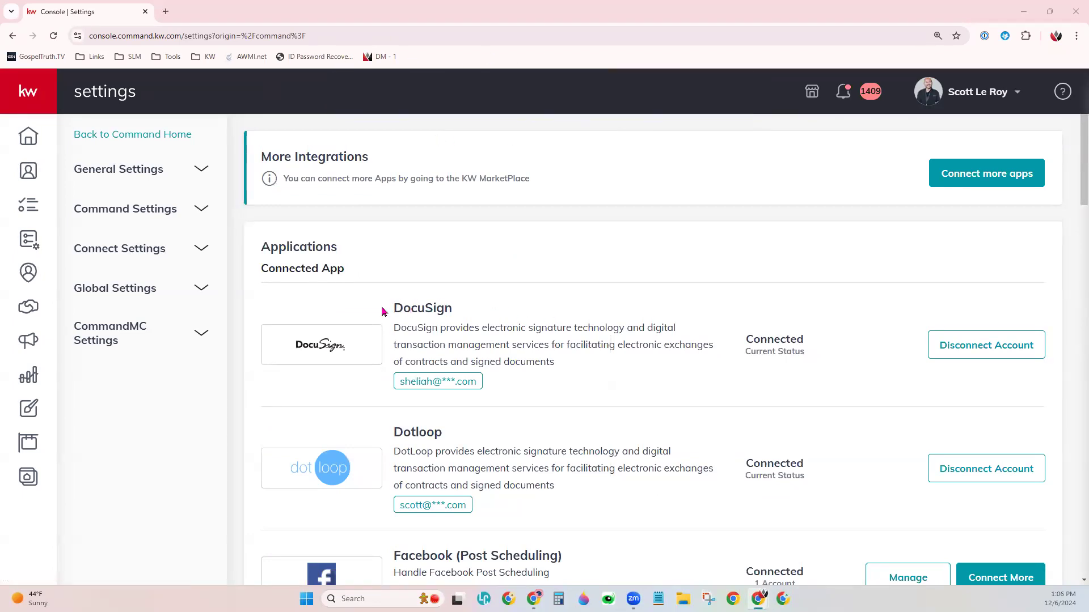
{"action": "left_click_drag", "start_coordinate": [244, 270], "coordinate": [365, 286]}
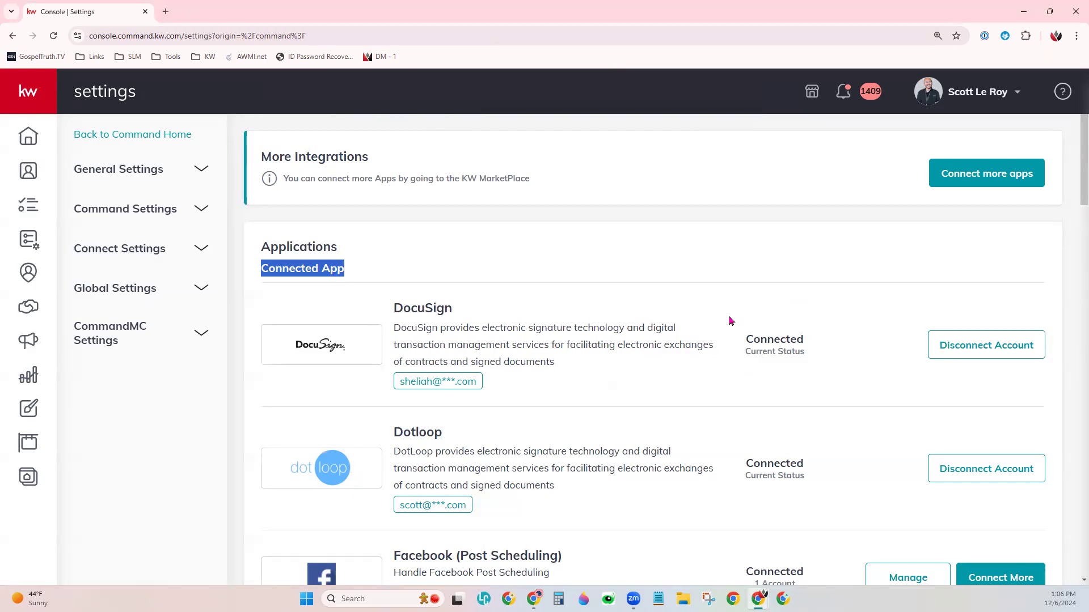
{"action": "left_click", "coordinate": [139, 467]}
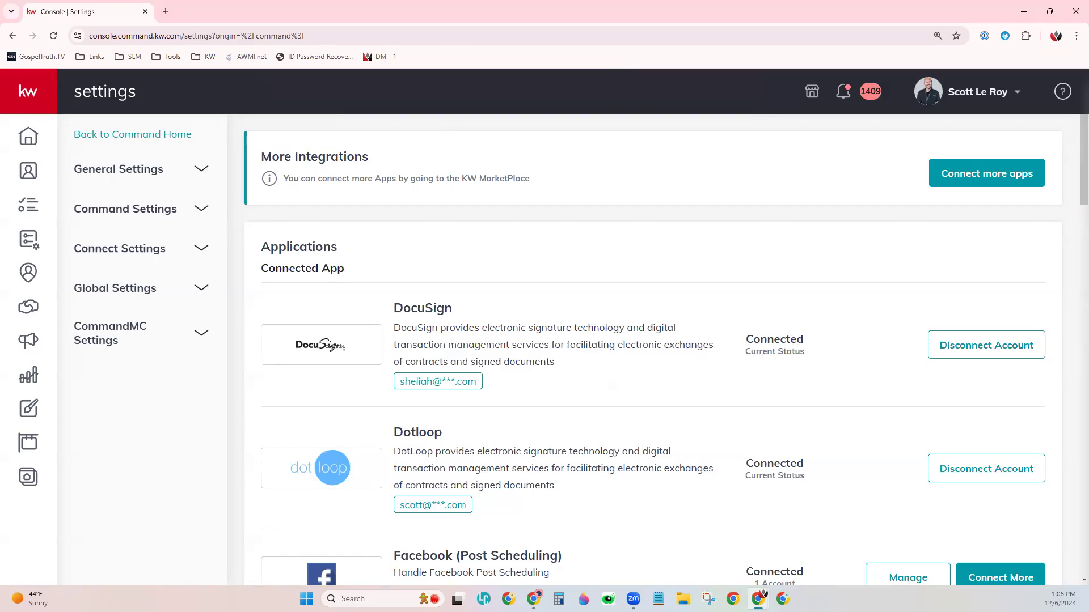
- Open the Opportunities page, then expand and collapse the navigation labels
{"action": "left_click", "coordinate": [27, 310]}
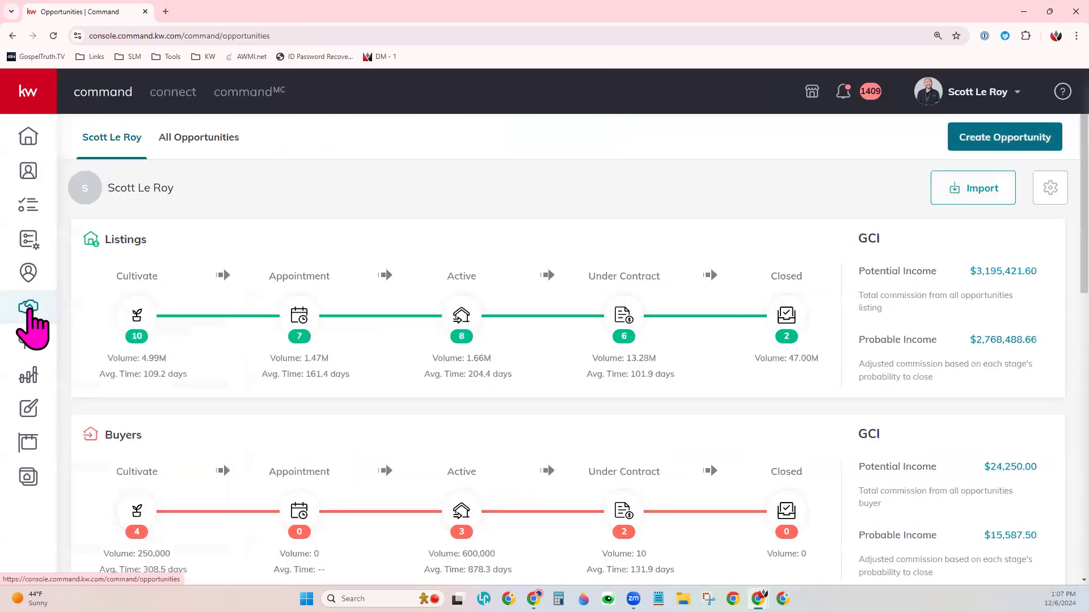
{"action": "left_click", "coordinate": [40, 96]}
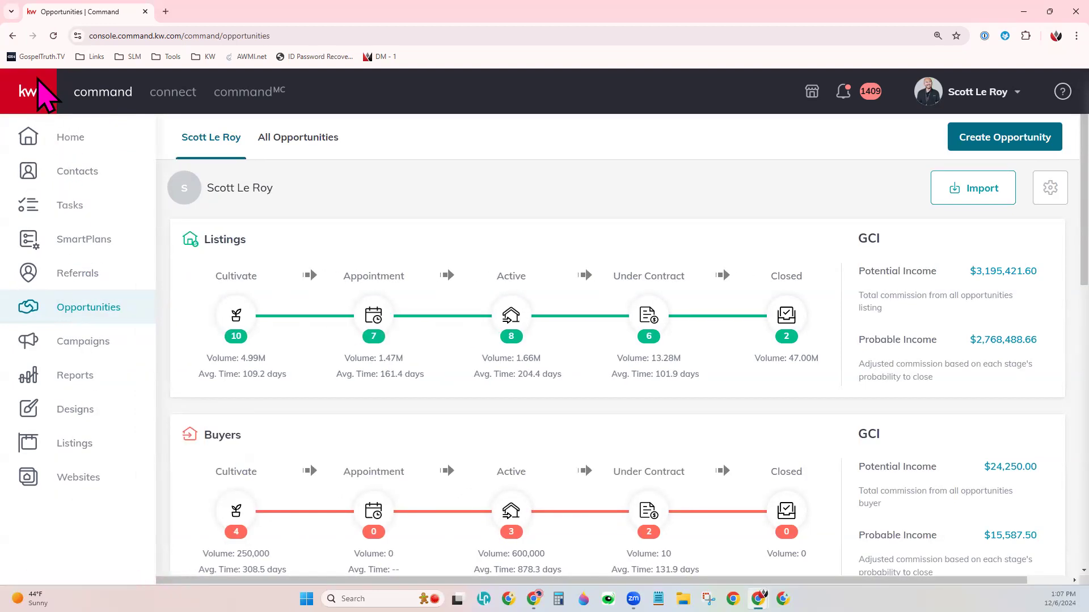
{"action": "left_click", "coordinate": [39, 93]}
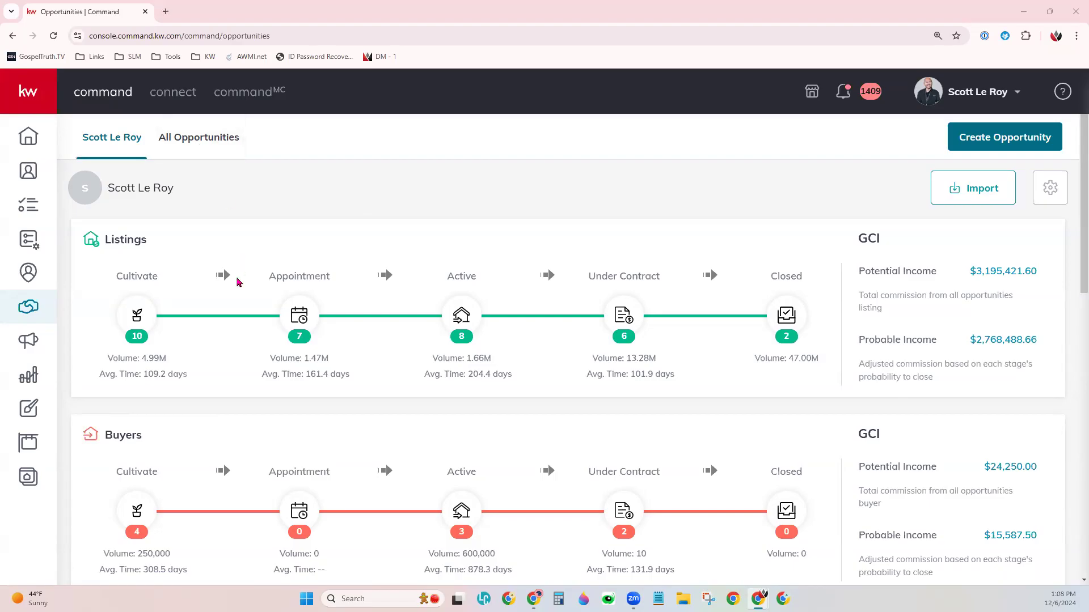
- Review the search criteria, filter categories and SmartView options of the All Opportunities list
{"action": "left_click", "coordinate": [195, 144]}
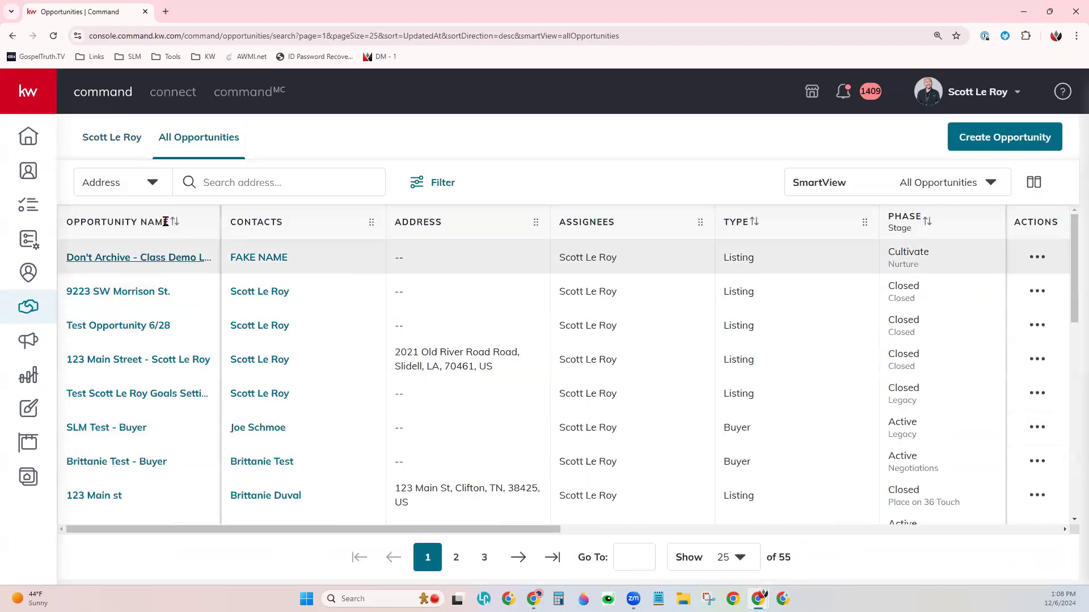
{"action": "left_click", "coordinate": [153, 184]}
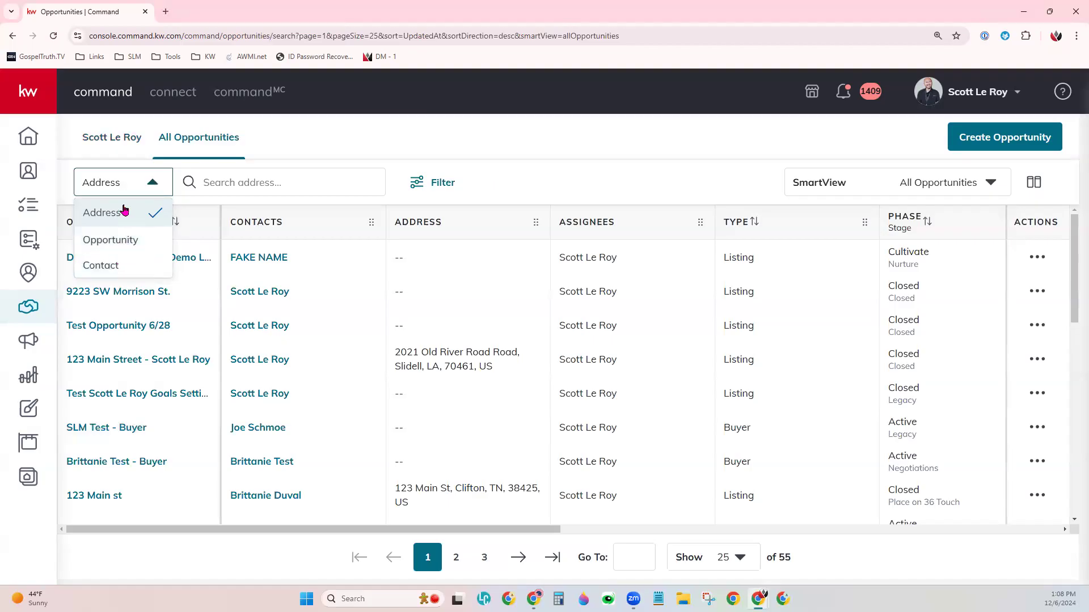
{"action": "left_click", "coordinate": [222, 182]}
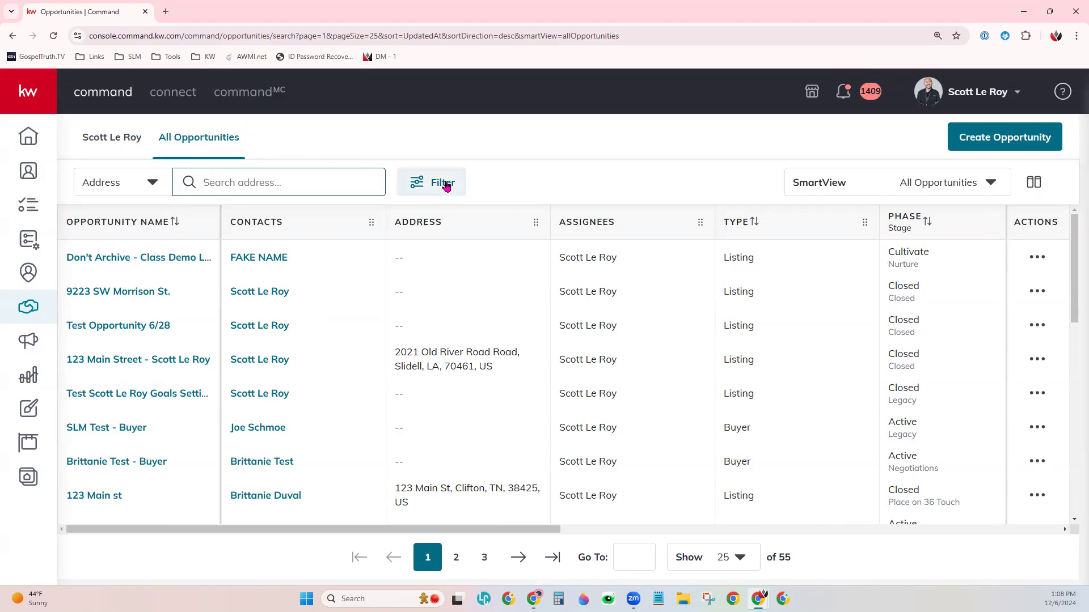
{"action": "left_click", "coordinate": [408, 191]}
{"action": "scroll", "coordinate": [908, 420], "scroll_direction": "down", "scroll_amount": 4}
{"action": "scroll", "coordinate": [902, 431], "scroll_direction": "down", "scroll_amount": 5}
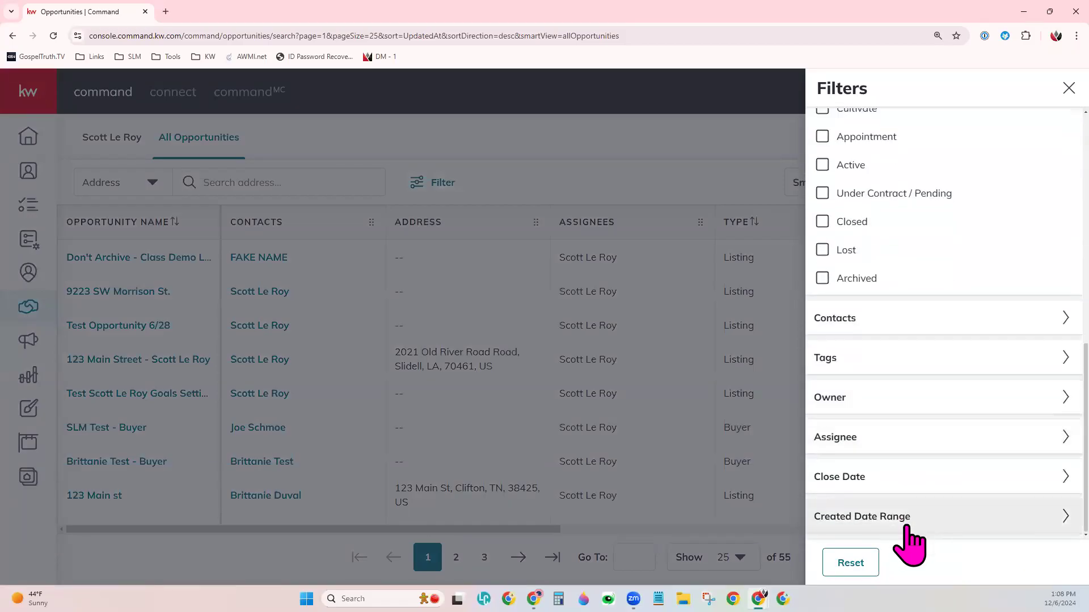
{"action": "left_click", "coordinate": [1069, 89]}
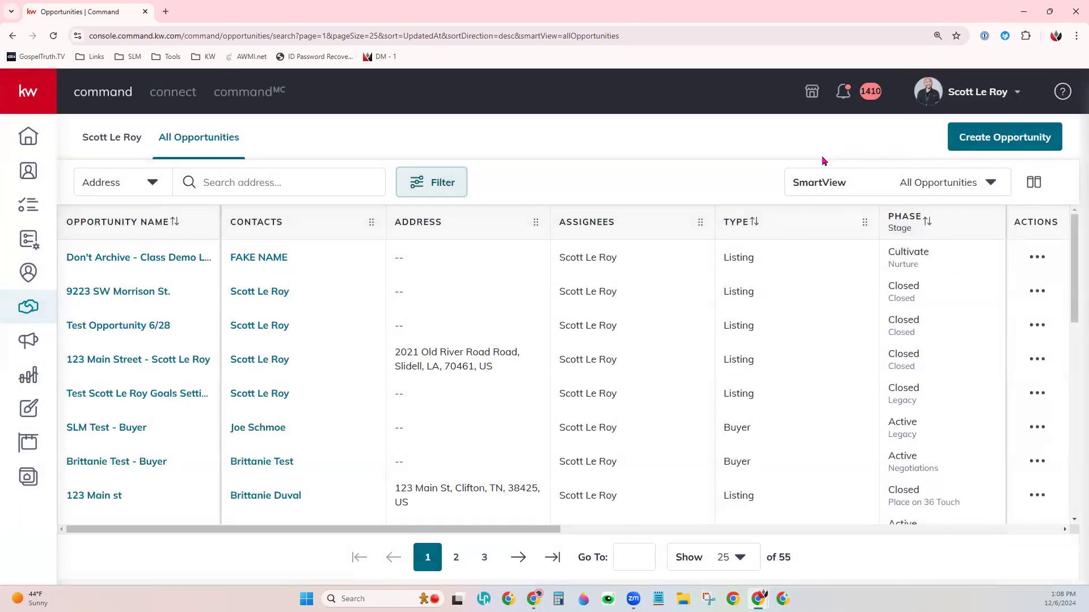
{"action": "left_click", "coordinate": [967, 185]}
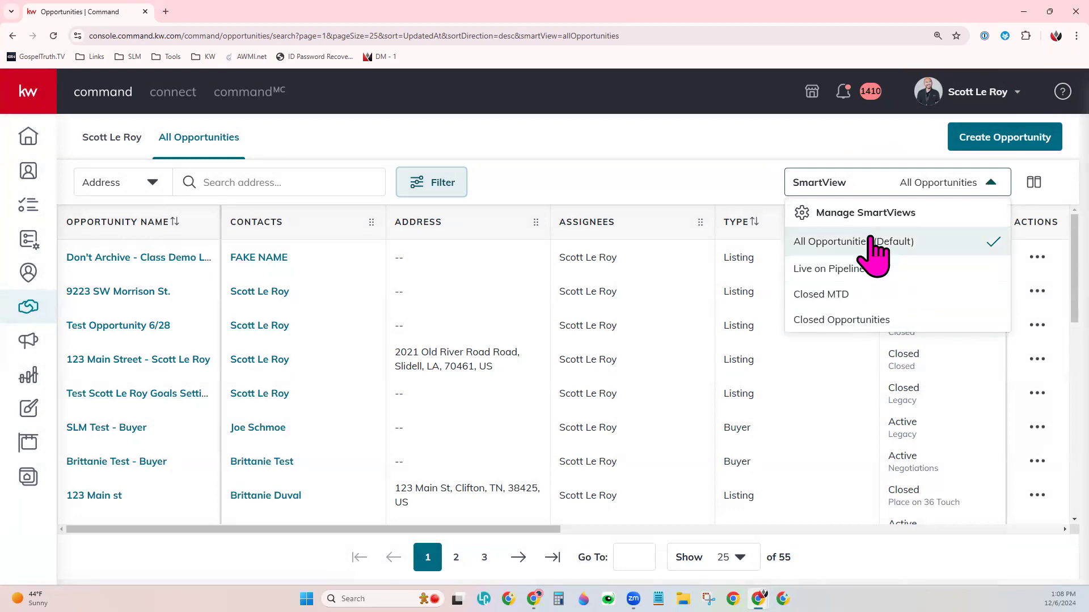
{"action": "left_click", "coordinate": [741, 187]}
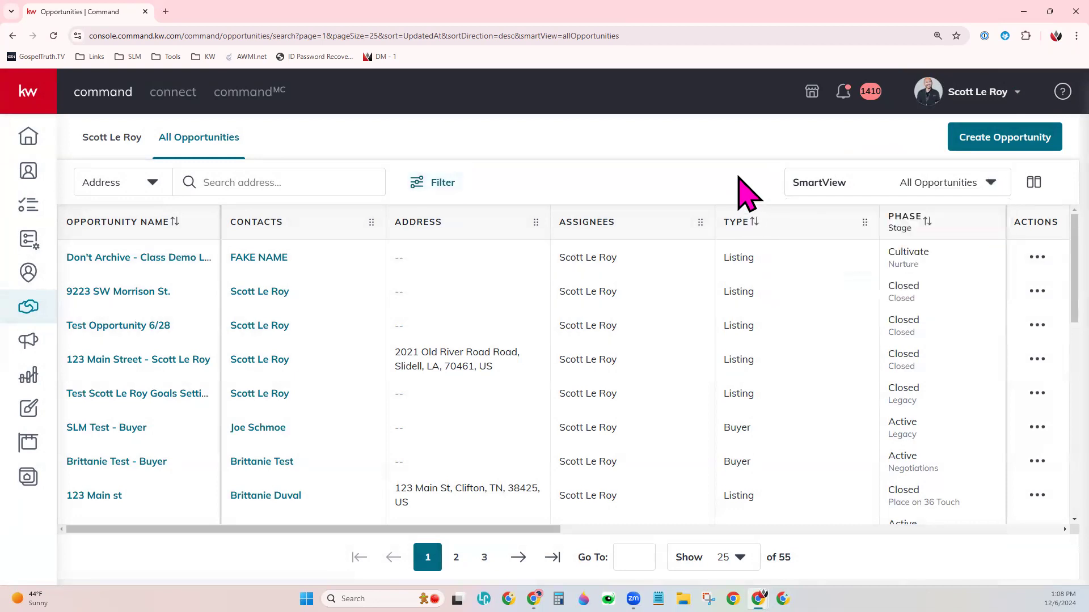
- Return to the personal pipeline overview and examine the Listings, Buyers and Leases stages, including the volume and average time for Cultivate listings
{"action": "left_click", "coordinate": [104, 141]}
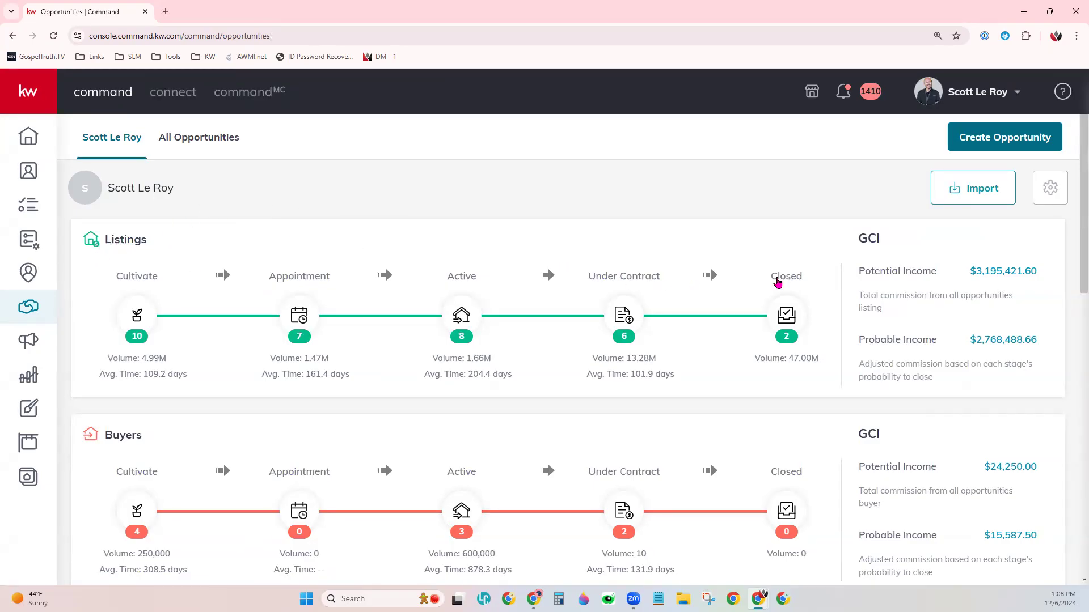
{"action": "scroll", "coordinate": [827, 301], "scroll_direction": "down", "scroll_amount": 3}
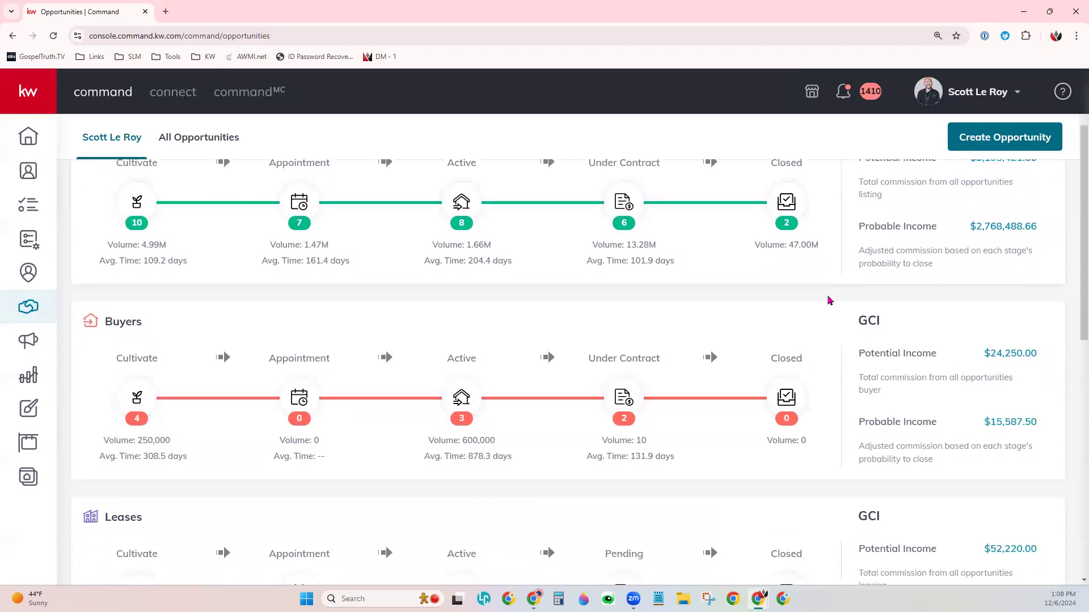
{"action": "scroll", "coordinate": [831, 301], "scroll_direction": "down", "scroll_amount": 1}
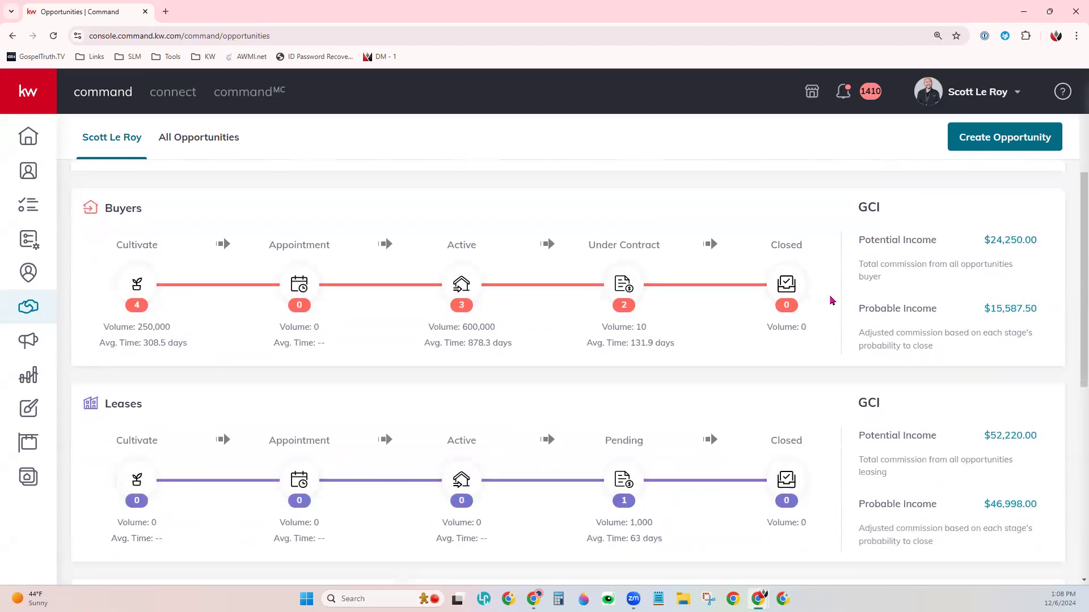
{"action": "scroll", "coordinate": [830, 301], "scroll_direction": "up", "scroll_amount": 2}
{"action": "scroll", "coordinate": [835, 299], "scroll_direction": "up", "scroll_amount": 1}
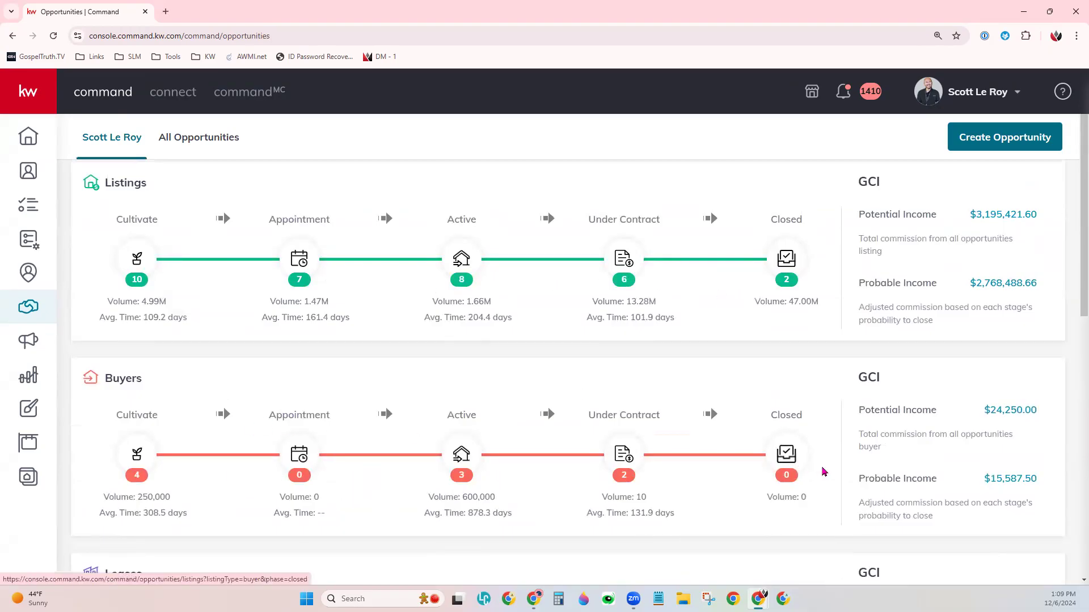
{"action": "scroll", "coordinate": [825, 473], "scroll_direction": "down", "scroll_amount": 4}
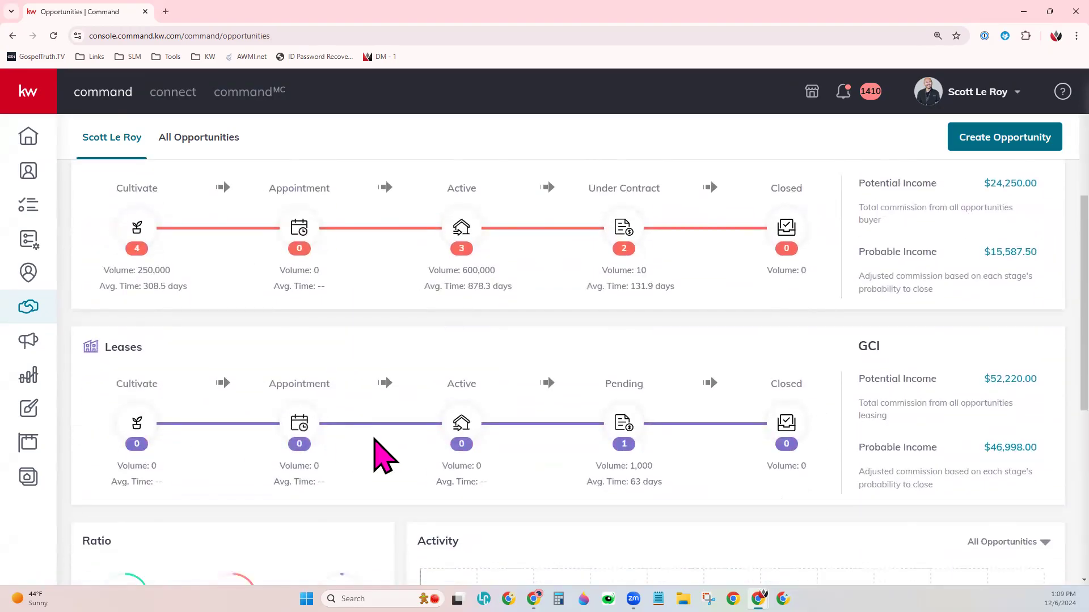
{"action": "scroll", "coordinate": [798, 464], "scroll_direction": "up", "scroll_amount": 5}
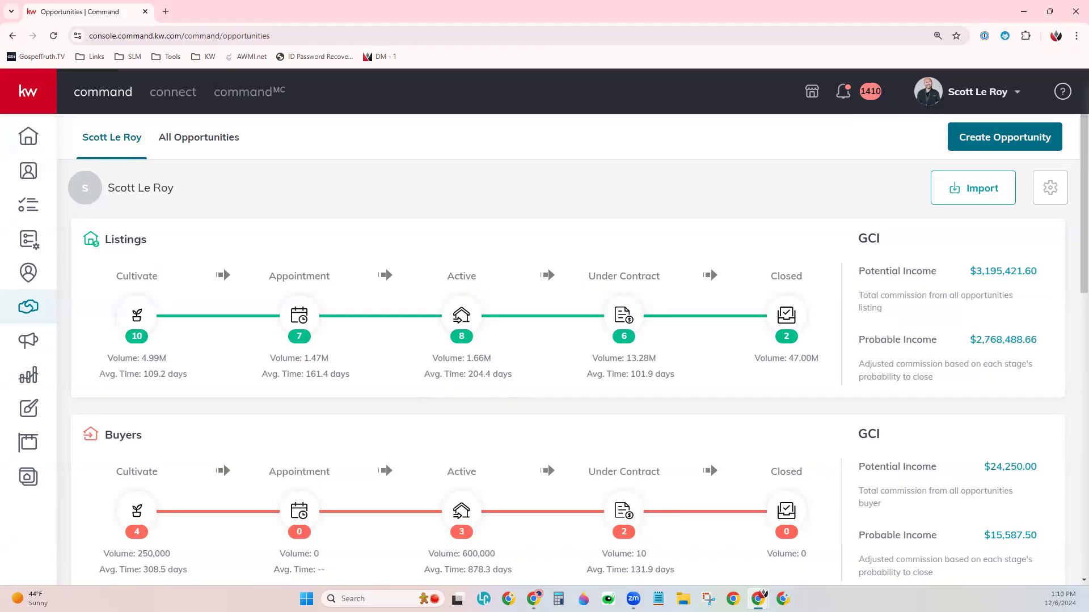
{"action": "scroll", "coordinate": [651, 461], "scroll_direction": "down", "scroll_amount": 3}
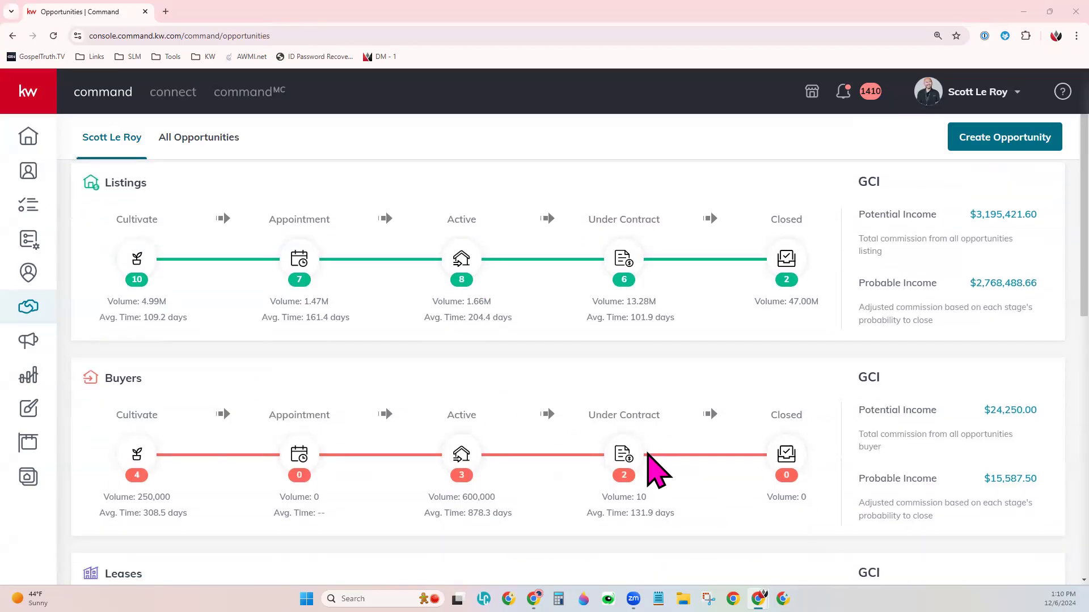
{"action": "scroll", "coordinate": [647, 446], "scroll_direction": "down", "scroll_amount": 1}
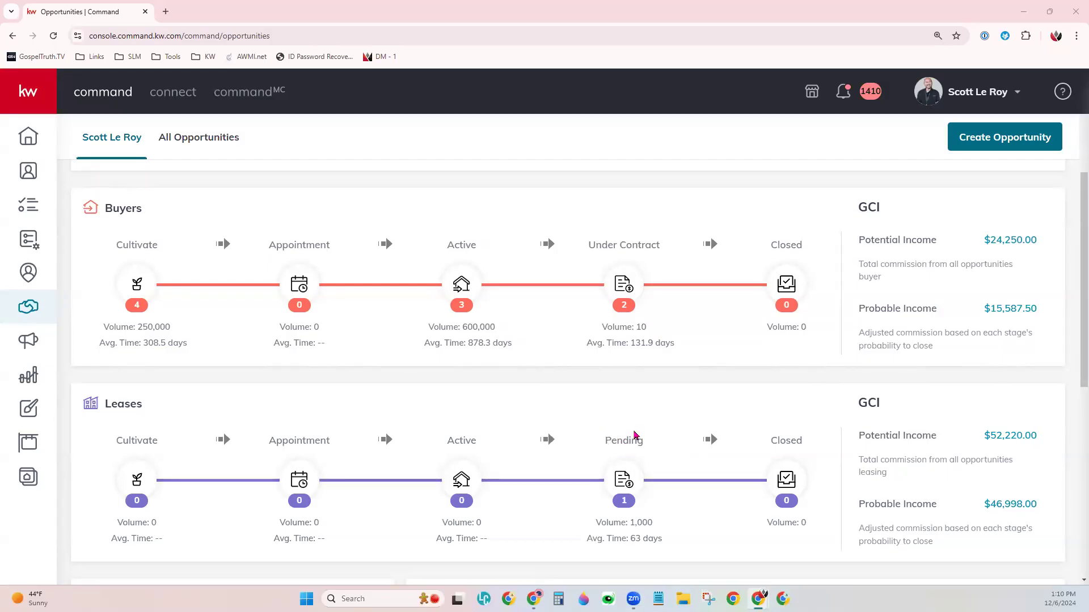
{"action": "scroll", "coordinate": [635, 436], "scroll_direction": "up", "scroll_amount": 4}
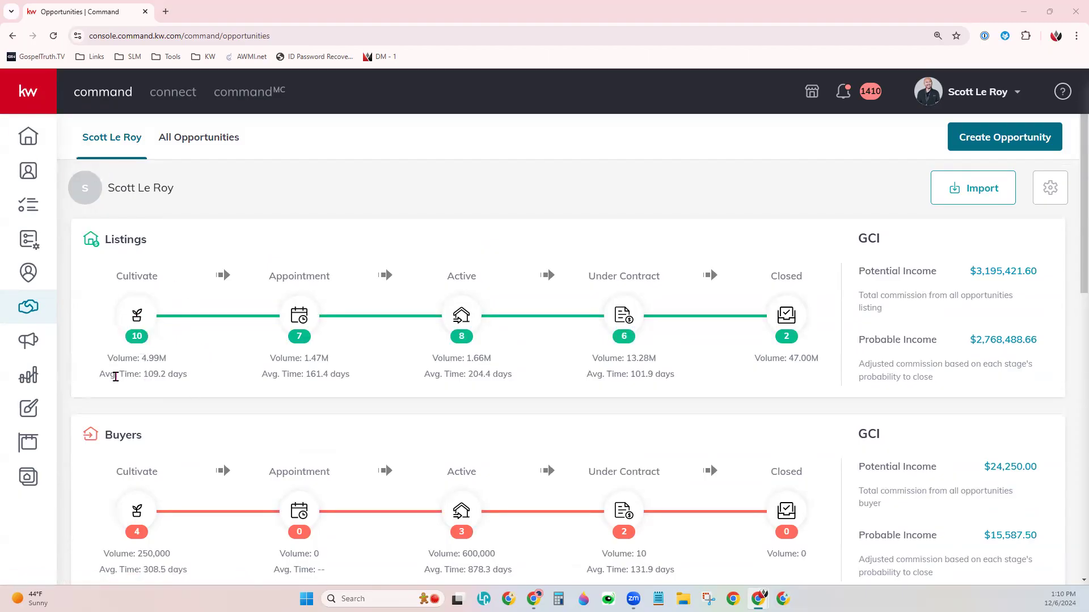
{"action": "left_click_drag", "start_coordinate": [108, 359], "coordinate": [199, 370]}
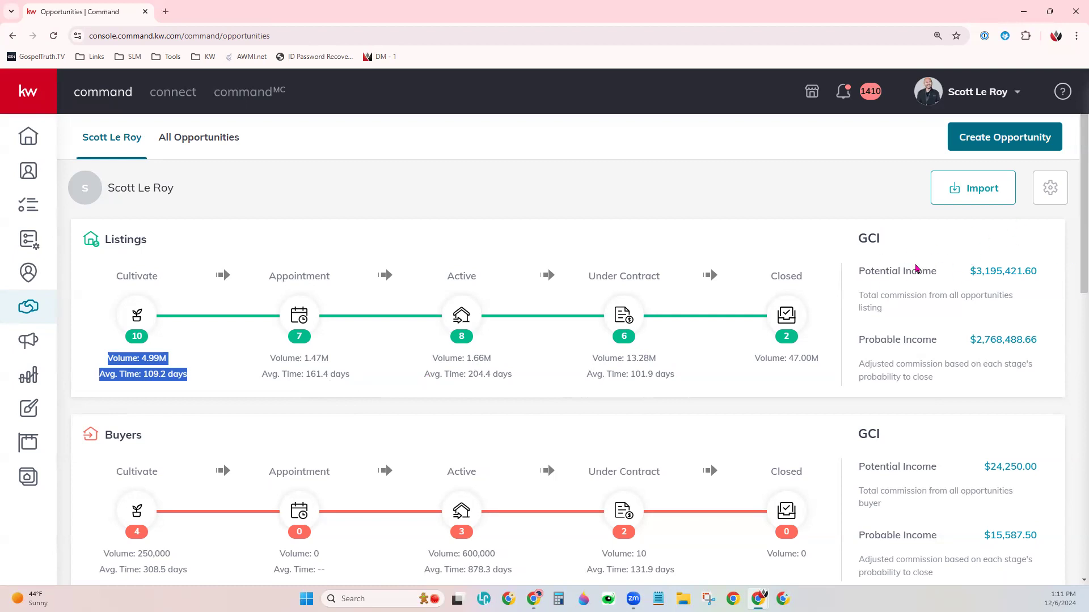
- Examine the GCI potential and probable income figures for Listings, Buyers and Leases
{"action": "left_click_drag", "start_coordinate": [859, 243], "coordinate": [883, 245]}
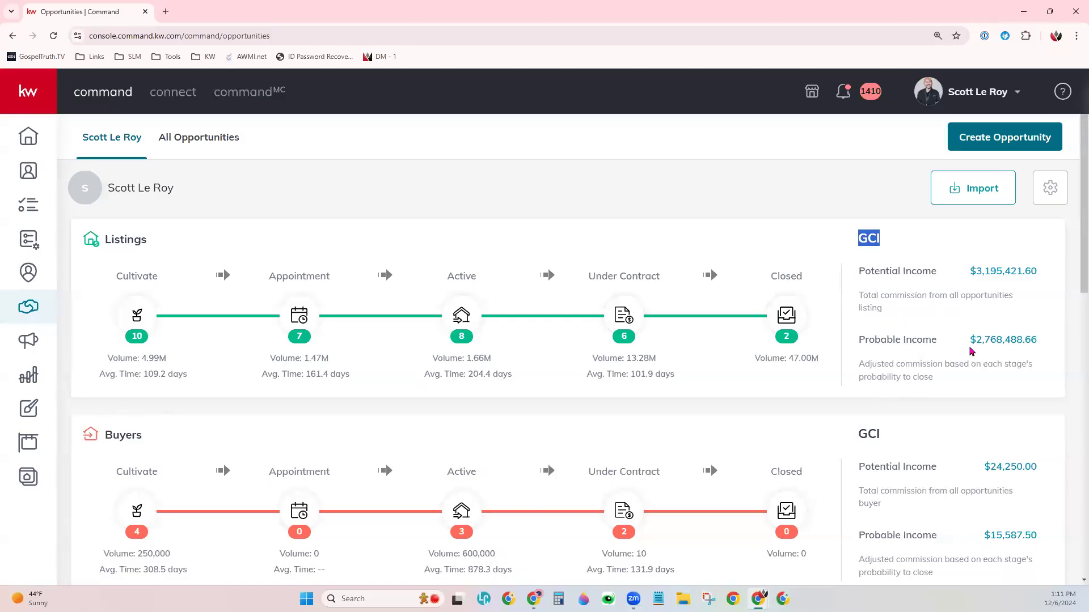
{"action": "left_click_drag", "start_coordinate": [858, 272], "coordinate": [941, 275]}
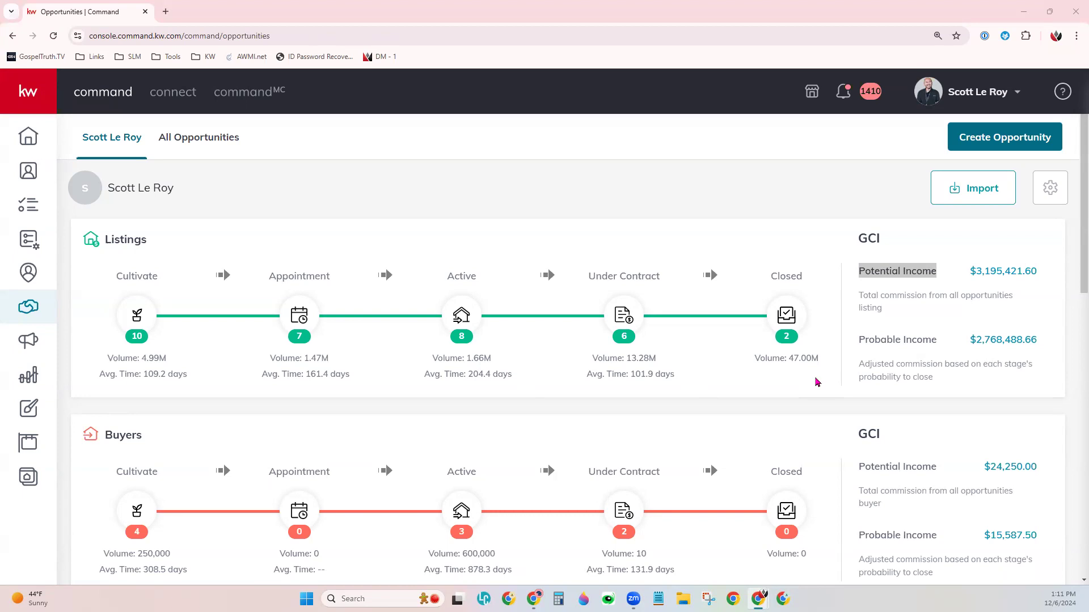
{"action": "left_click_drag", "start_coordinate": [858, 341], "coordinate": [937, 340]}
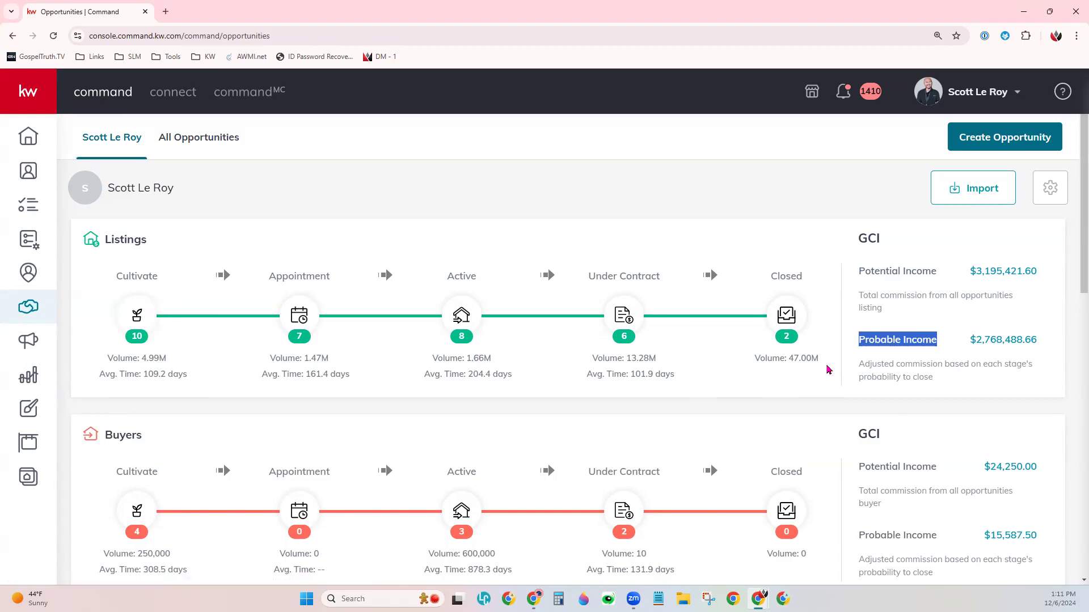
{"action": "left_click_drag", "start_coordinate": [977, 340], "coordinate": [1042, 344]}
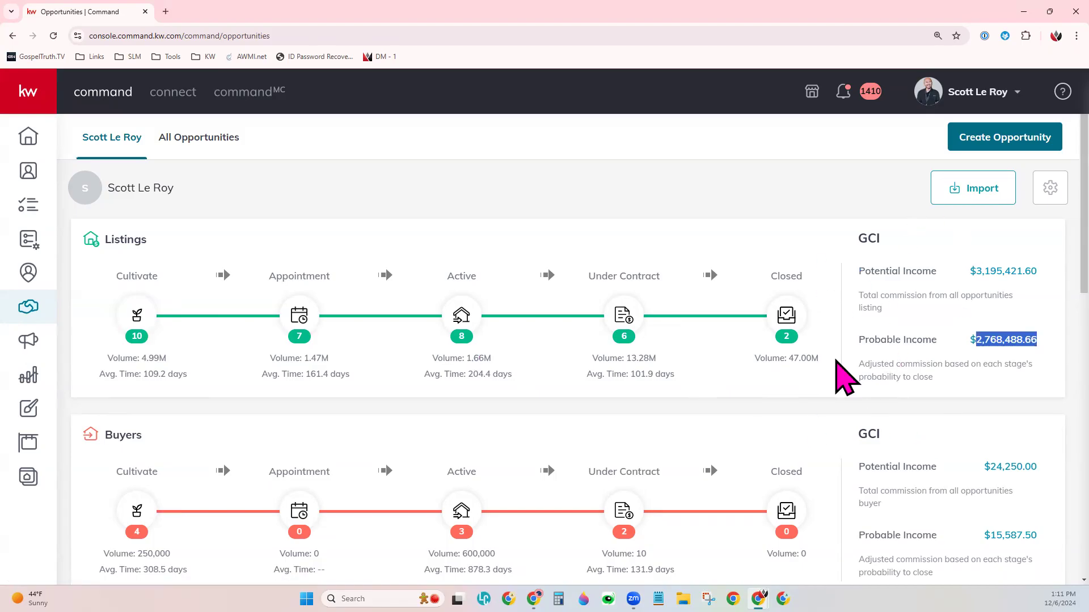
{"action": "scroll", "coordinate": [953, 374], "scroll_direction": "down", "scroll_amount": 3}
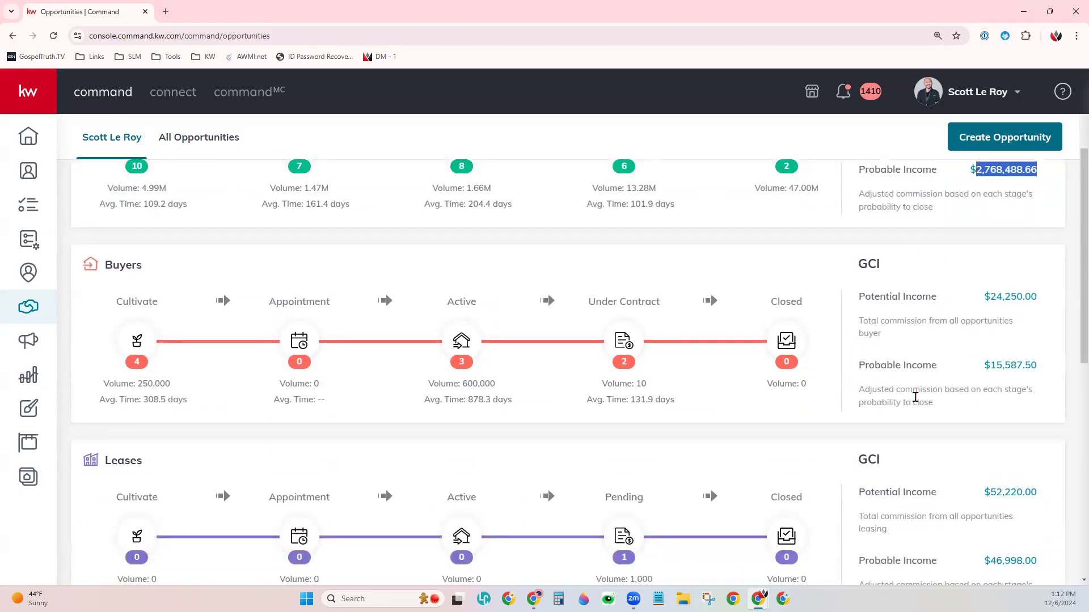
{"action": "scroll", "coordinate": [896, 420], "scroll_direction": "down", "scroll_amount": 3}
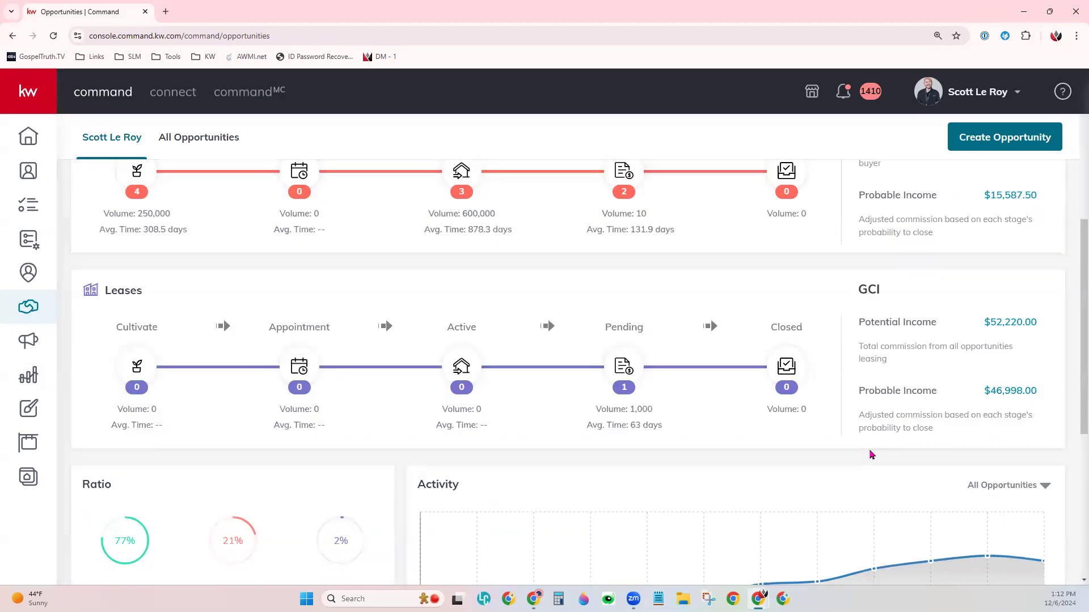
{"action": "scroll", "coordinate": [874, 451], "scroll_direction": "up", "scroll_amount": 1}
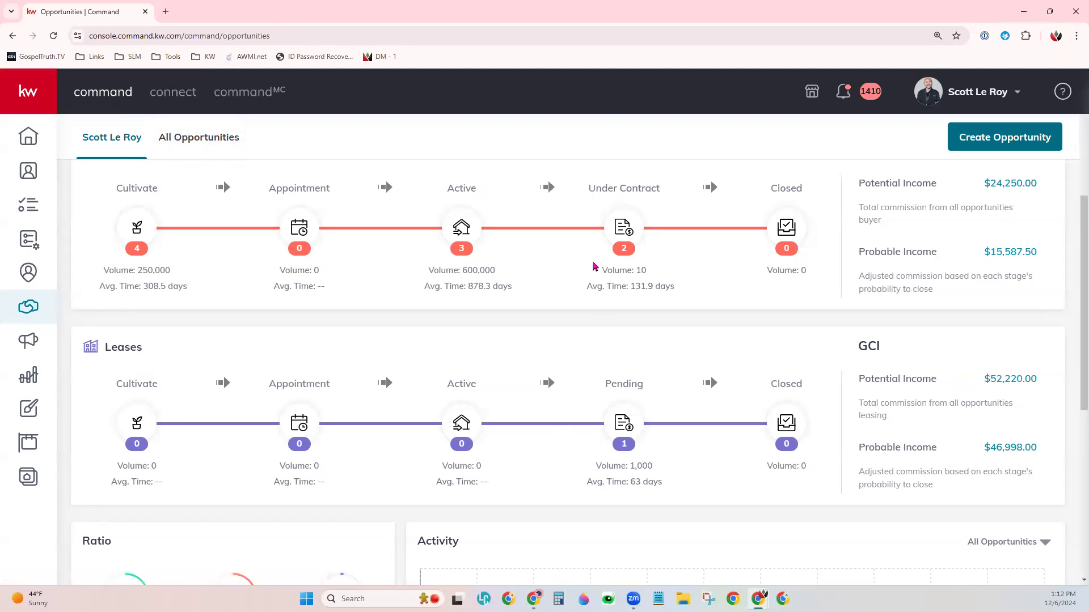
- Review the Ratio card, show only Buyer activity in the Activity chart, and set the chart back to All Opportunities
{"action": "scroll", "coordinate": [834, 346], "scroll_direction": "down", "scroll_amount": 6}
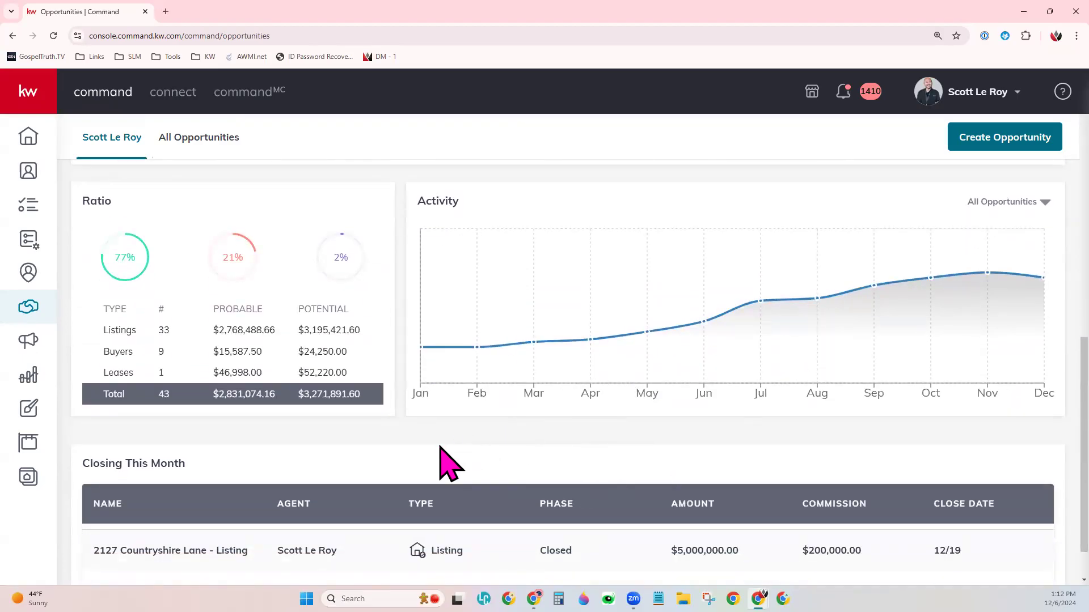
{"action": "left_click_drag", "start_coordinate": [79, 203], "coordinate": [113, 202]}
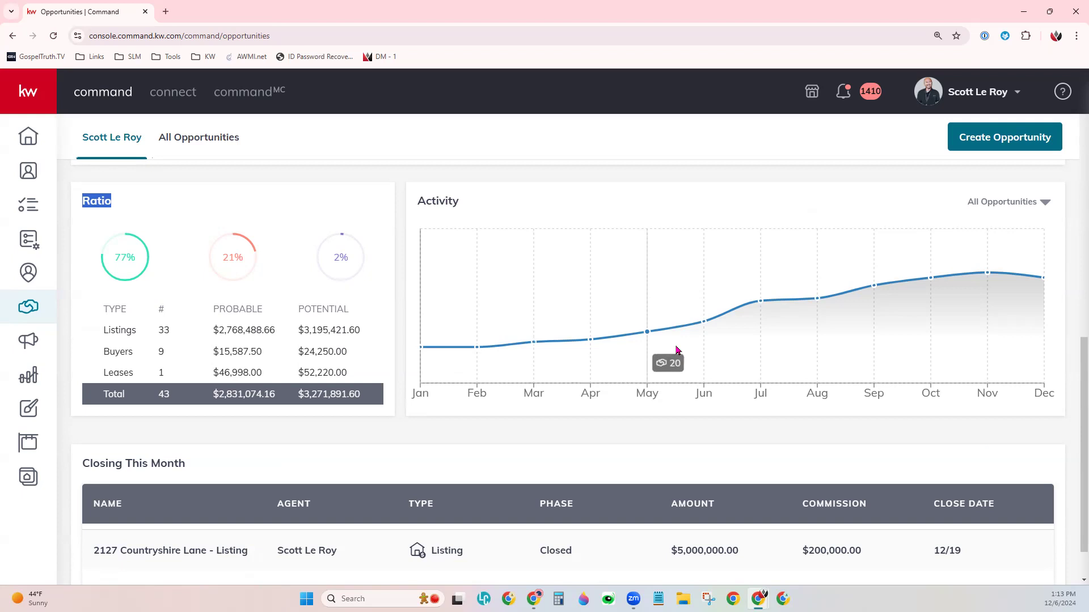
{"action": "left_click", "coordinate": [1007, 209]}
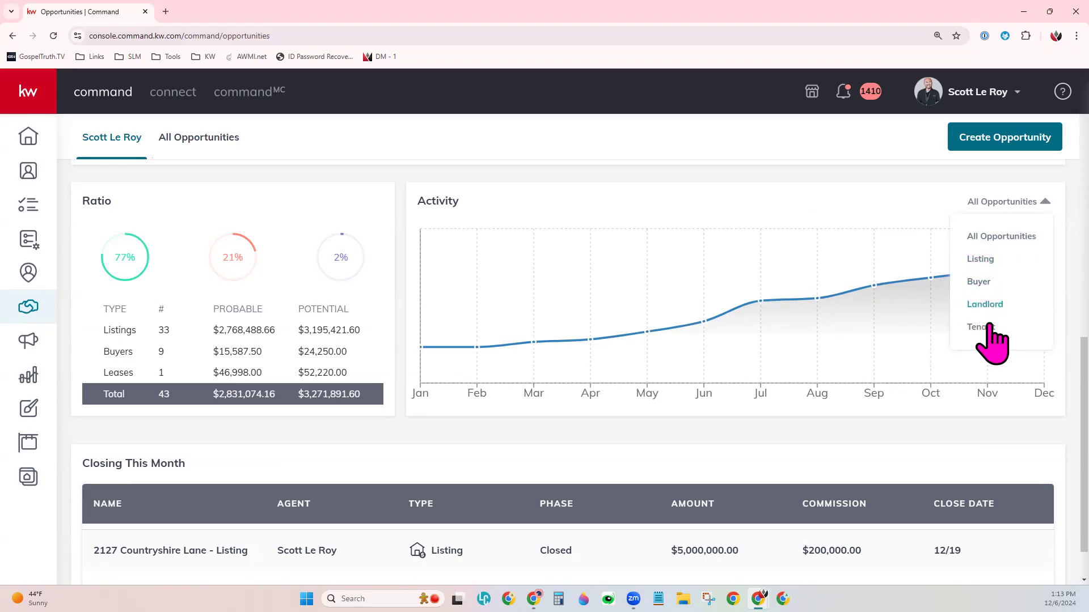
{"action": "left_click", "coordinate": [987, 282]}
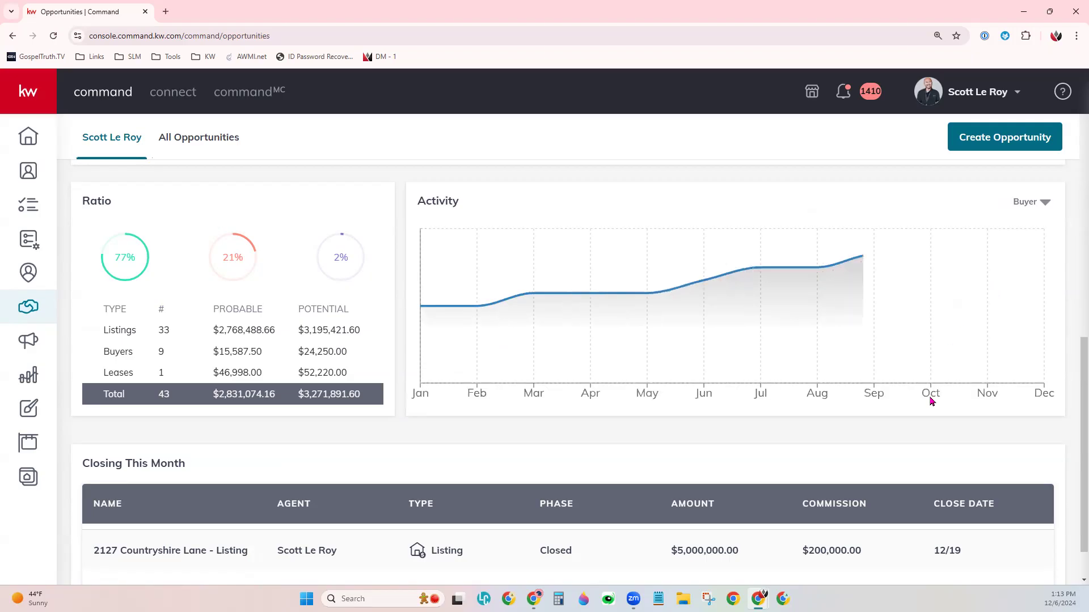
{"action": "left_click", "coordinate": [1026, 205]}
{"action": "left_click", "coordinate": [1010, 237]}
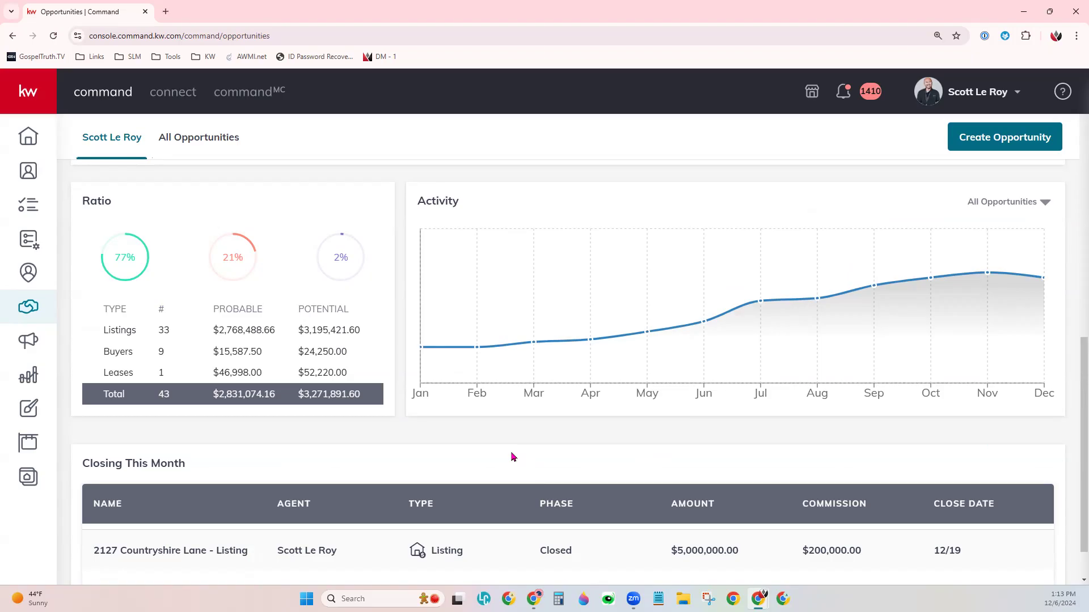
- Review the entries in the Closing This Month table
{"action": "scroll", "coordinate": [546, 431], "scroll_direction": "down", "scroll_amount": 1}
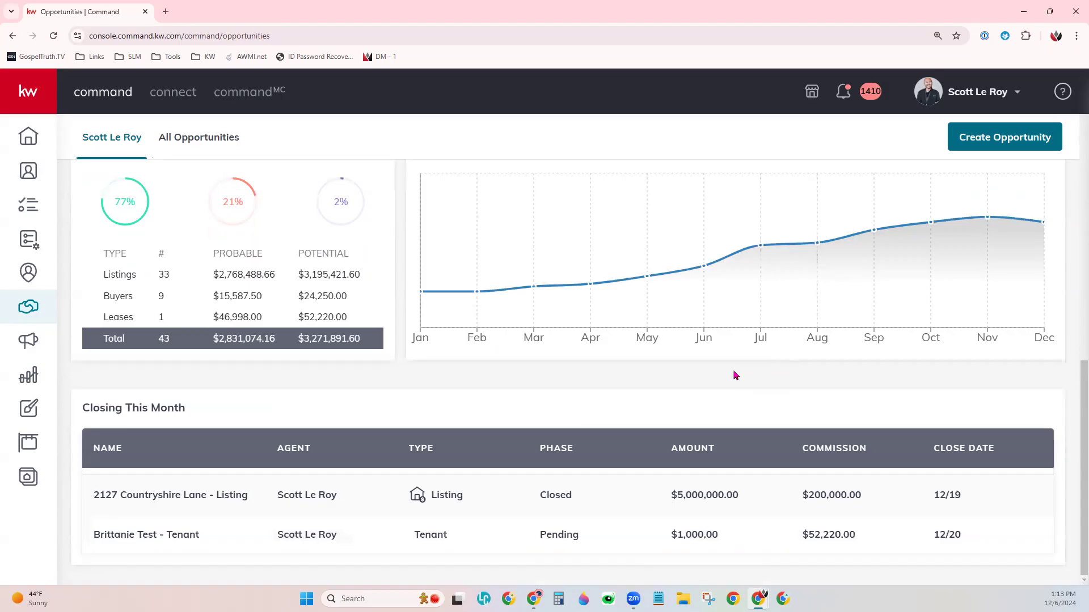
{"action": "left_click_drag", "start_coordinate": [82, 409], "coordinate": [188, 419]}
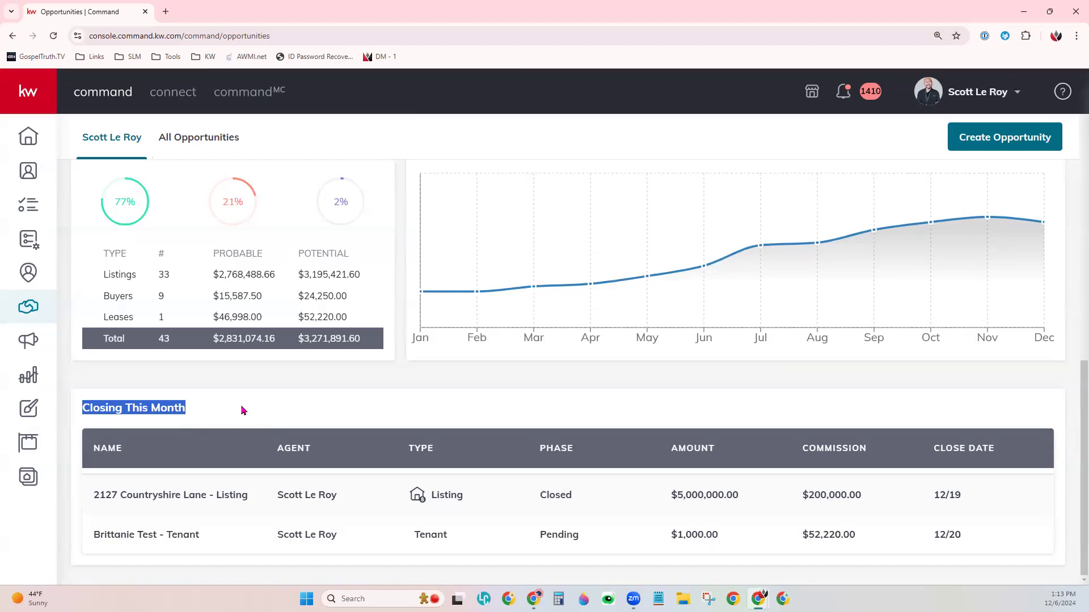
{"action": "scroll", "coordinate": [241, 410], "scroll_direction": "up", "scroll_amount": 15}
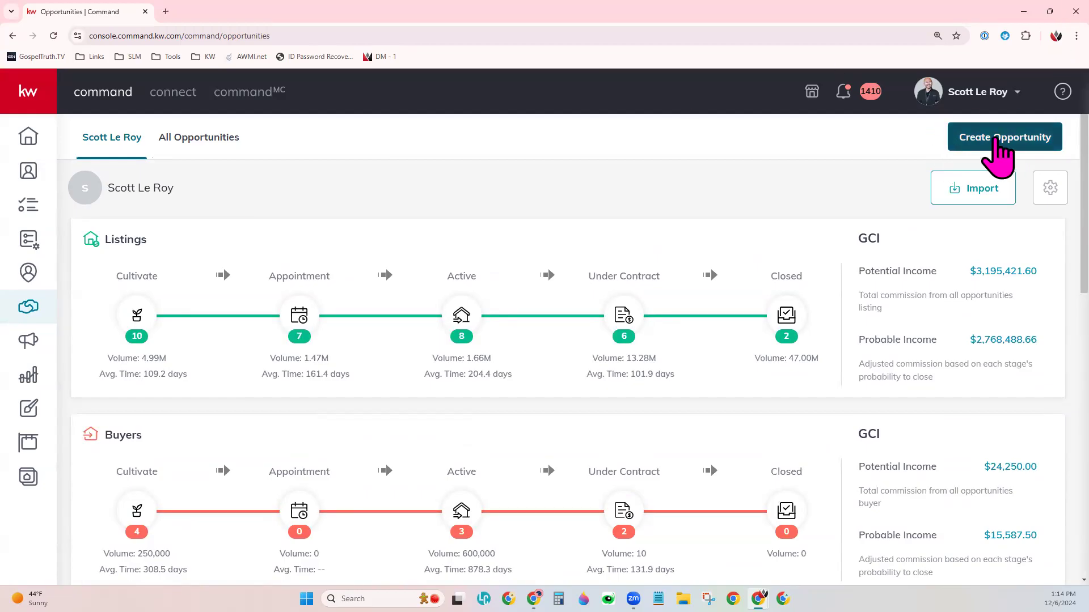
- Start a new opportunity with Houston Premier as its market center and Listing as its opportunity type
{"action": "left_click", "coordinate": [980, 138]}
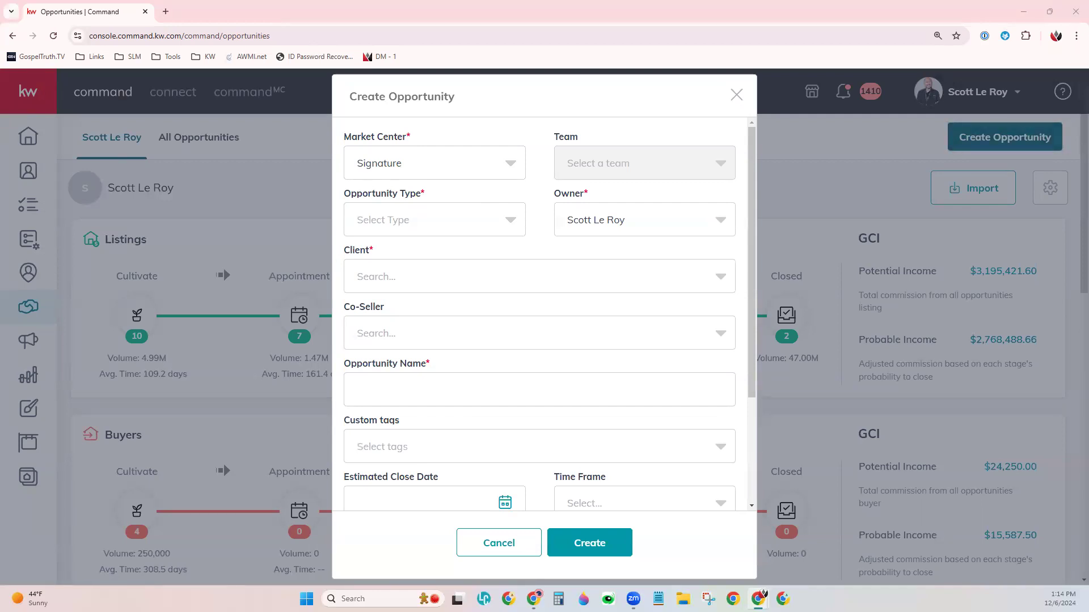
{"action": "left_click", "coordinate": [474, 180]}
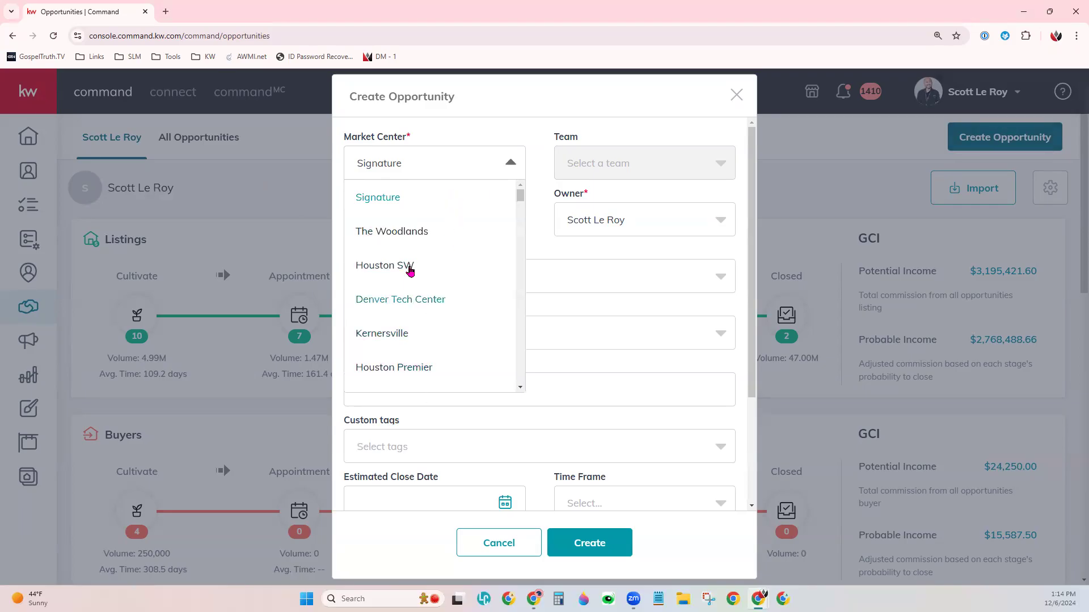
{"action": "left_click", "coordinate": [375, 368]}
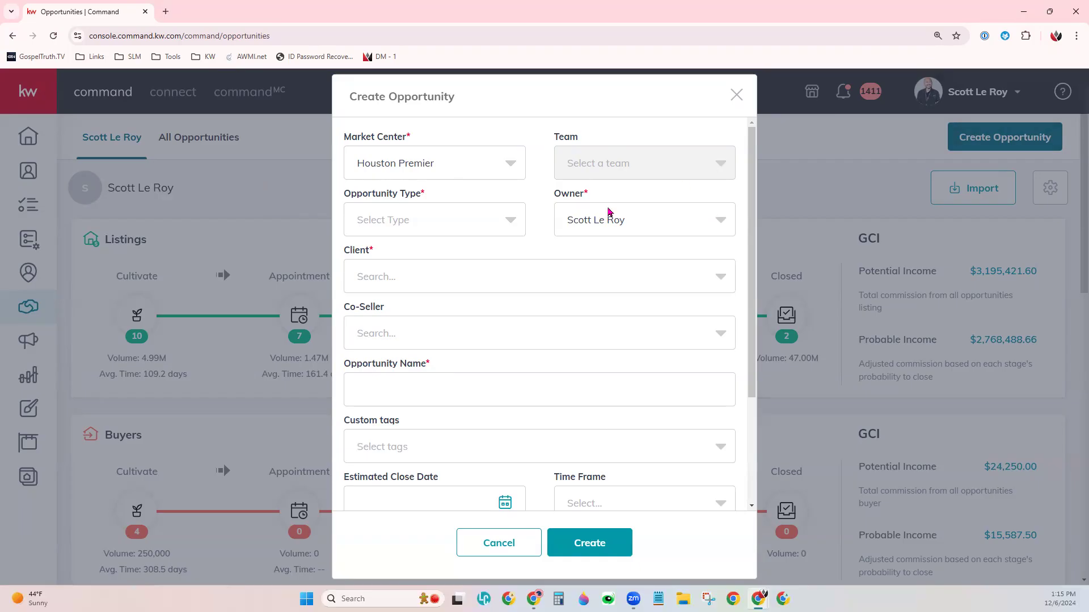
{"action": "left_click", "coordinate": [410, 216]}
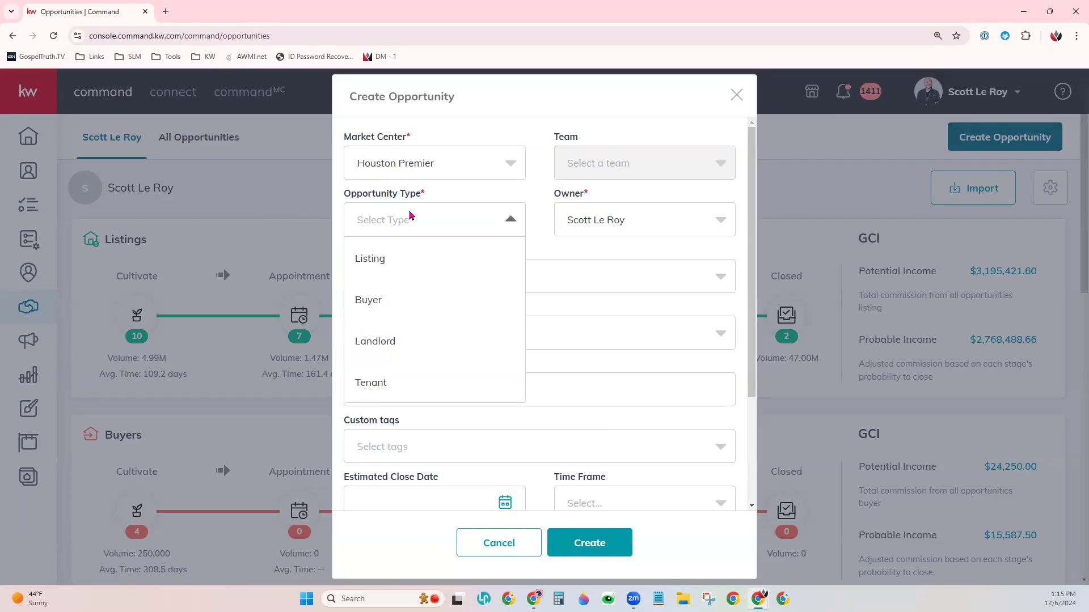
{"action": "left_click", "coordinate": [416, 257]}
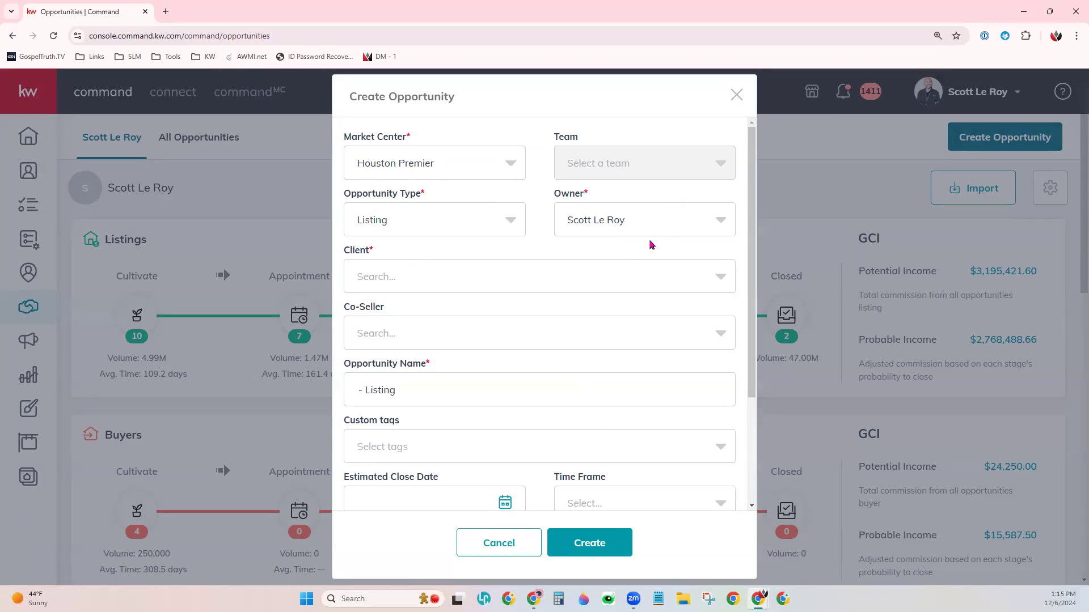
- Search the clients for "Fake", choose the all-caps placeholder contact and clear that selection
{"action": "left_click", "coordinate": [464, 291]}
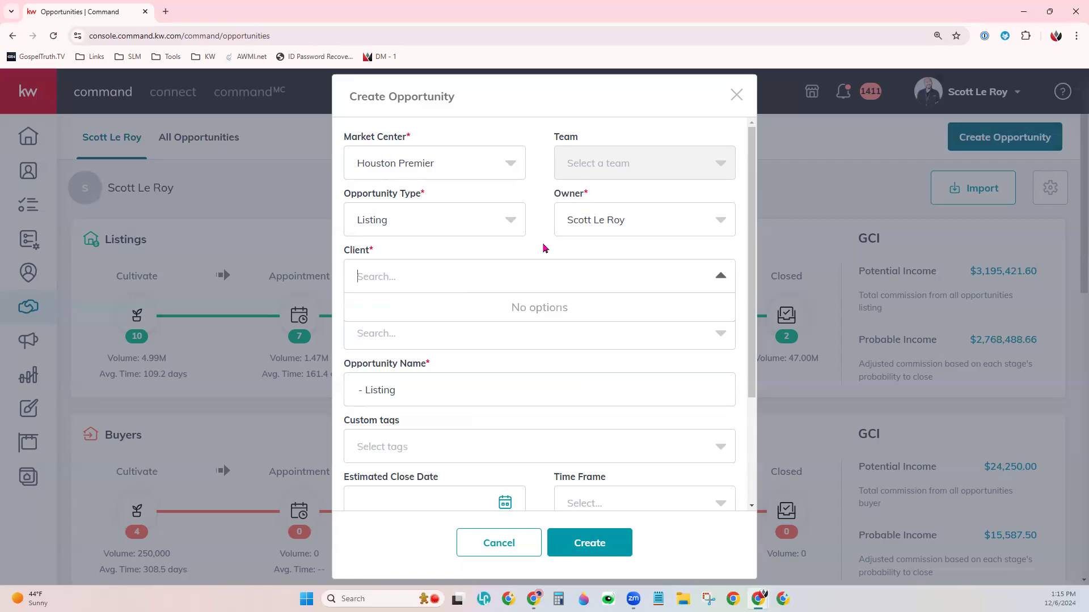
{"action": "type", "text": "Fake"}
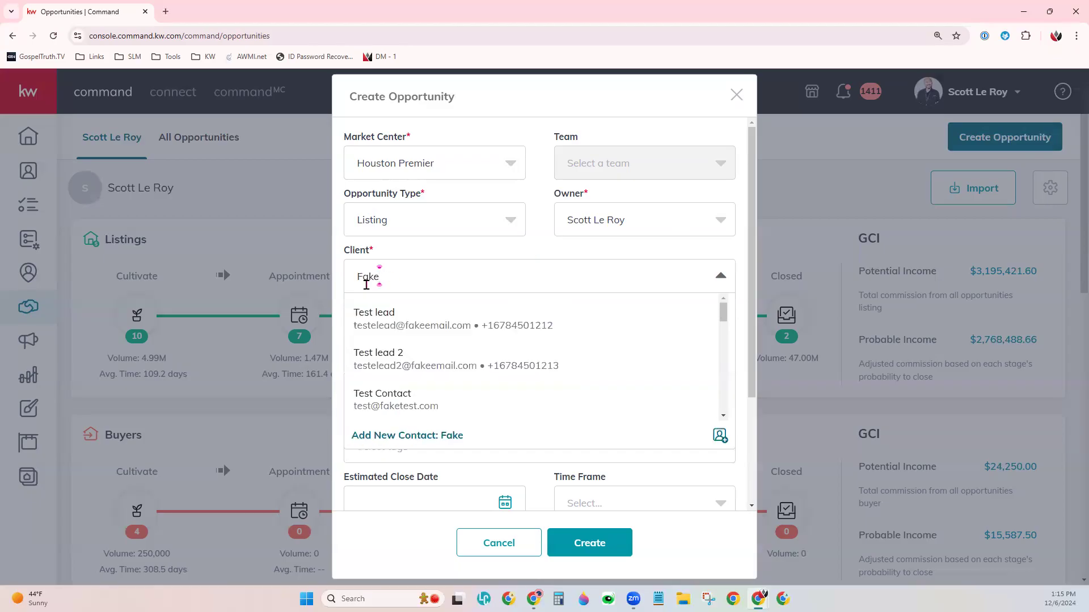
{"action": "scroll", "coordinate": [416, 397], "scroll_direction": "down", "scroll_amount": 3}
{"action": "scroll", "coordinate": [417, 397], "scroll_direction": "down", "scroll_amount": 3}
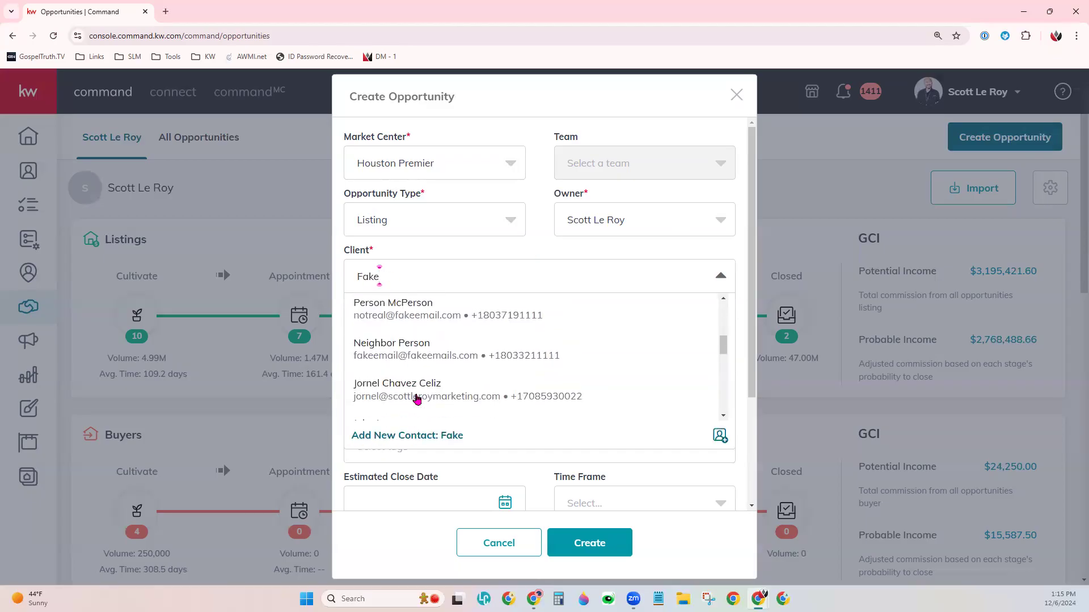
{"action": "scroll", "coordinate": [433, 386], "scroll_direction": "down", "scroll_amount": 2}
{"action": "scroll", "coordinate": [445, 380], "scroll_direction": "down", "scroll_amount": 3}
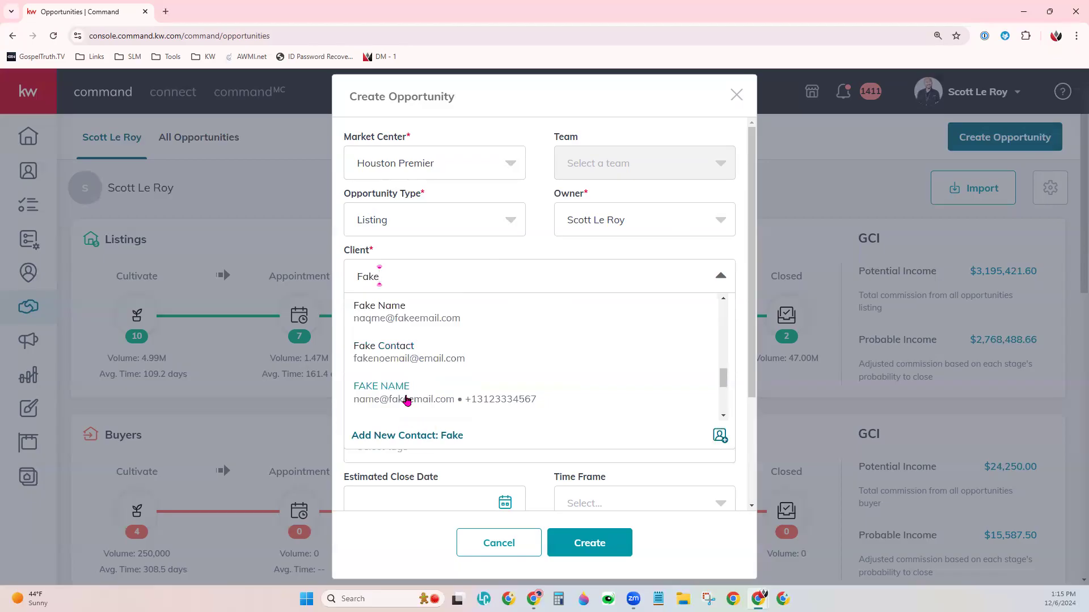
{"action": "left_click", "coordinate": [561, 400]}
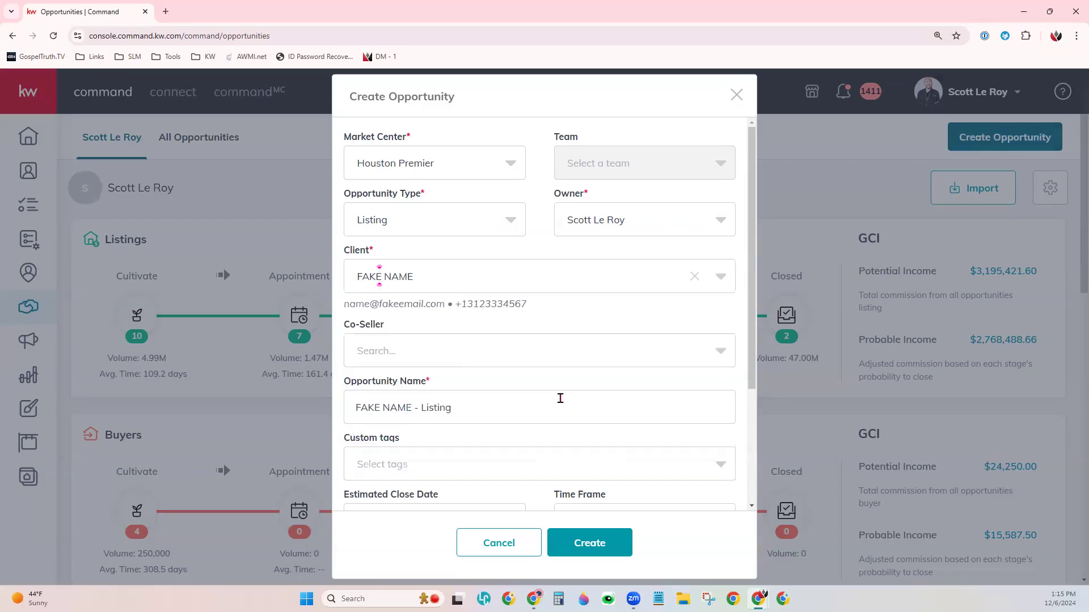
{"action": "left_click", "coordinate": [452, 275]}
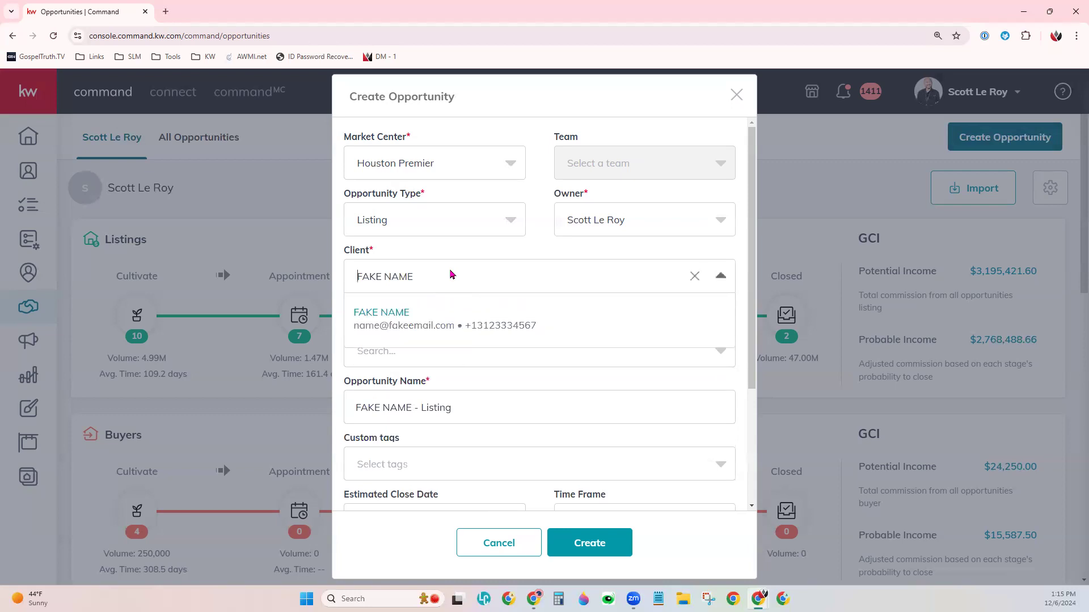
{"action": "key", "text": "BackSpace"}
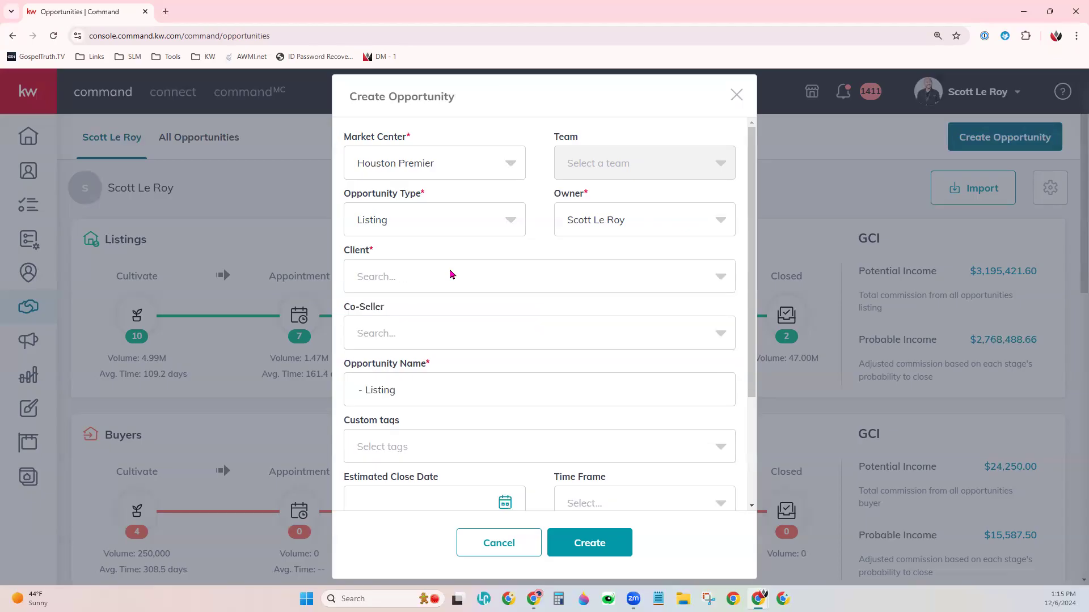
- Assign the all-caps placeholder contact as the opportunity's client by searching for "Fake"
{"action": "left_click", "coordinate": [452, 275]}
{"action": "type", "text": "Fake"}
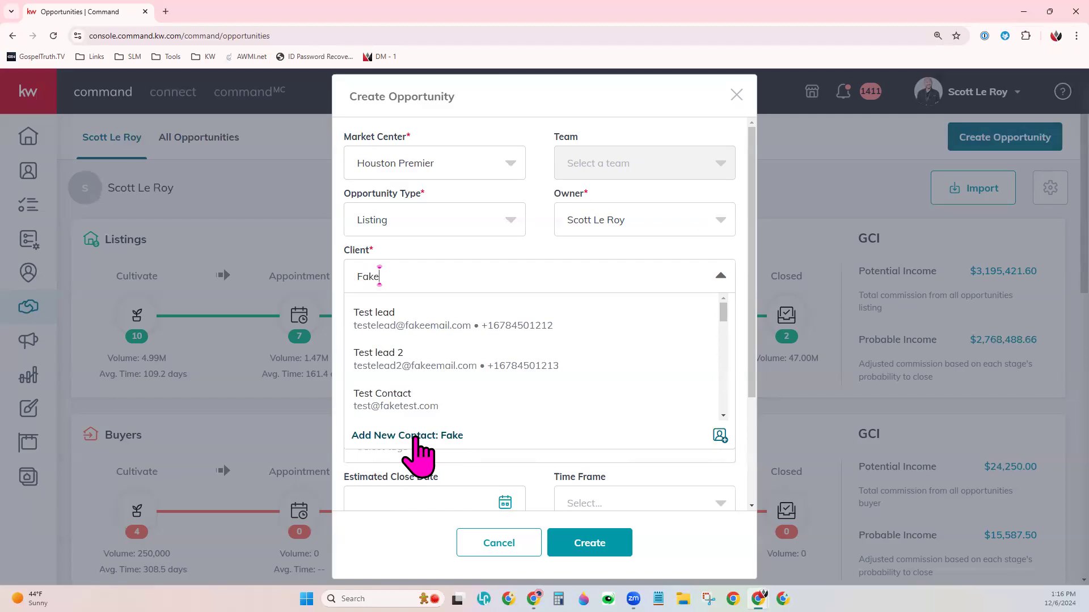
{"action": "scroll", "coordinate": [508, 360], "scroll_direction": "down", "scroll_amount": 5}
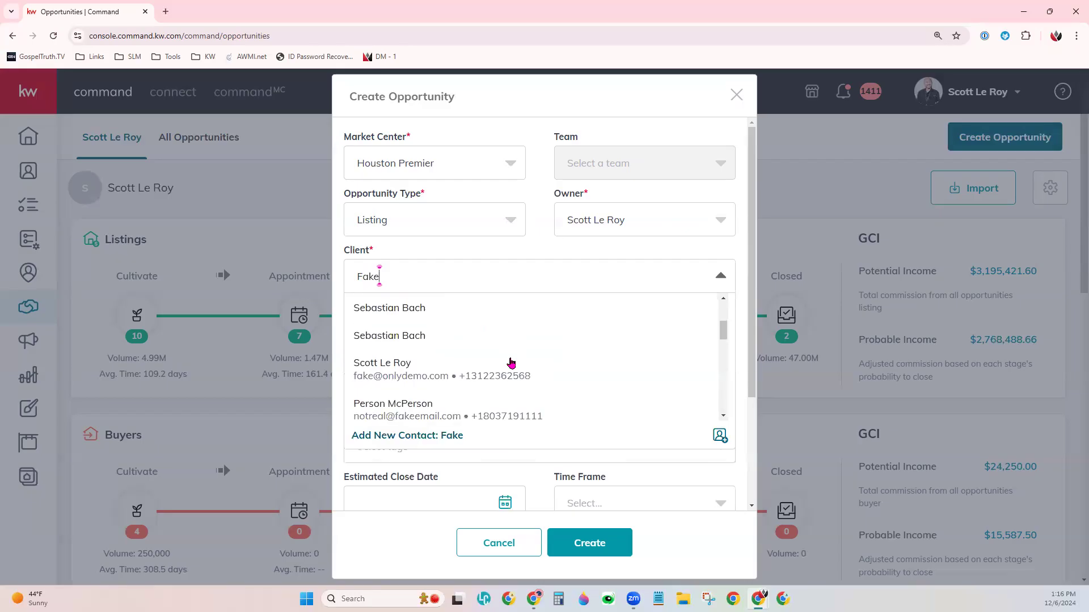
{"action": "scroll", "coordinate": [510, 363], "scroll_direction": "down", "scroll_amount": 6}
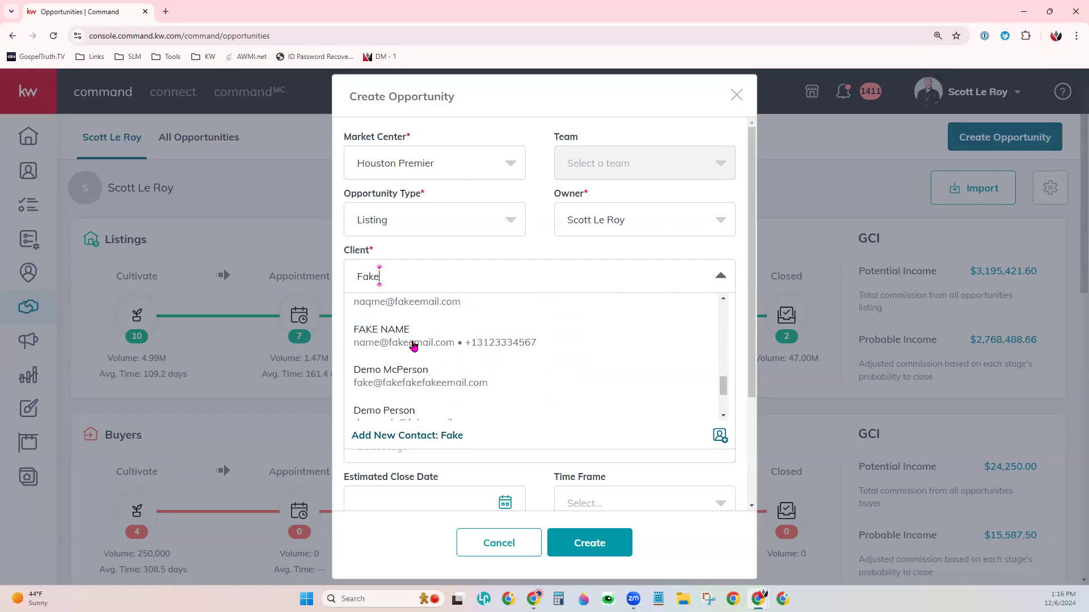
{"action": "left_click", "coordinate": [413, 344]}
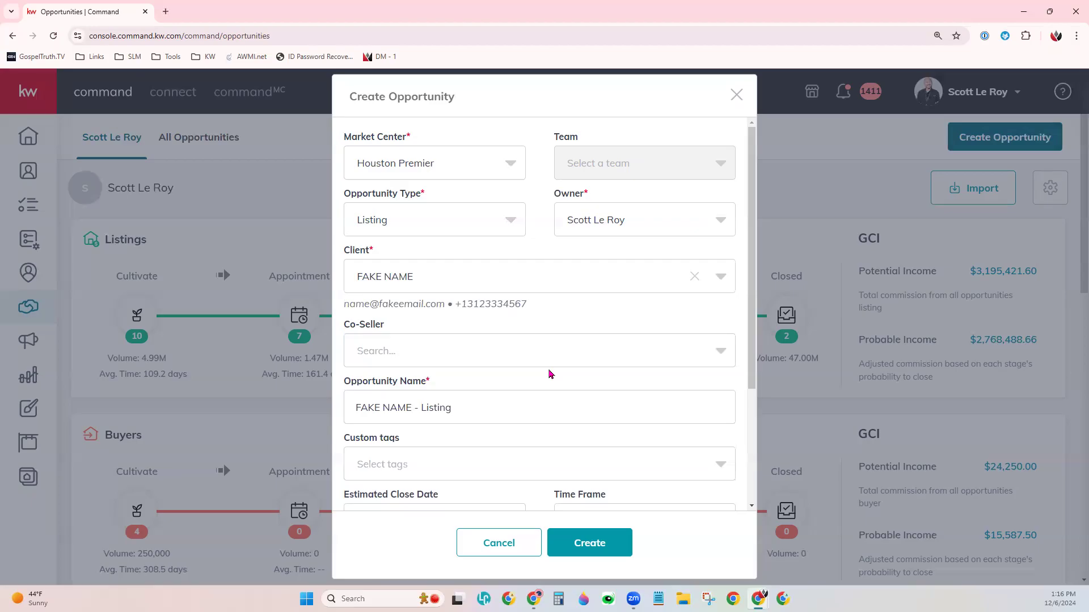
- Create a custom tag named "Military Demo" and apply it to the new opportunity
{"action": "scroll", "coordinate": [539, 388], "scroll_direction": "down", "scroll_amount": 1}
{"action": "scroll", "coordinate": [539, 388], "scroll_direction": "down", "scroll_amount": 3}
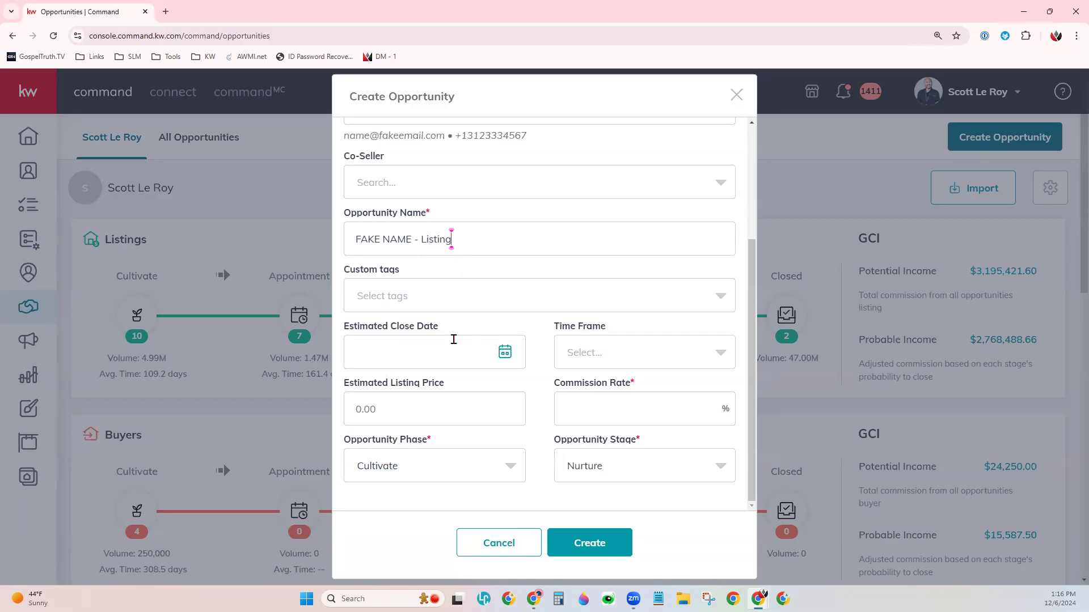
{"action": "left_click", "coordinate": [400, 293]}
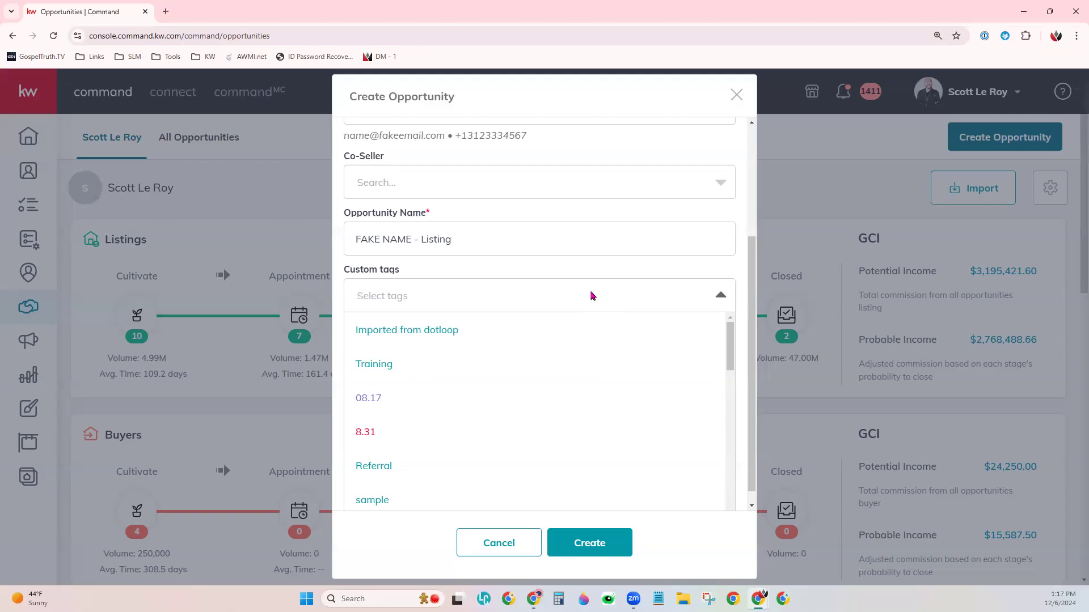
{"action": "type", "text": "Military"}
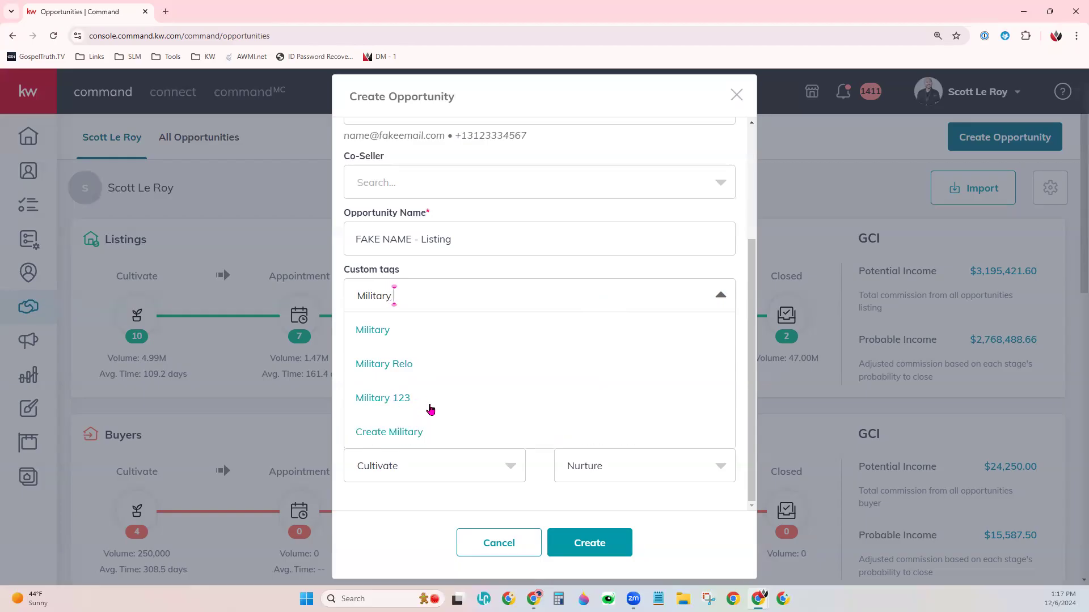
{"action": "type", "text": "Demo"}
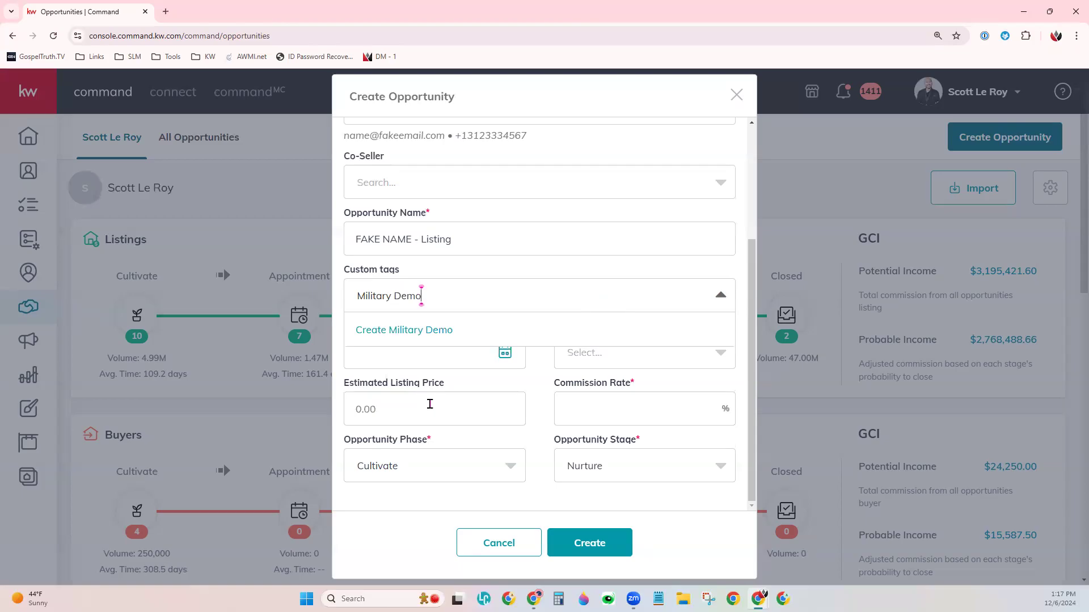
{"action": "left_click", "coordinate": [434, 337]}
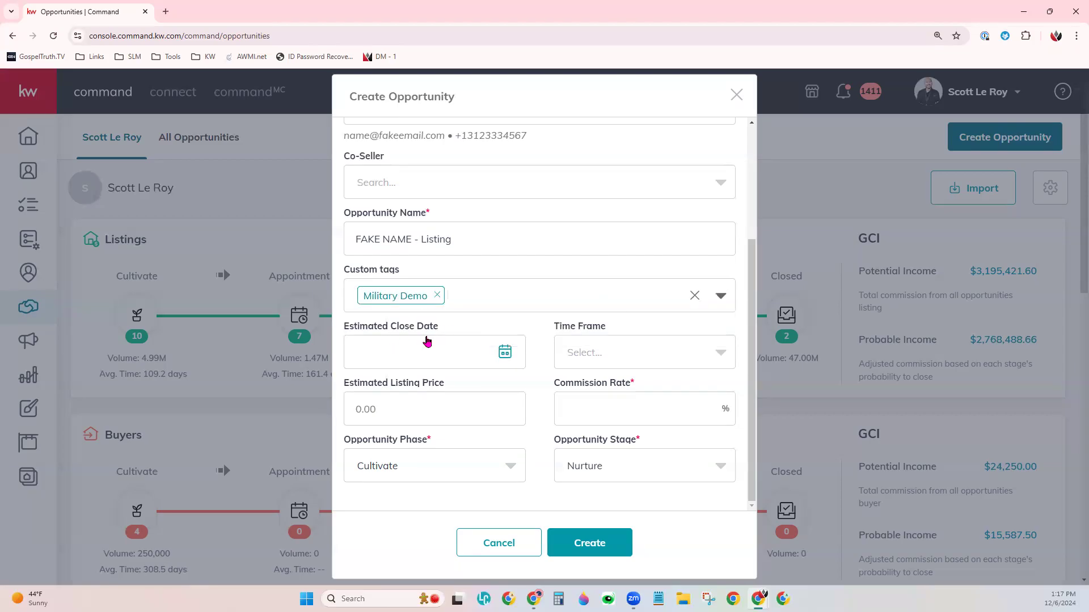
- Add the existing Senior and Listing custom tags to the new opportunity
{"action": "type", "text": "Senior"}
{"action": "left_click", "coordinate": [426, 335]}
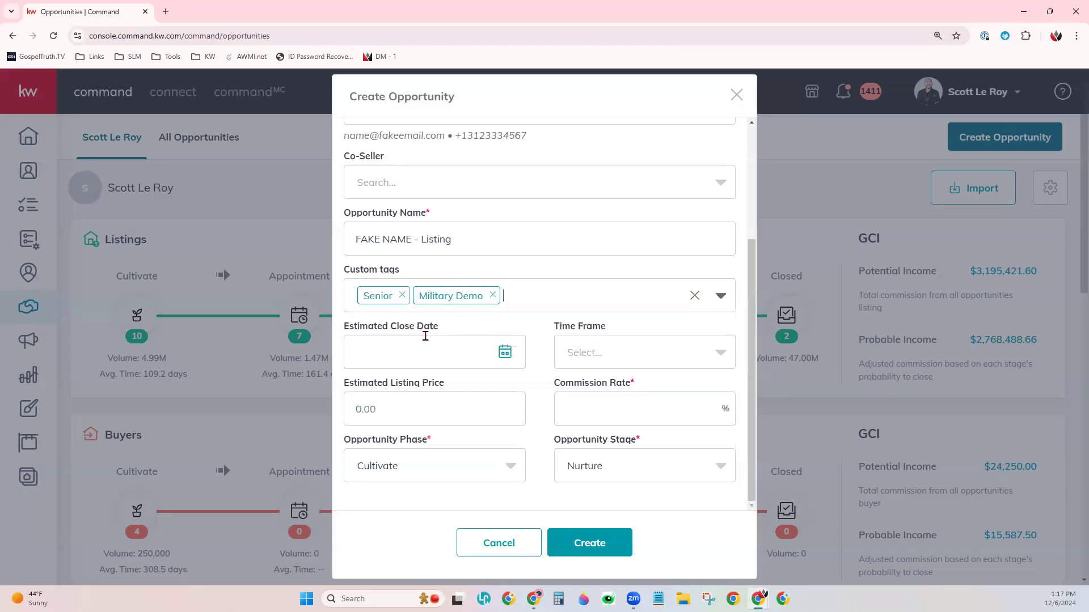
{"action": "type", "text": "Listing"}
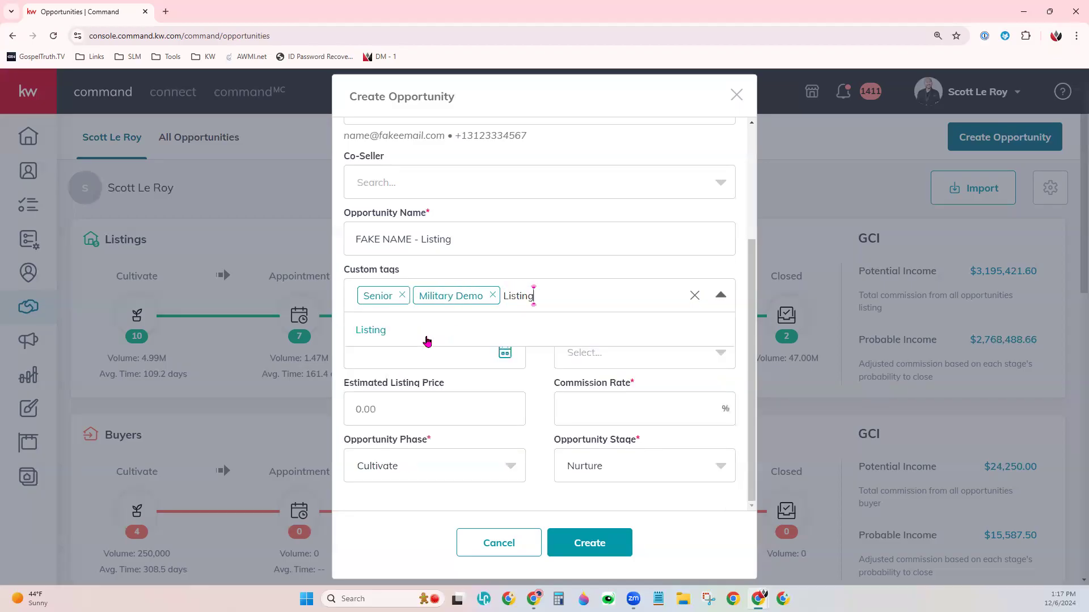
{"action": "left_click", "coordinate": [370, 331]}
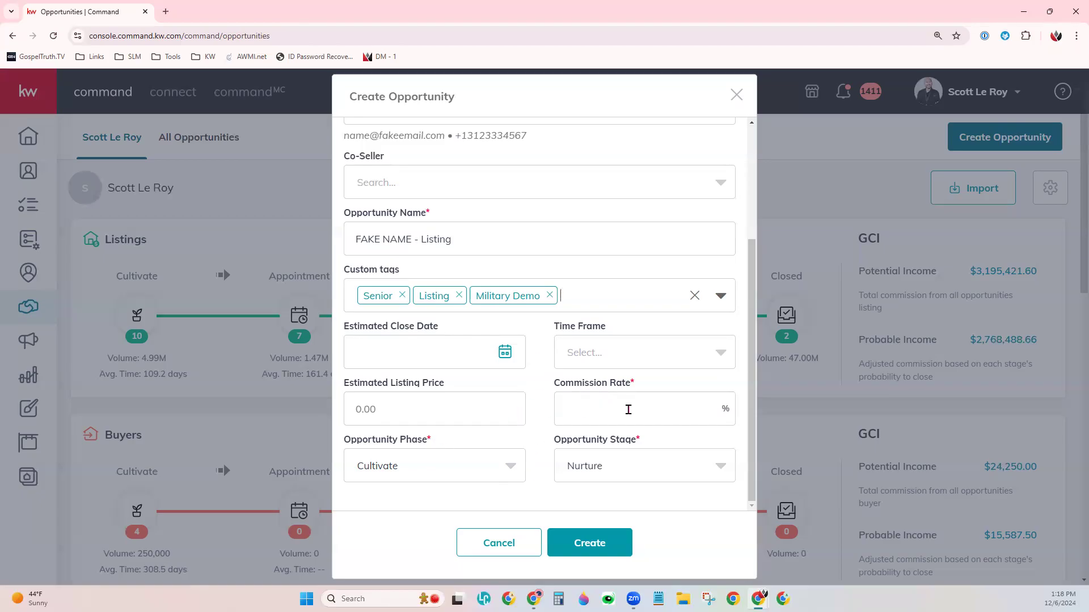
- Set the new opportunity's commission rate to 4%, leaving the estimated close date and listing price empty
{"action": "left_click", "coordinate": [422, 342]}
{"action": "left_click", "coordinate": [378, 409]}
{"action": "left_click", "coordinate": [607, 408]}
{"action": "type", "text": "4"}
- Check the available opportunity phases and stages, and close the new opportunity form without creating it
{"action": "left_click", "coordinate": [436, 476]}
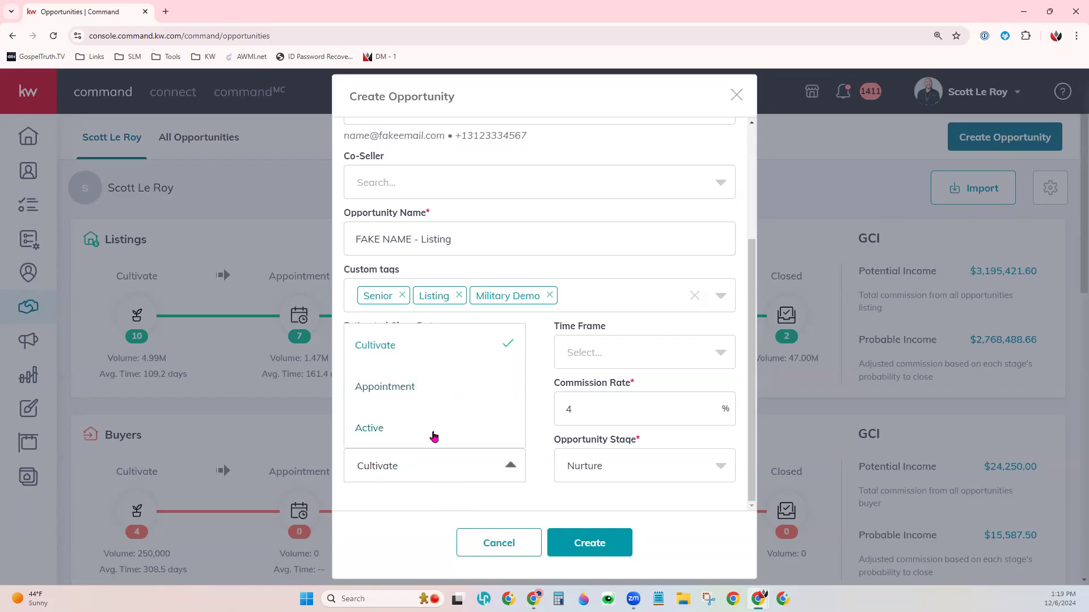
{"action": "left_click", "coordinate": [547, 429]}
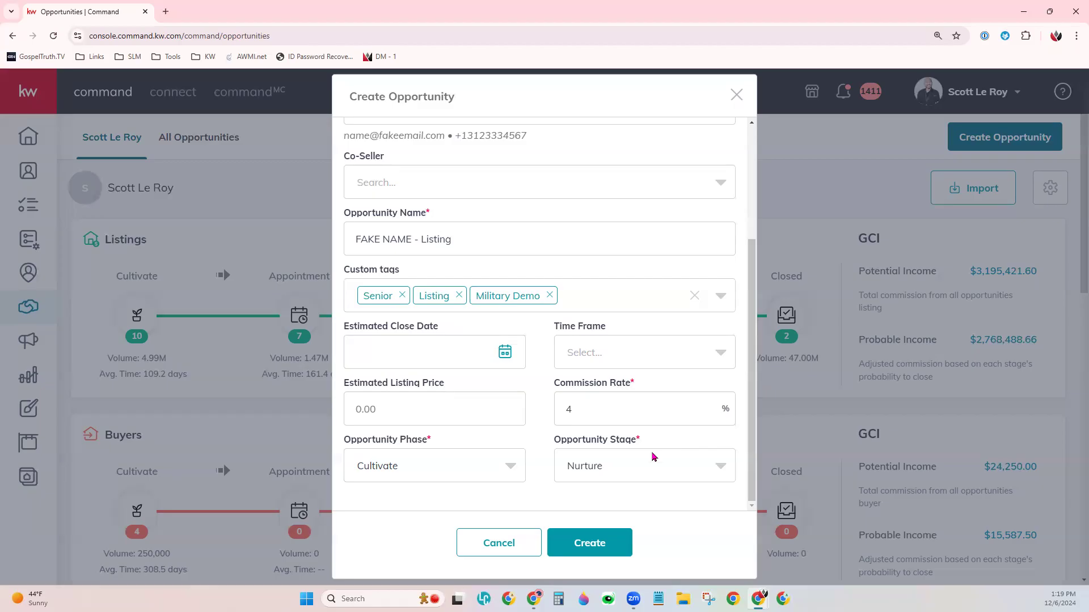
{"action": "left_click", "coordinate": [637, 465]}
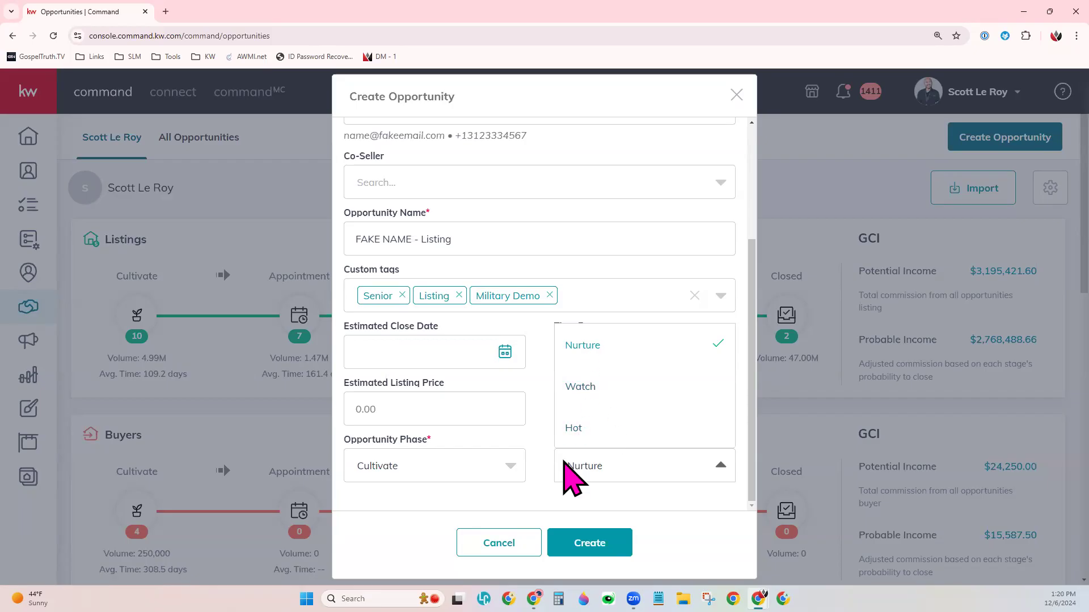
{"action": "left_click", "coordinate": [536, 445]}
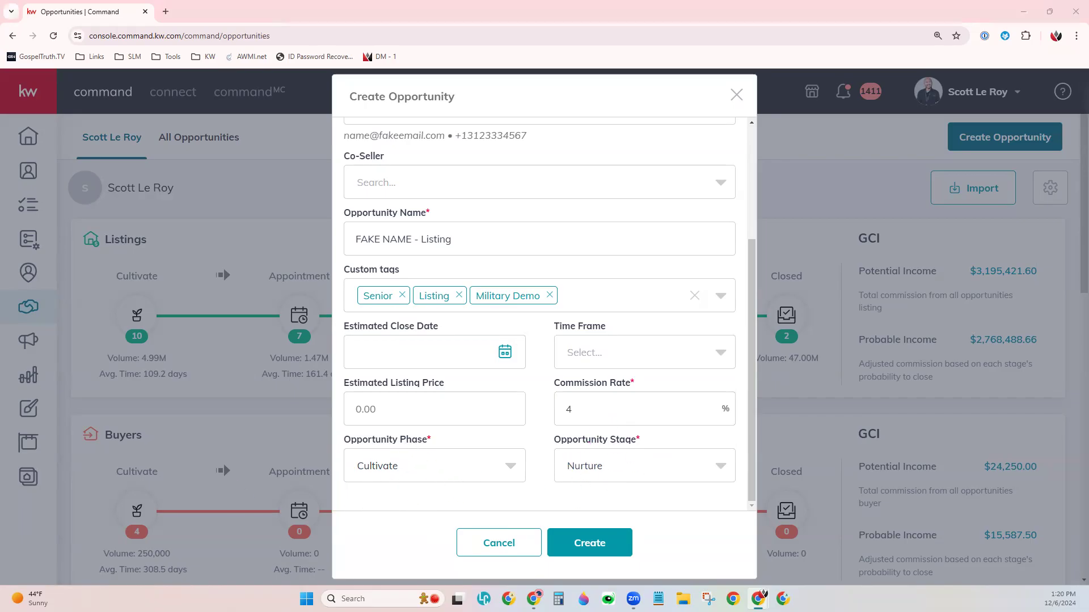
{"action": "left_click", "coordinate": [586, 536]}
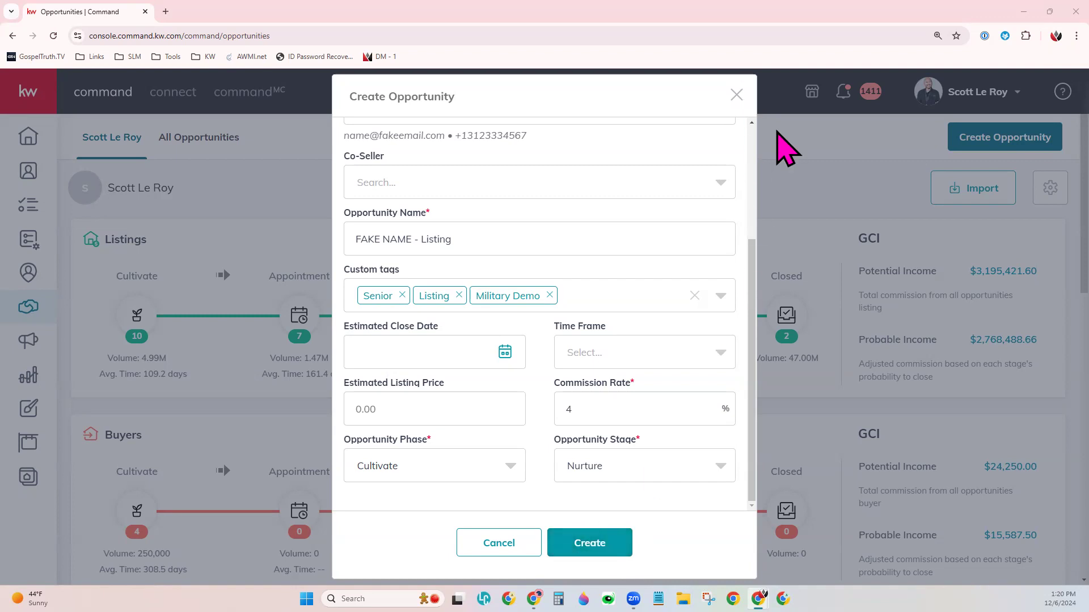
{"action": "left_click", "coordinate": [736, 95]}
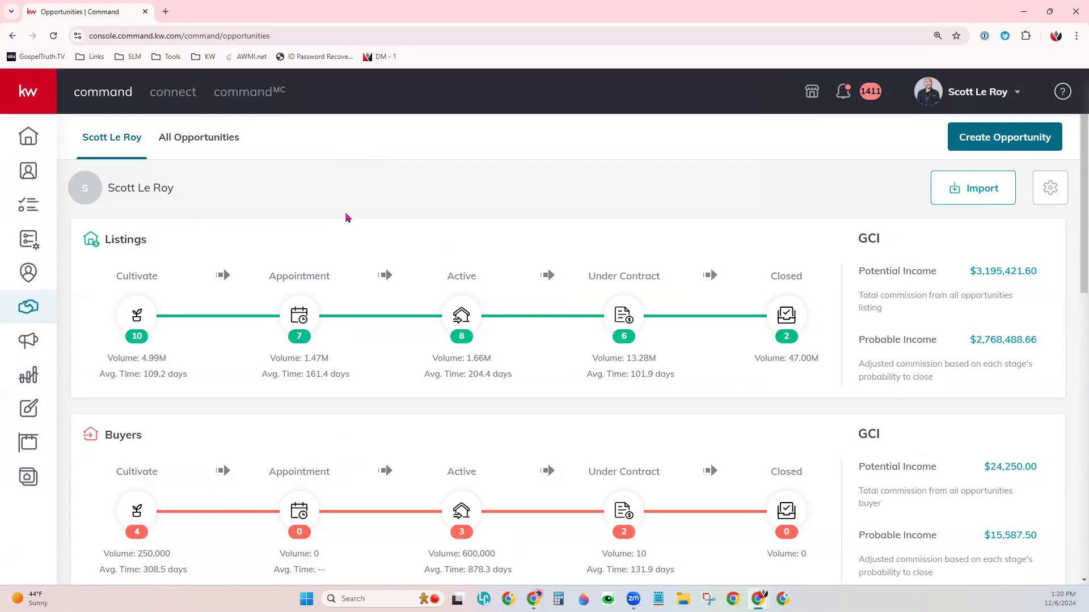
- Open the Listings board at the Cultivate phase and examine the stages and cards of the Active and Appointment phases
{"action": "scroll", "coordinate": [347, 218], "scroll_direction": "down", "scroll_amount": 1}
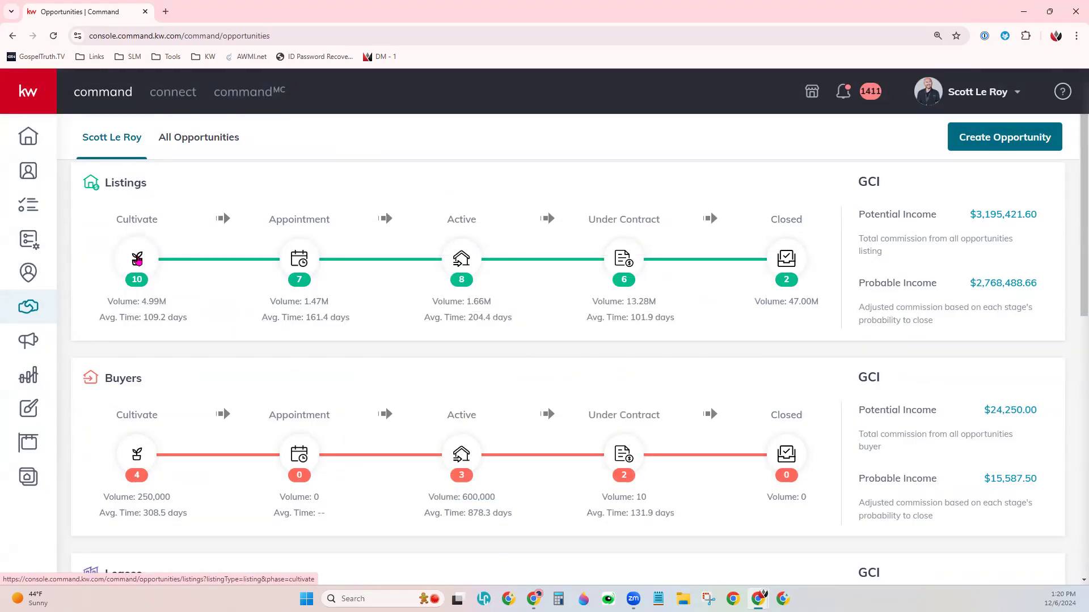
{"action": "left_click_drag", "start_coordinate": [111, 222], "coordinate": [164, 229]}
{"action": "left_click", "coordinate": [140, 268]}
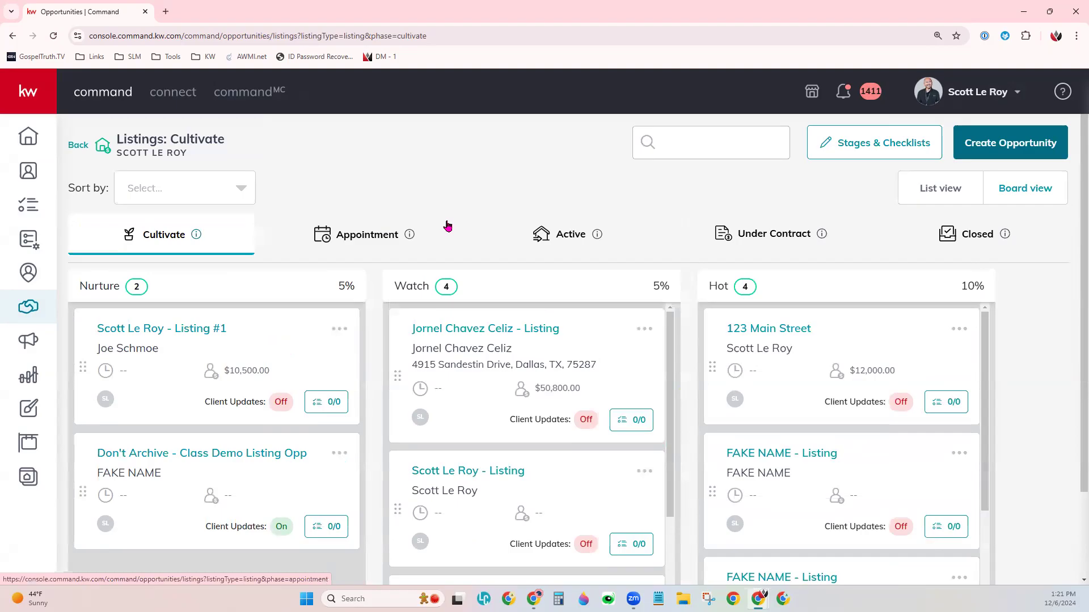
{"action": "left_click", "coordinate": [574, 243]}
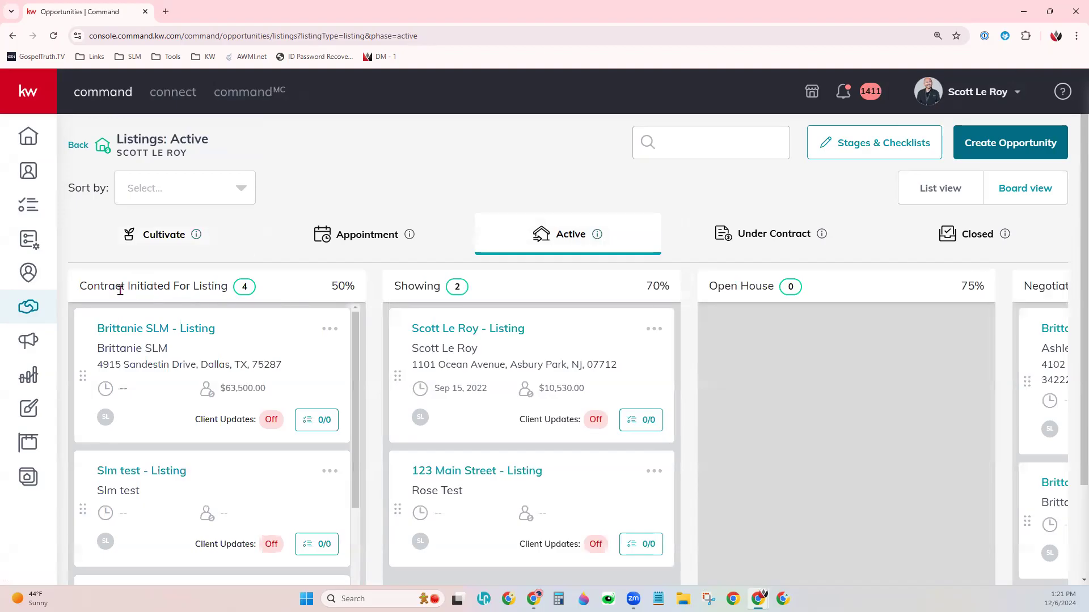
{"action": "left_click", "coordinate": [155, 241]}
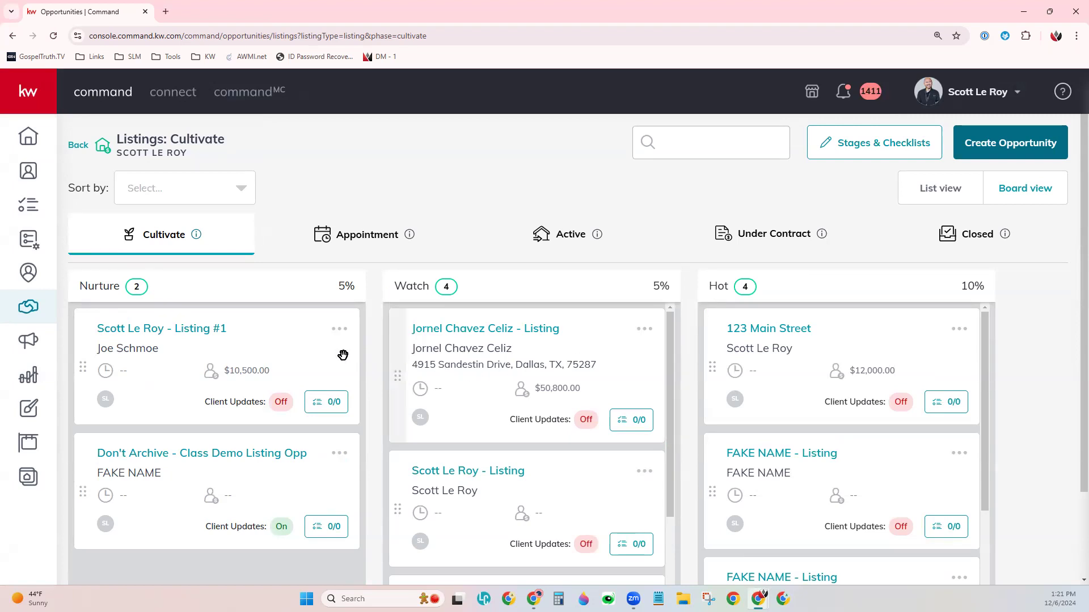
{"action": "left_click_drag", "start_coordinate": [312, 348], "coordinate": [243, 473]}
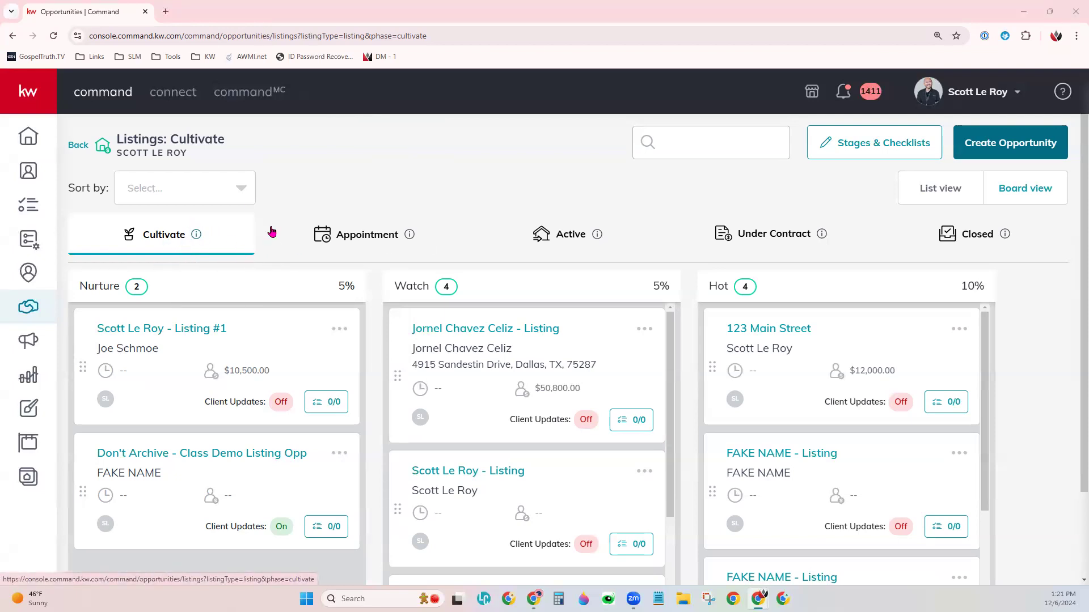
{"action": "left_click", "coordinate": [335, 241]}
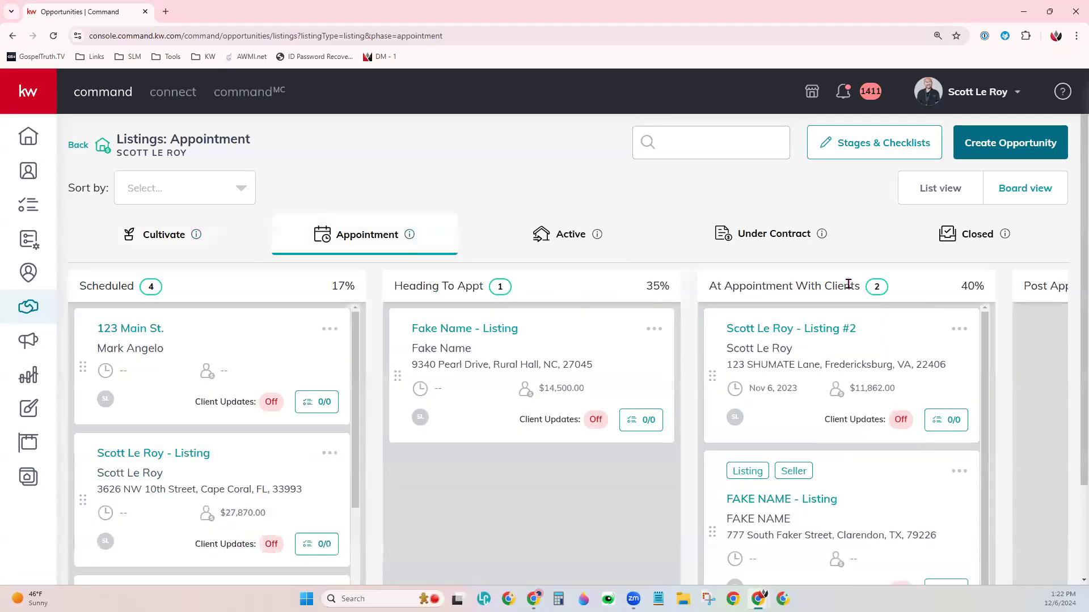
{"action": "mouse_move", "coordinate": [909, 370]}
{"action": "left_mouse_down"}
{"action": "mouse_move", "coordinate": [952, 497]}
{"action": "mouse_move", "coordinate": [930, 388]}
{"action": "mouse_move", "coordinate": [919, 386]}
{"action": "left_mouse_up"}
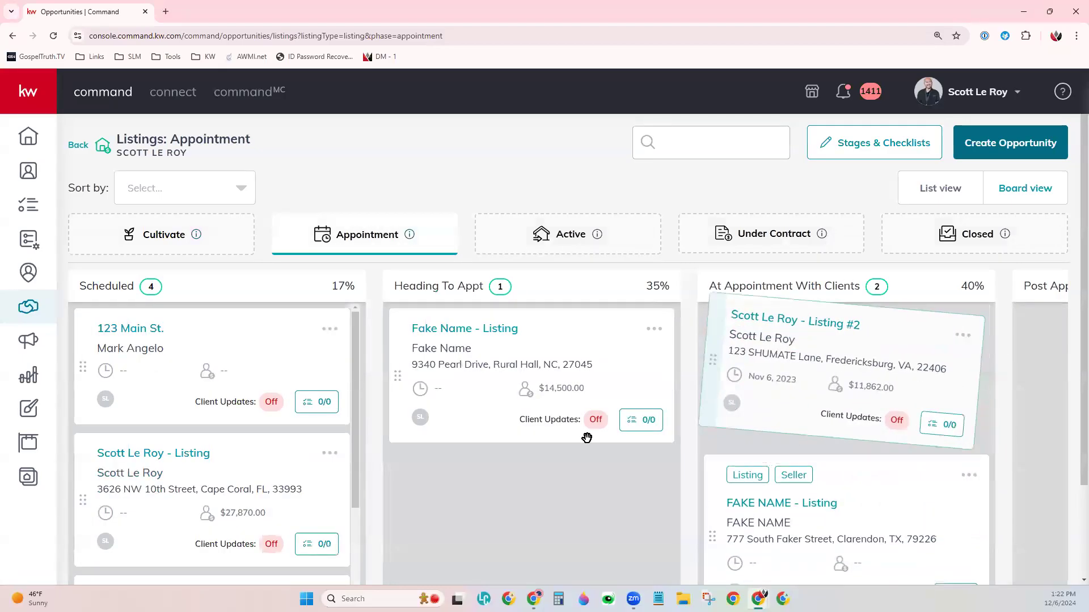
- Move the Listing #1 opportunity from the Cultivate phase's Nurture stage to the Active phase
{"action": "left_click", "coordinate": [176, 241]}
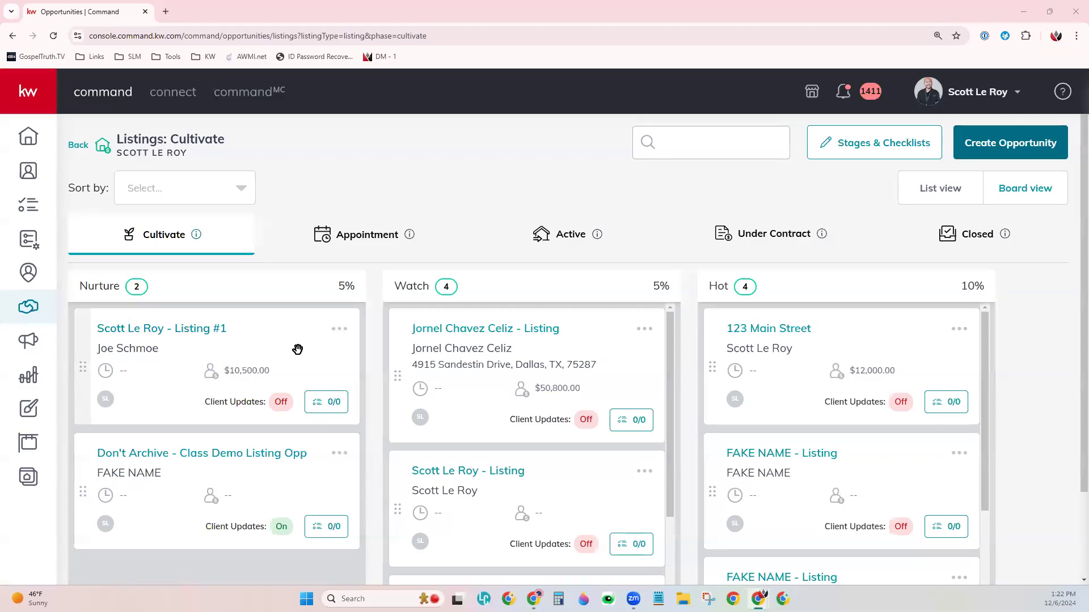
{"action": "left_click_drag", "start_coordinate": [204, 349], "coordinate": [568, 276]}
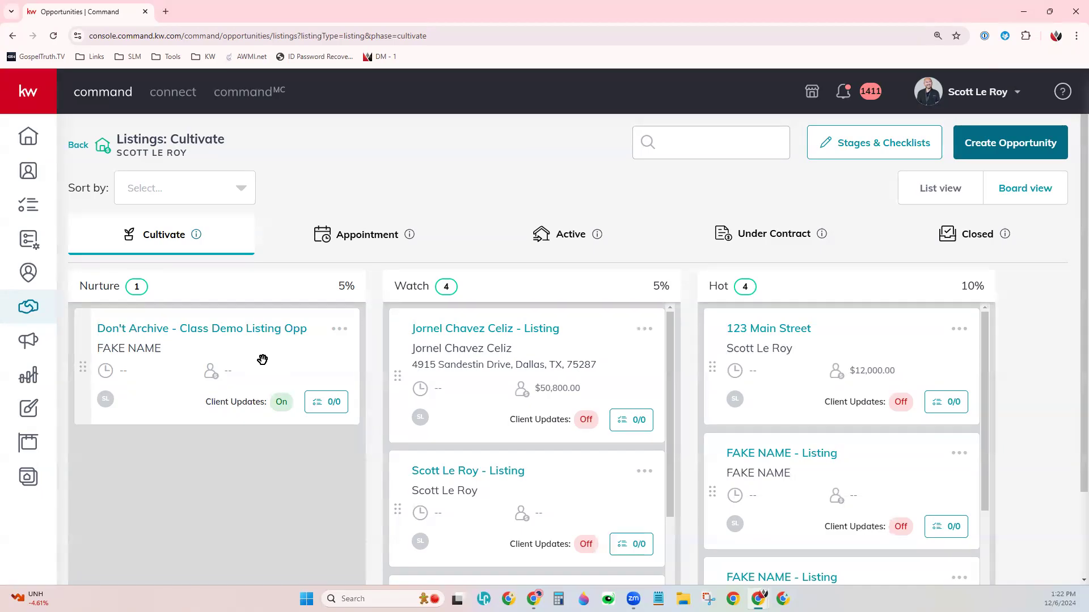
- Open the details of the "Don't Archive - Class Demo Listing Opp" opportunity and check its Client Updates status
{"action": "left_click", "coordinate": [237, 328]}
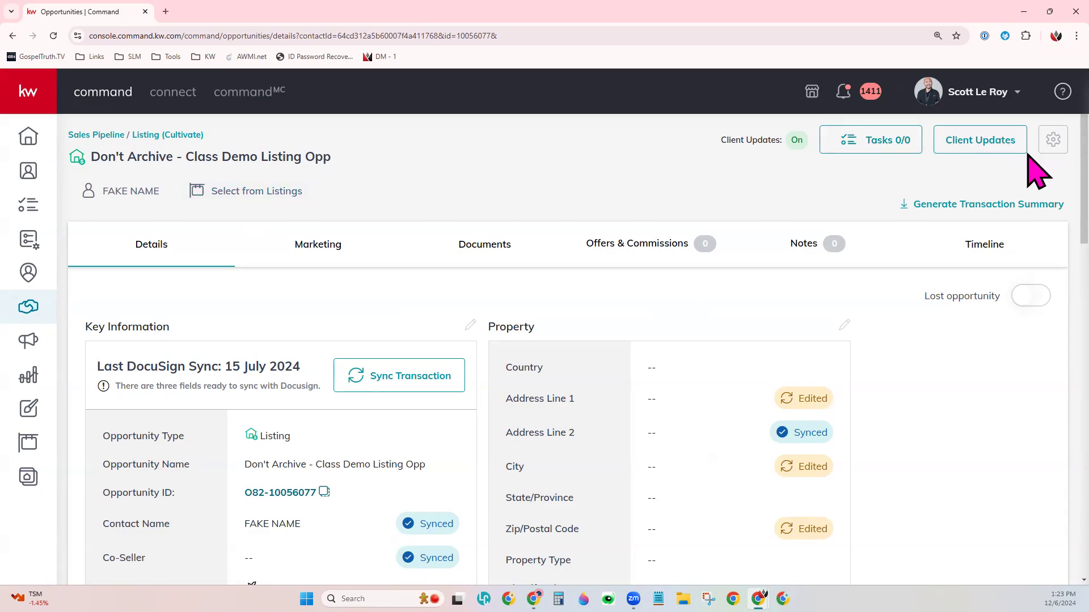
{"action": "left_click_drag", "start_coordinate": [721, 140], "coordinate": [782, 140]}
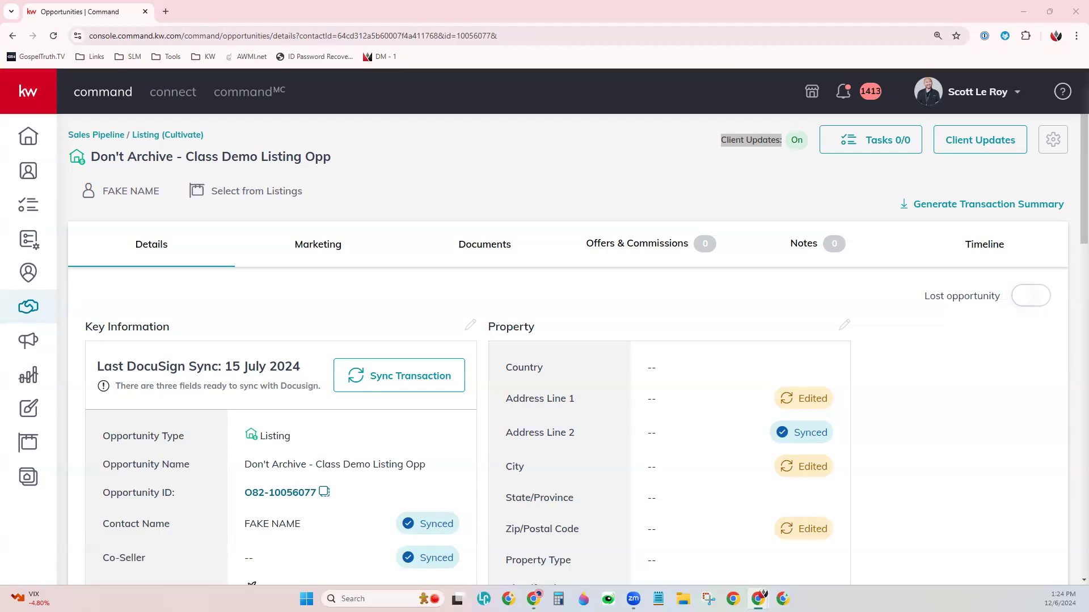
{"action": "left_click", "coordinate": [916, 182]}
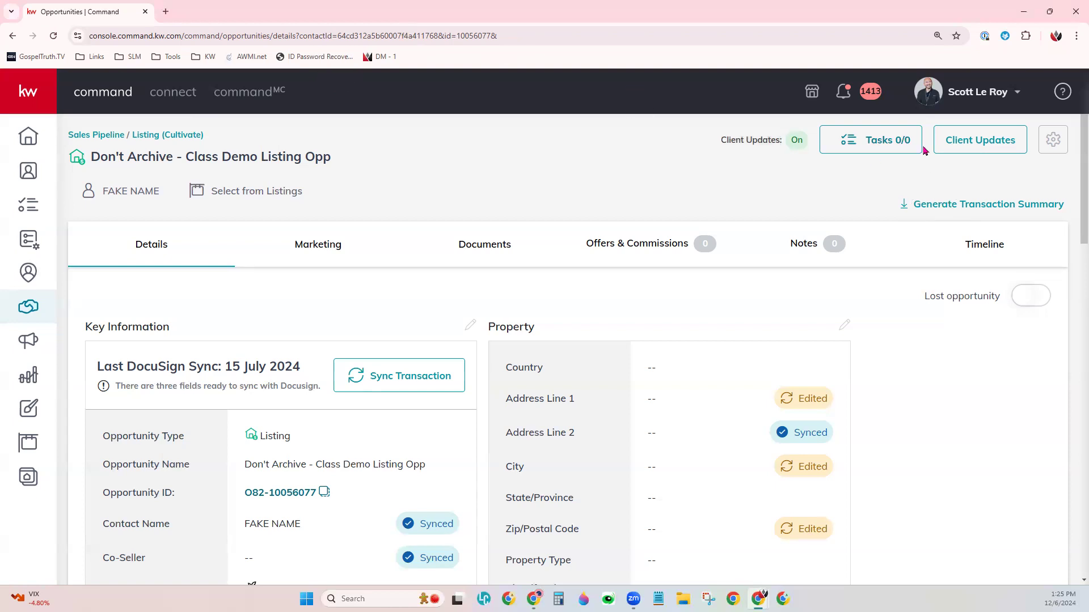
- Open the opportunity's tasks and review the checklists for the Appointment, Active and Cultivate phases
{"action": "left_click", "coordinate": [859, 149]}
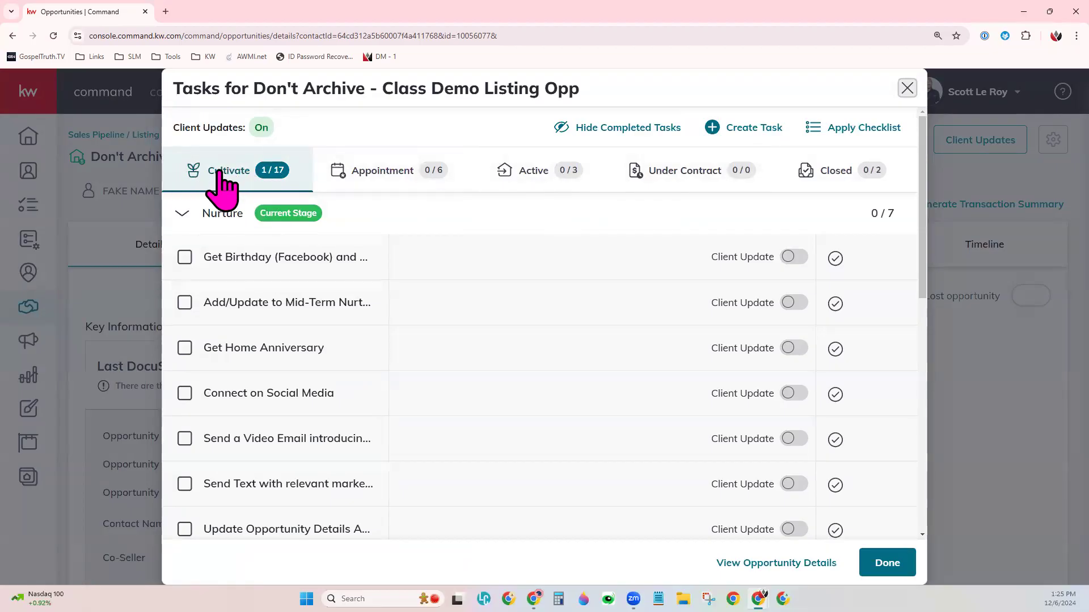
{"action": "left_click", "coordinate": [369, 177]}
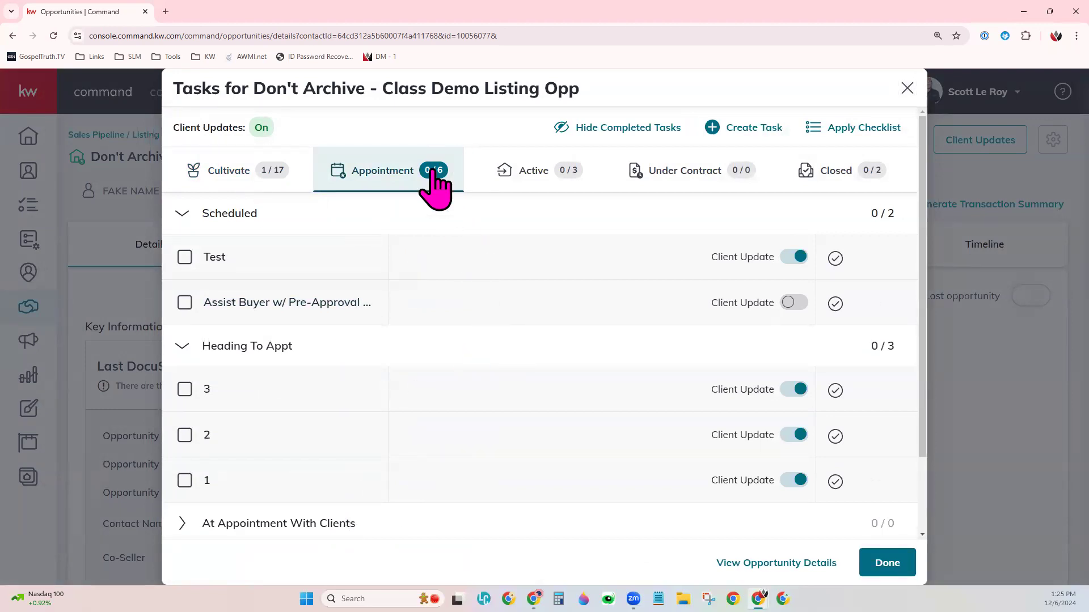
{"action": "left_click", "coordinate": [521, 173]}
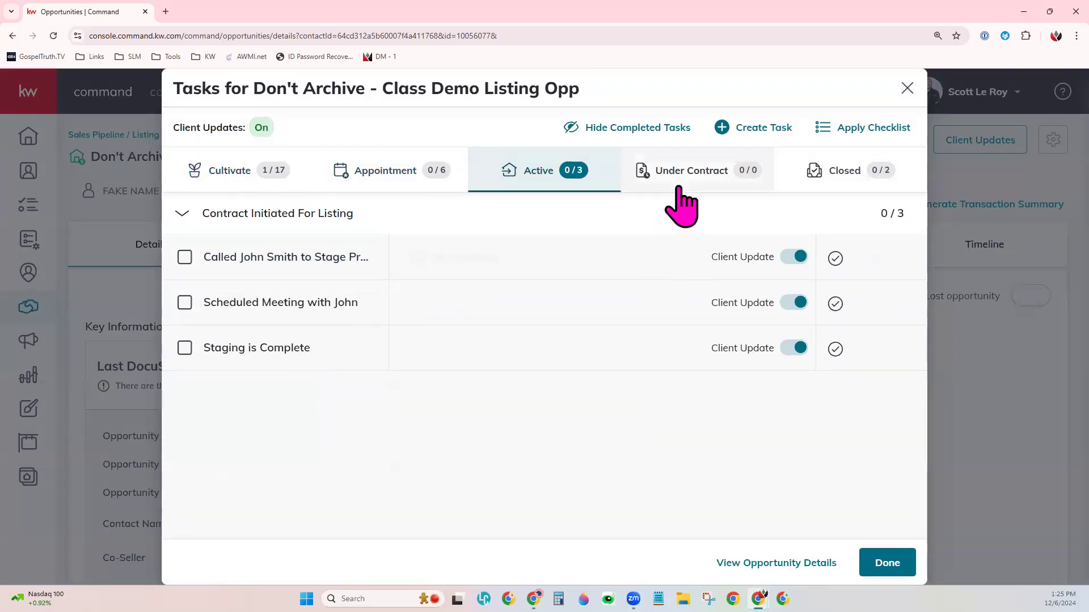
{"action": "left_click", "coordinate": [245, 173]}
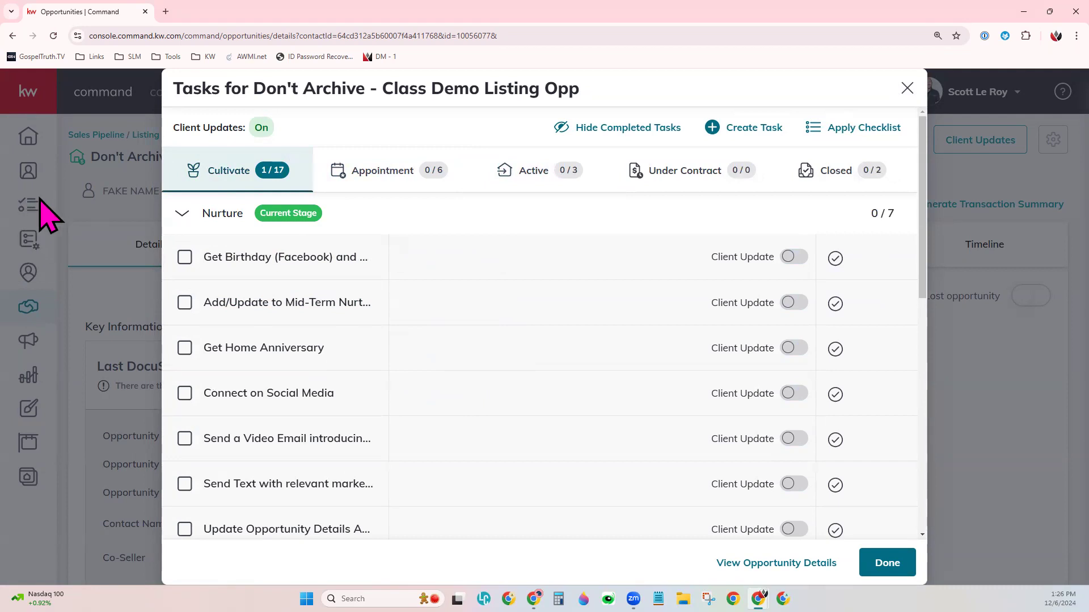
{"action": "mouse_move", "coordinate": [508, 271]}
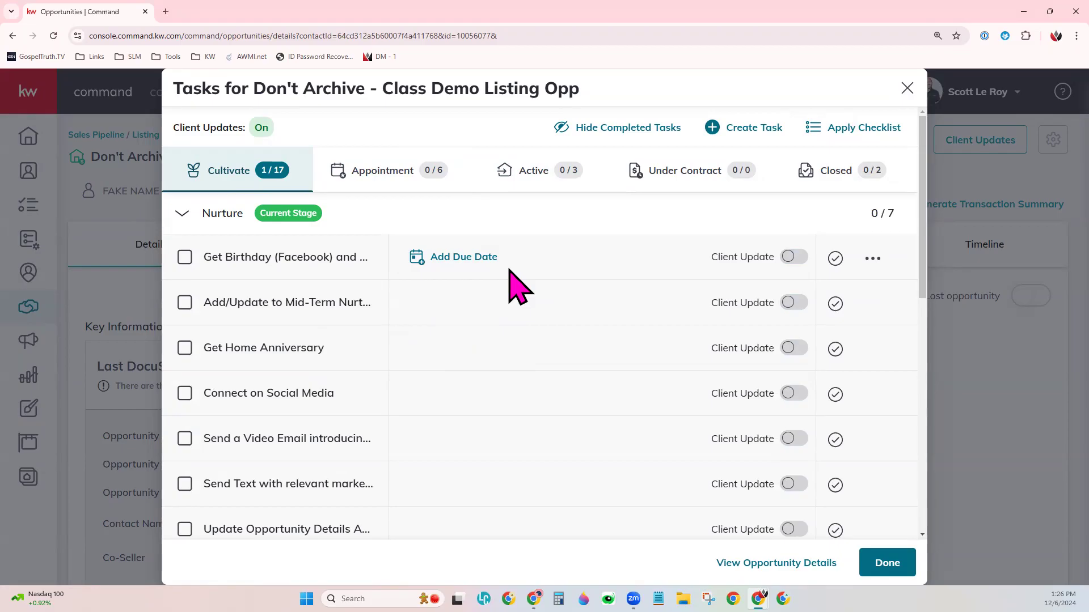
- Start a due date for the Sent Closing Gift task in the Closed phase, using Before/After Smart Due Date with 14 days
{"action": "left_click", "coordinate": [835, 173]}
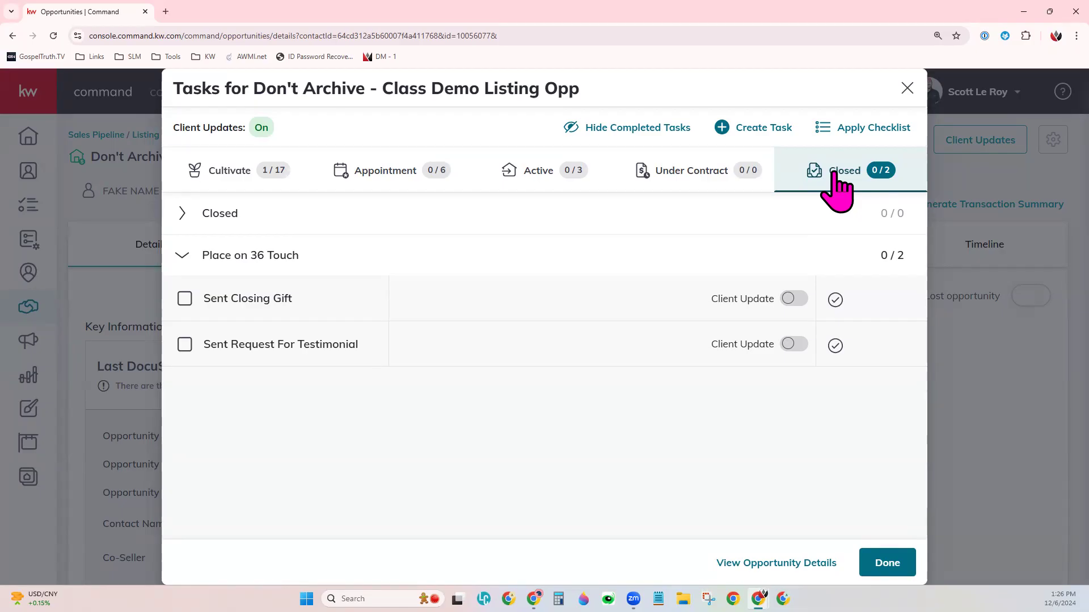
{"action": "mouse_move", "coordinate": [417, 303]}
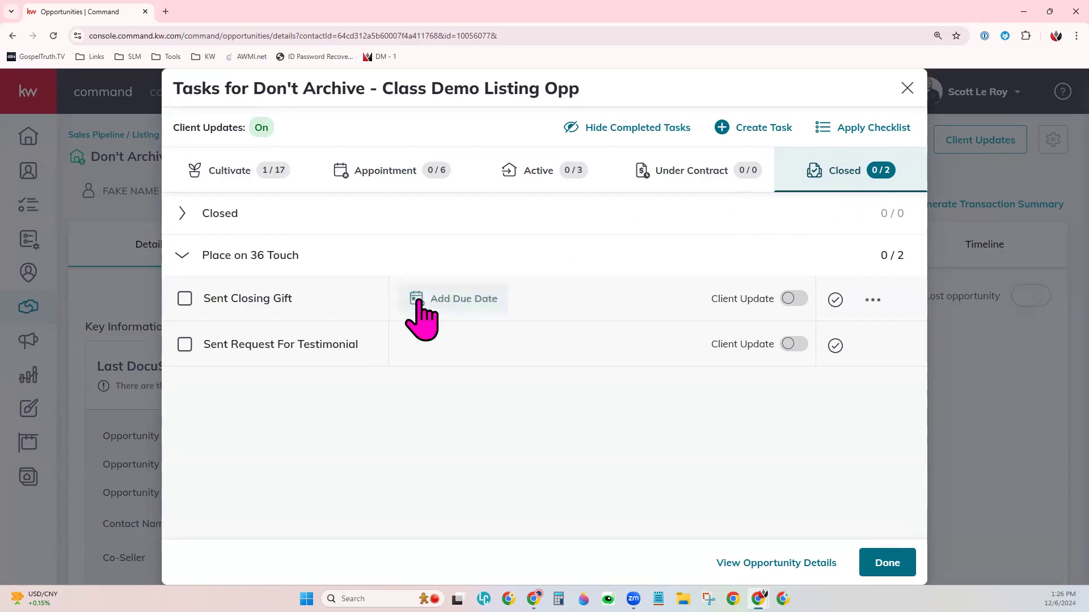
{"action": "left_click", "coordinate": [479, 298]}
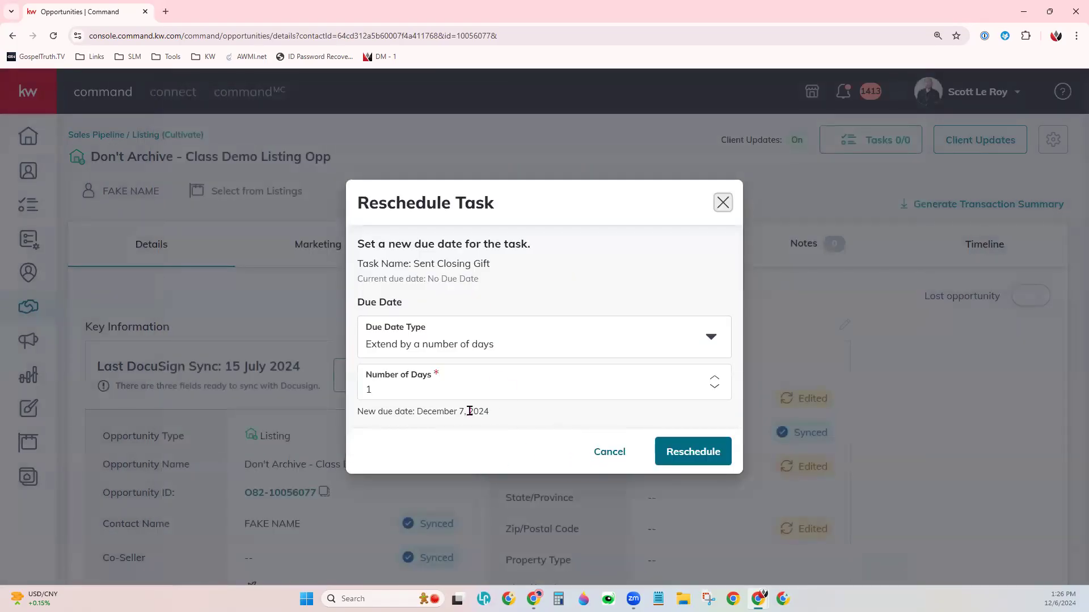
{"action": "left_click", "coordinate": [612, 343]}
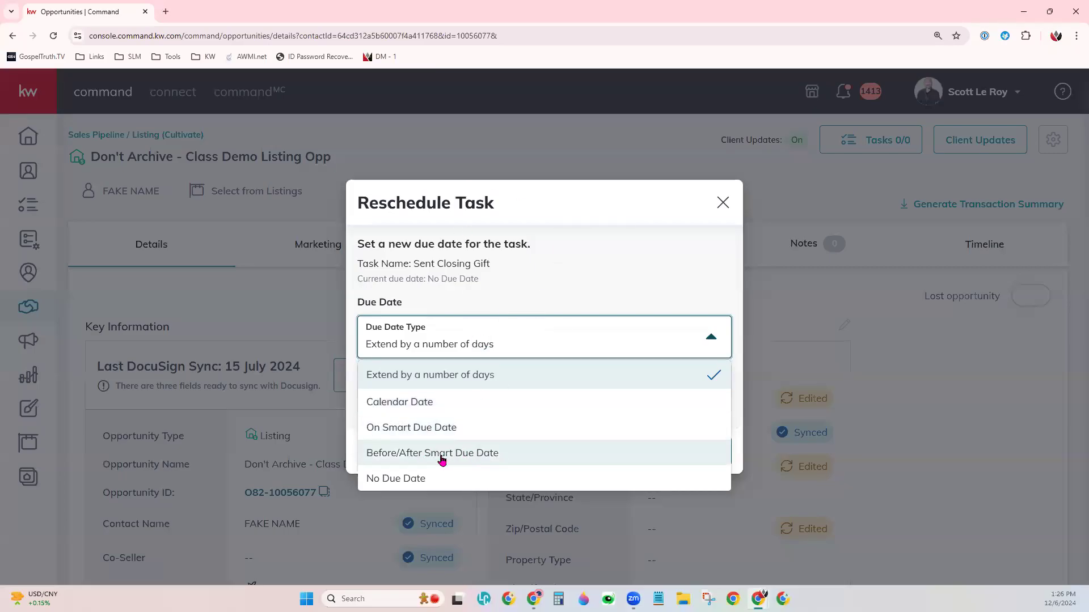
{"action": "left_click", "coordinate": [488, 455]}
{"action": "left_click_drag", "start_coordinate": [391, 356], "coordinate": [361, 354]}
{"action": "type", "text": "14"}
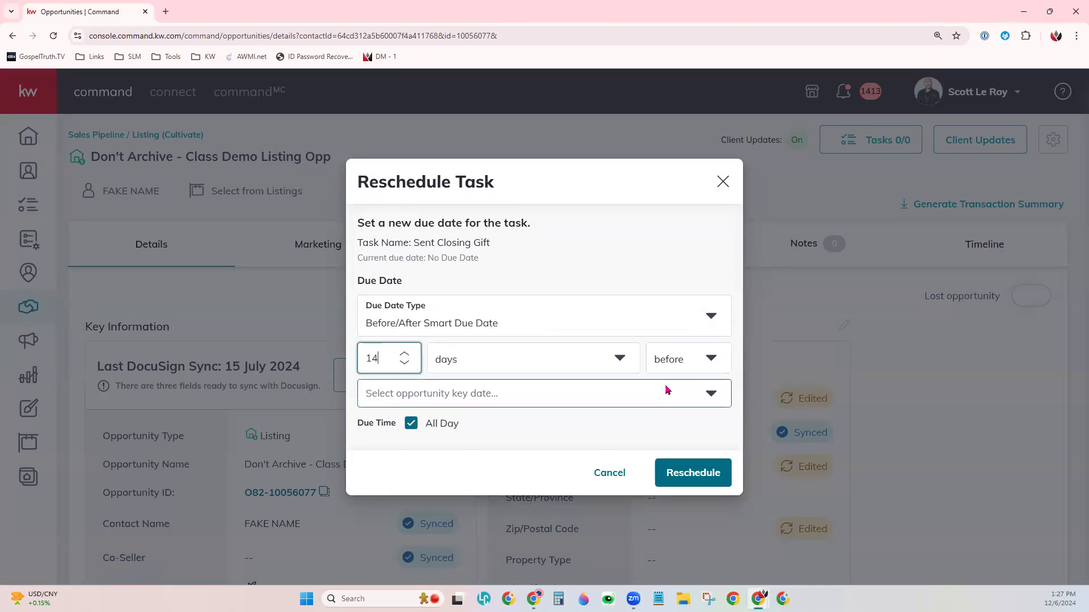
- Try to reschedule the Sent Closing Gift task to 14 days after the Close Date, then dismiss the rescheduling
{"action": "left_click", "coordinate": [690, 358]}
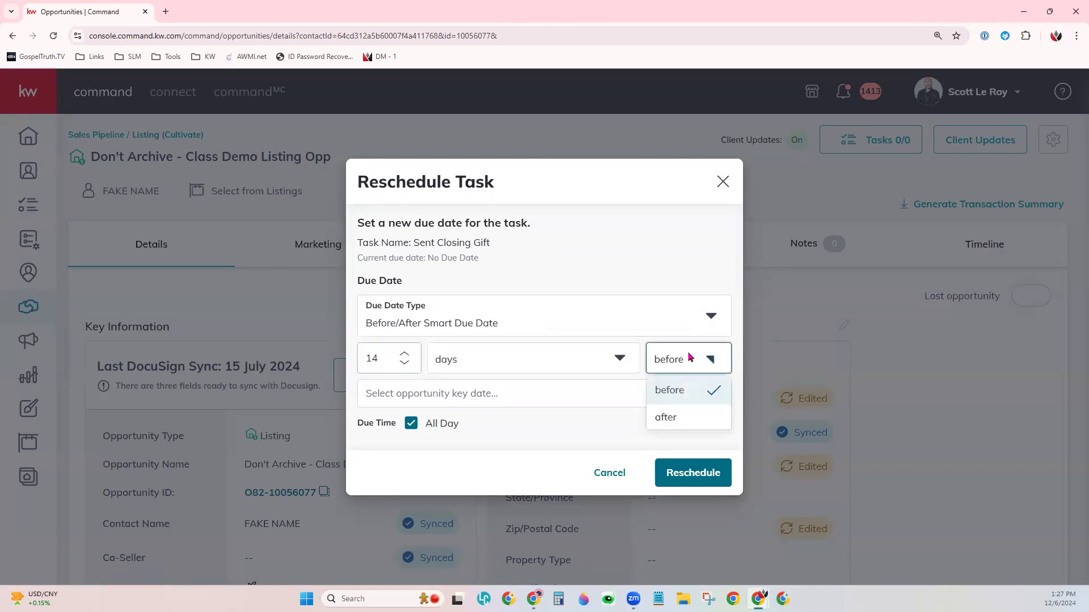
{"action": "left_click", "coordinate": [683, 417]}
{"action": "left_click", "coordinate": [503, 397]}
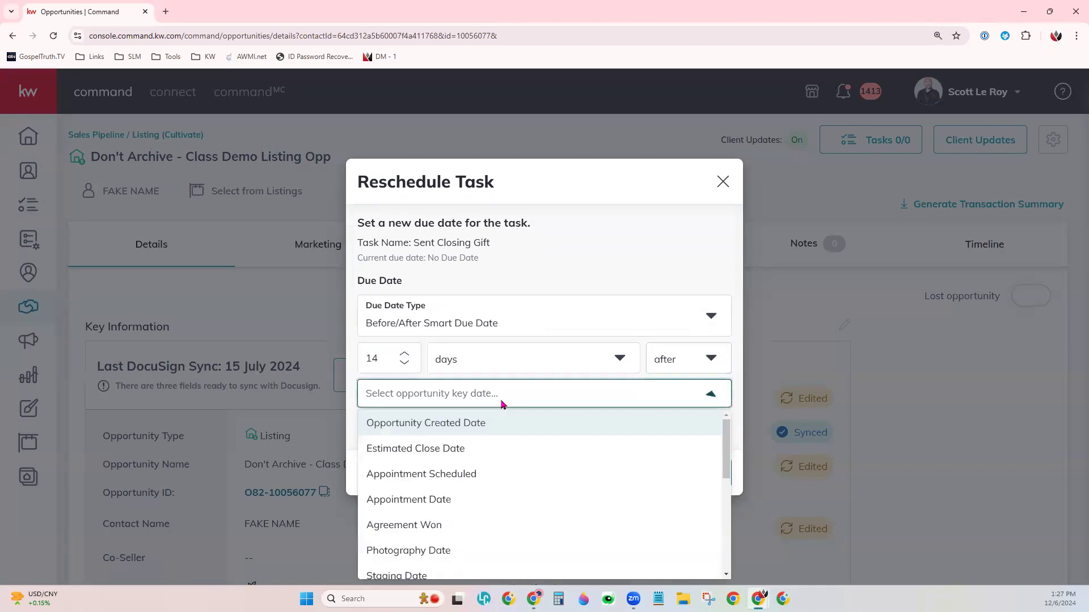
{"action": "scroll", "coordinate": [482, 530], "scroll_direction": "down", "scroll_amount": 5}
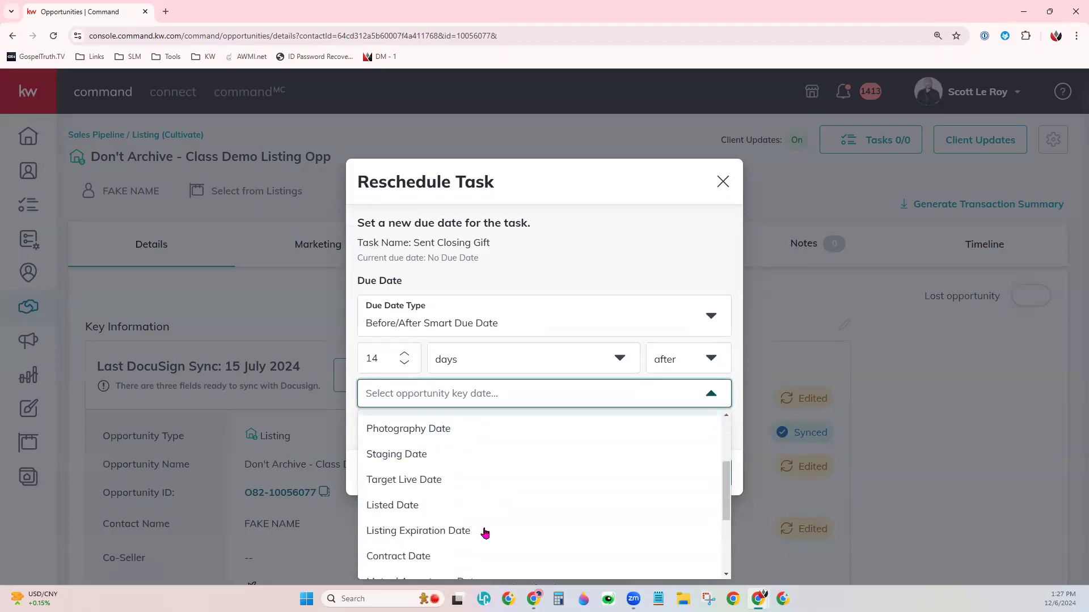
{"action": "left_click", "coordinate": [433, 569]}
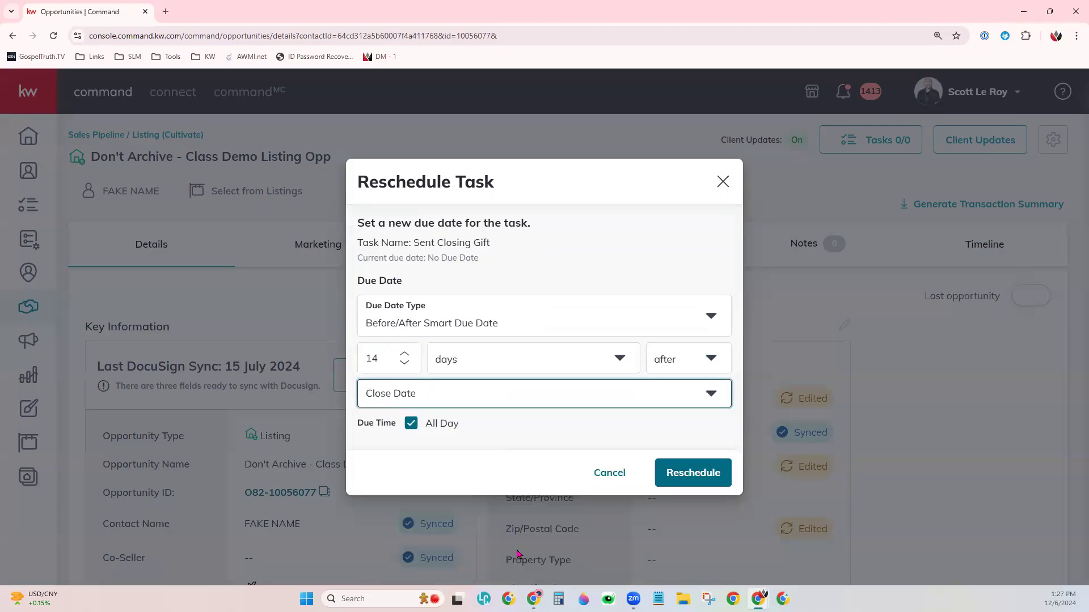
{"action": "left_click", "coordinate": [676, 480]}
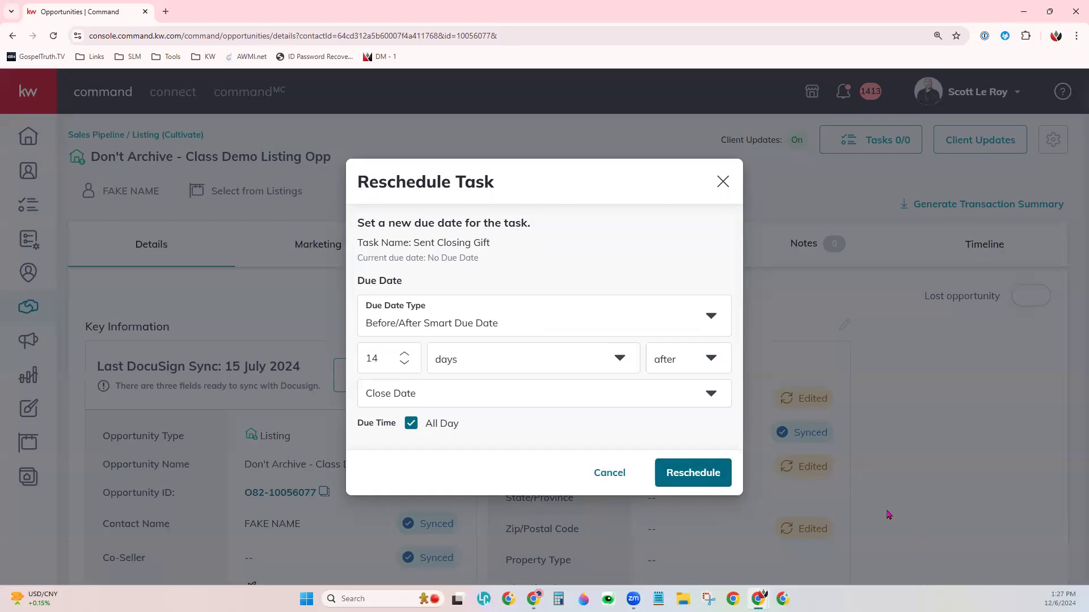
{"action": "left_click", "coordinate": [716, 181]}
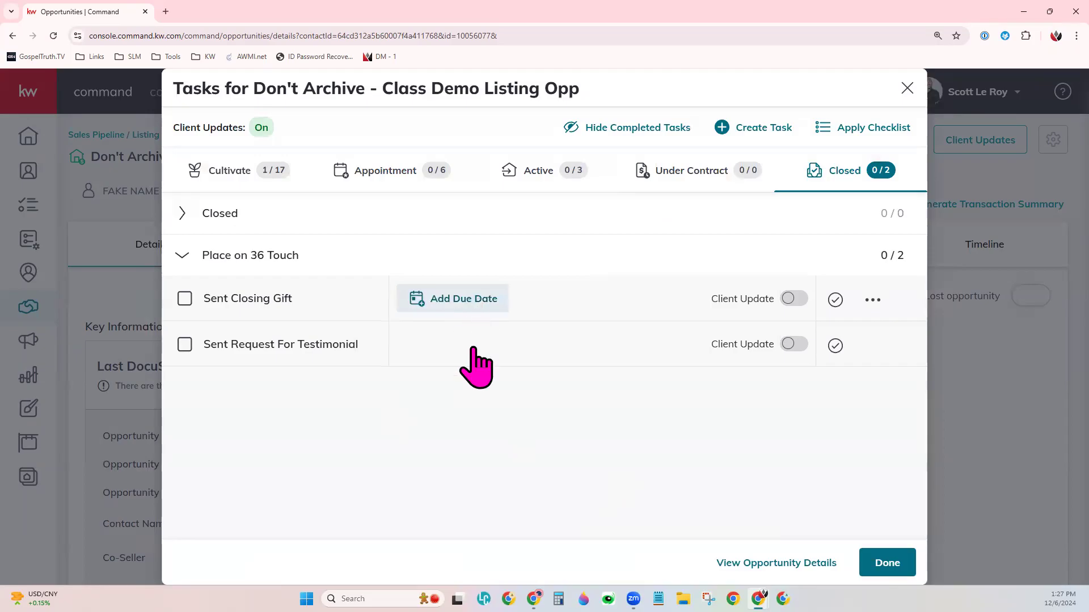
- Check the additional actions offered for the Sent Closing Gift task and close the opportunity's task list
{"action": "mouse_move", "coordinate": [471, 347]}
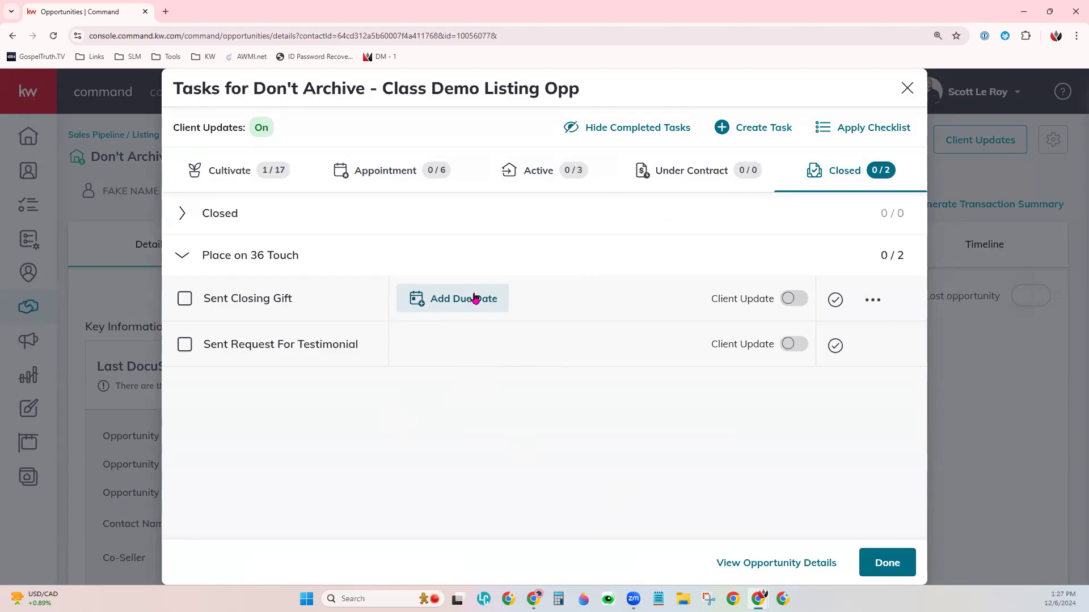
{"action": "left_click", "coordinate": [874, 303]}
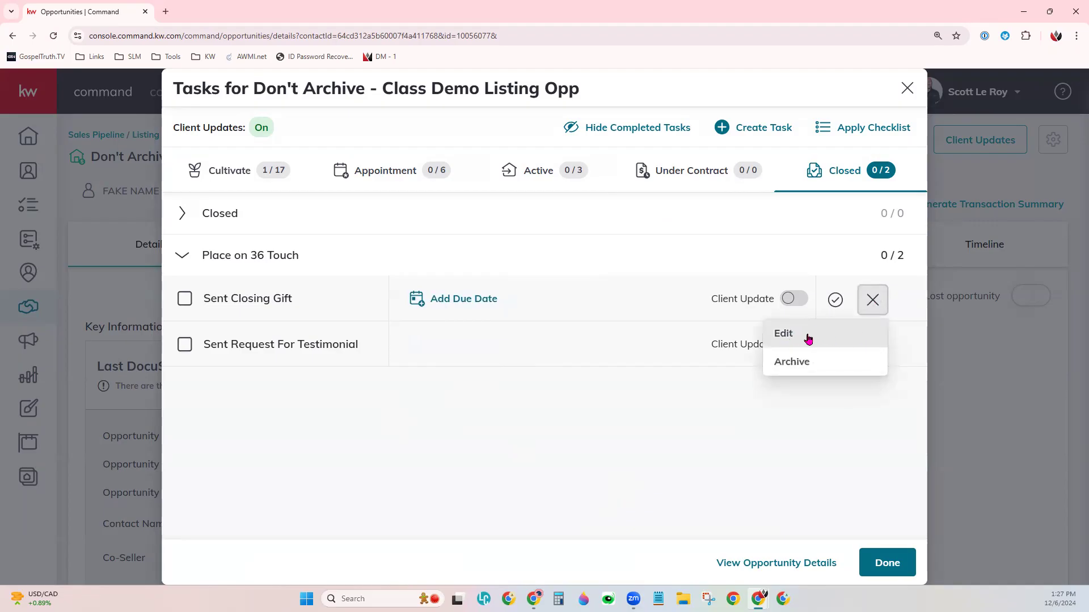
{"action": "left_click", "coordinate": [806, 492]}
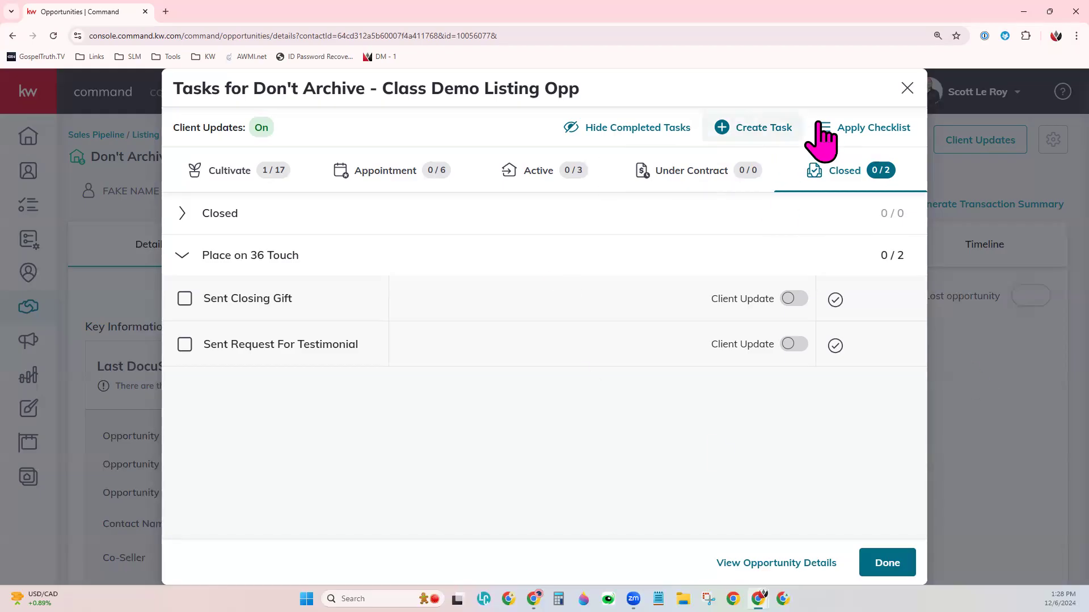
{"action": "left_click", "coordinate": [907, 88]}
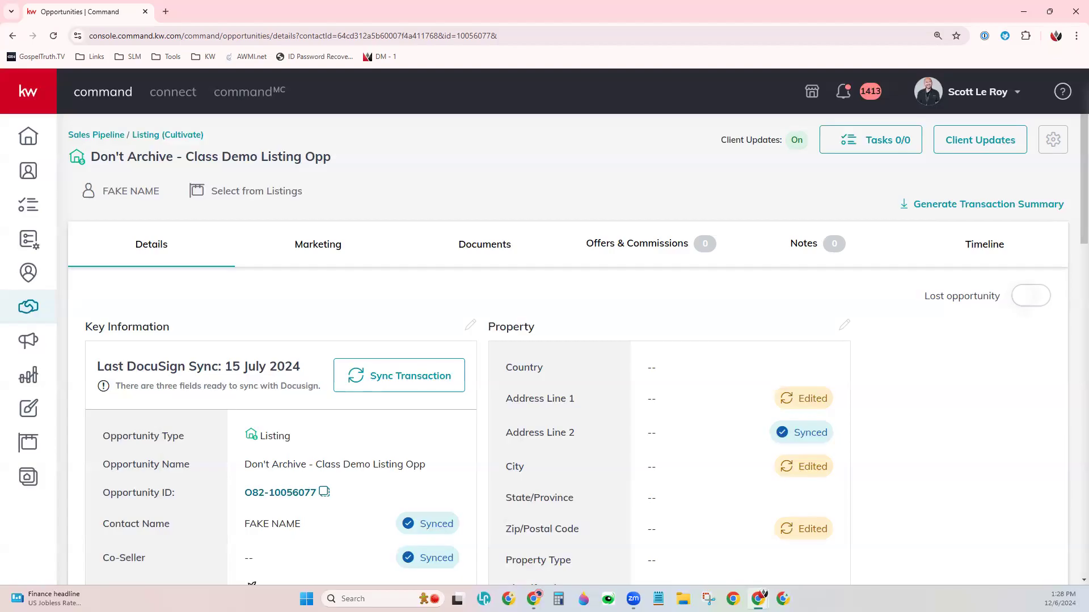
- Return to the Opportunities pipeline and reopen "Don't Archive - Class Demo Listing Opp" from the Cultivate phase of Listings
{"action": "left_click", "coordinate": [33, 304]}
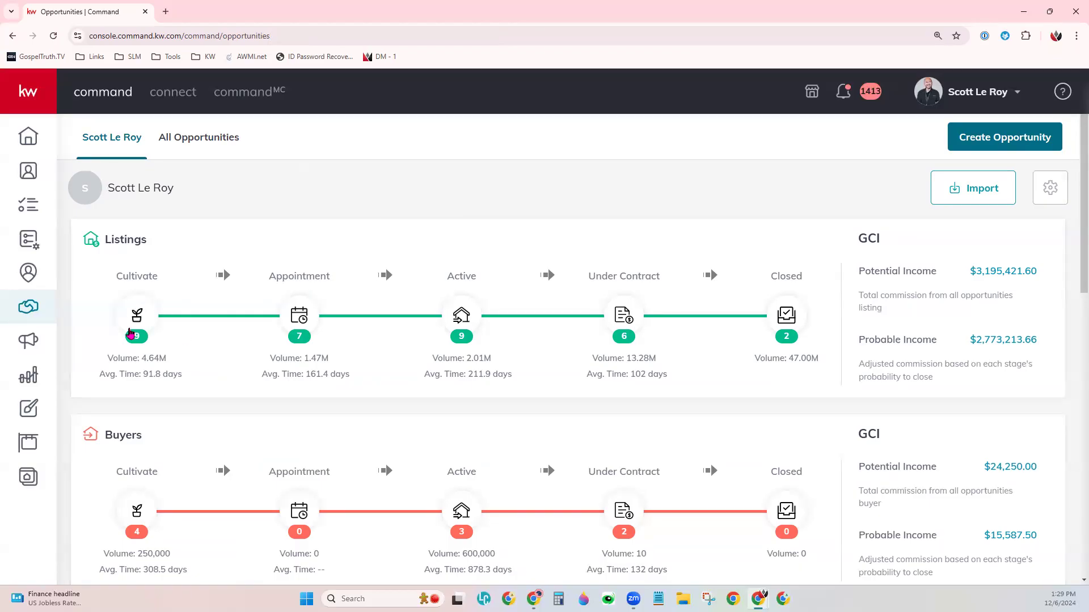
{"action": "left_click", "coordinate": [140, 314]}
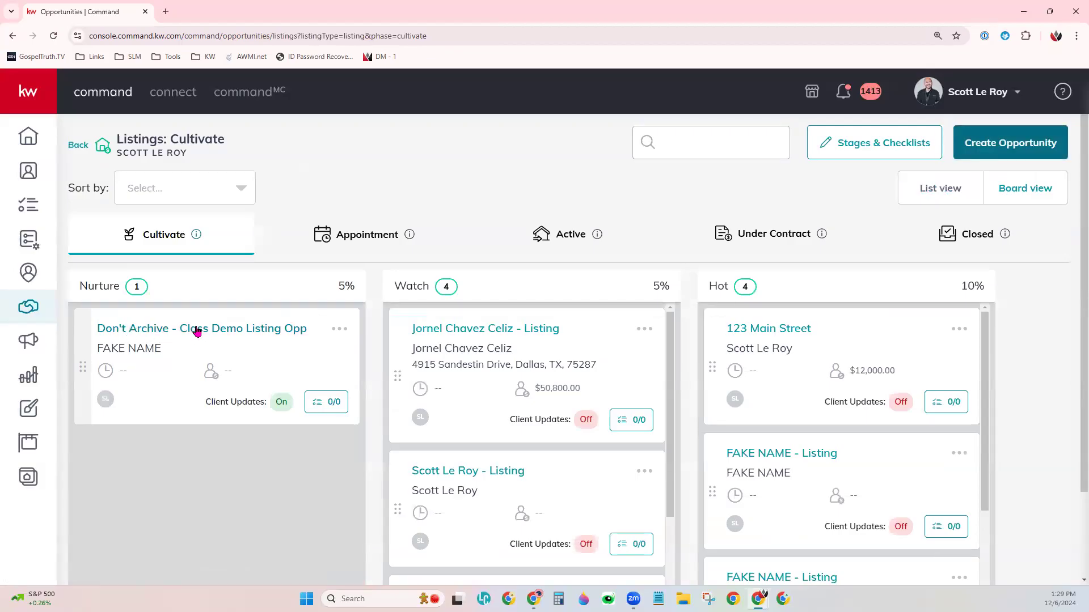
{"action": "left_click", "coordinate": [242, 337]}
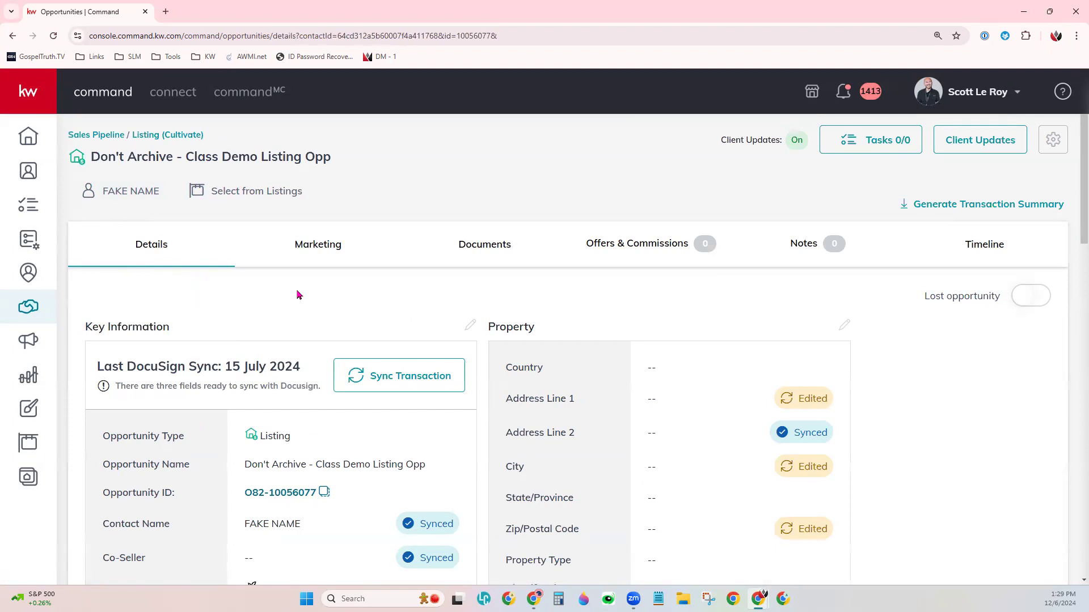
- Set the opportunity's Photography Date to 12/26/2024 and Staging Date to 12/19/2024 in its key dates and save
{"action": "scroll", "coordinate": [299, 294], "scroll_direction": "down", "scroll_amount": 3}
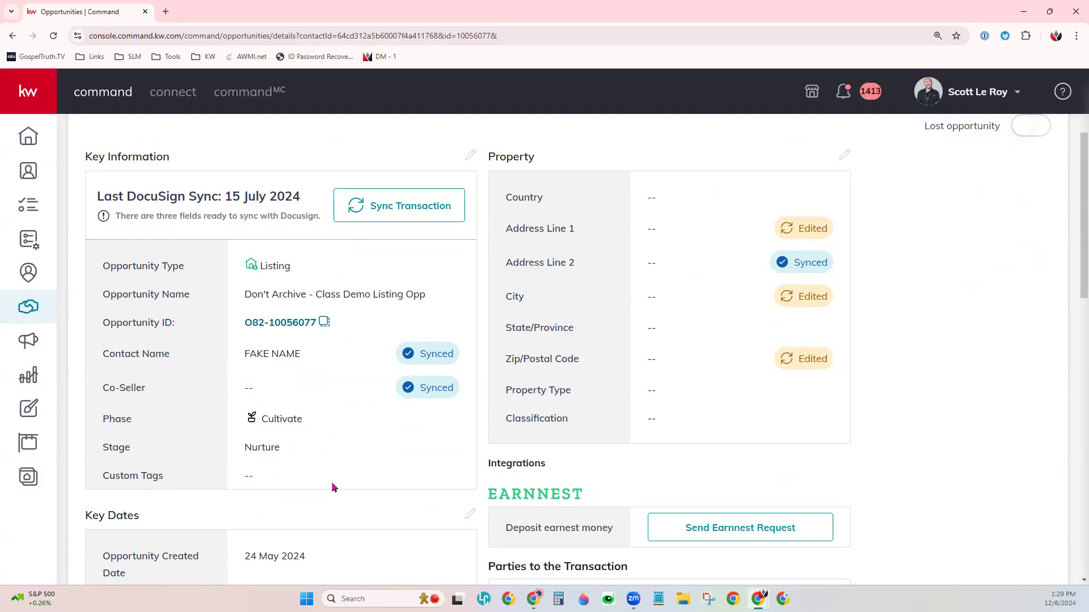
{"action": "scroll", "coordinate": [333, 487], "scroll_direction": "down", "scroll_amount": 6}
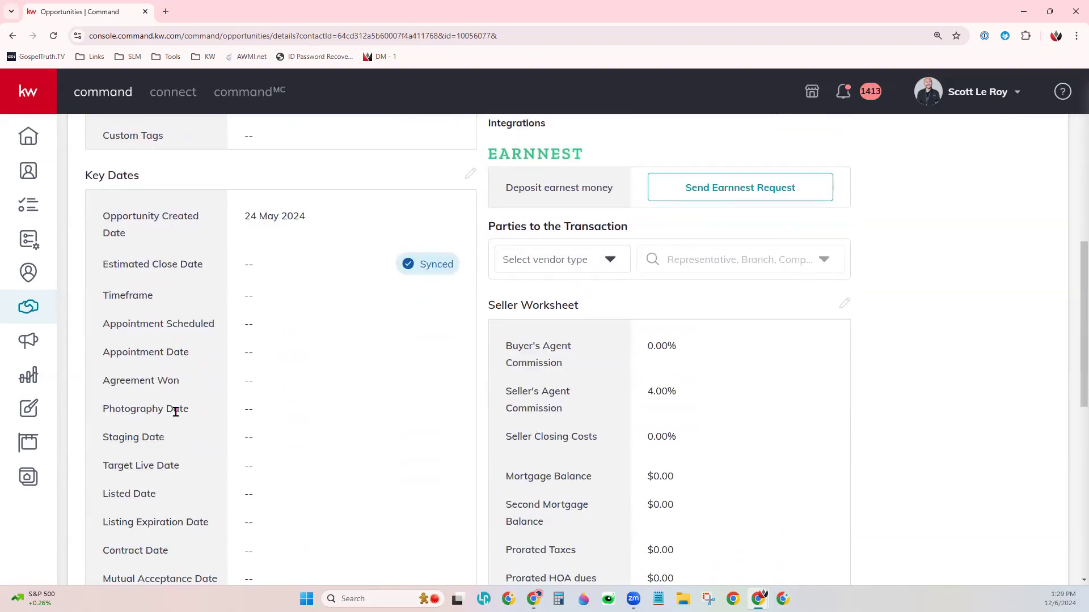
{"action": "left_click", "coordinate": [472, 174]}
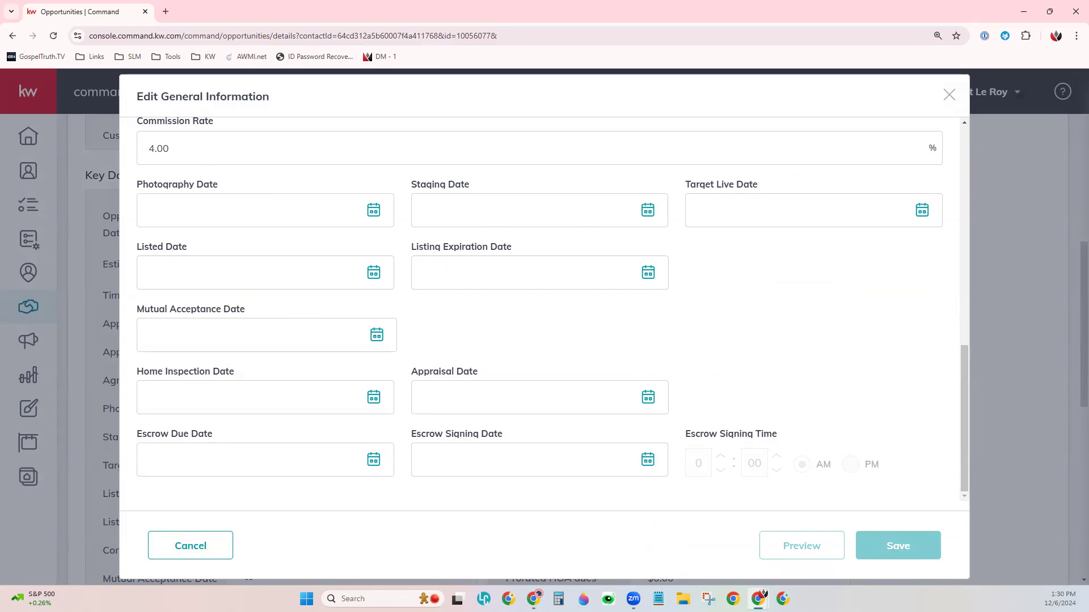
{"action": "left_click", "coordinate": [373, 210]}
{"action": "left_click", "coordinate": [280, 385]}
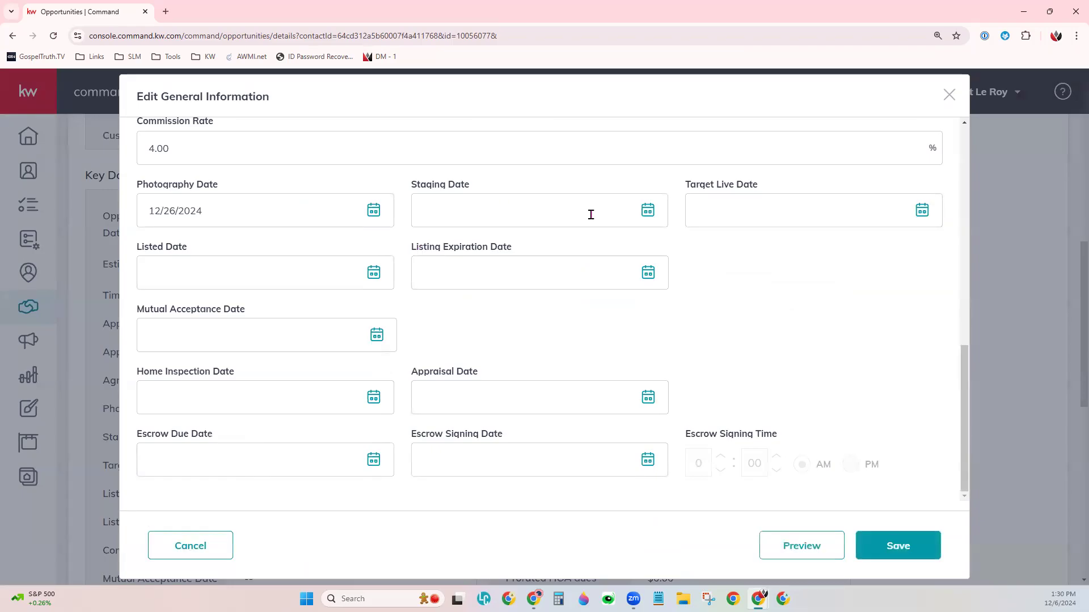
{"action": "left_click", "coordinate": [649, 211]}
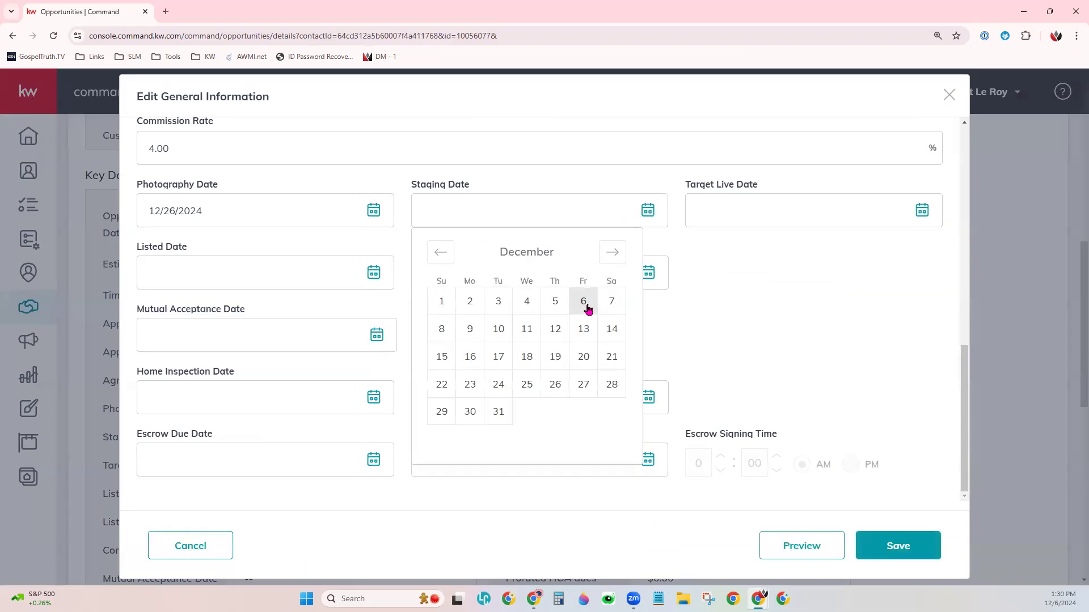
{"action": "left_click", "coordinate": [554, 357]}
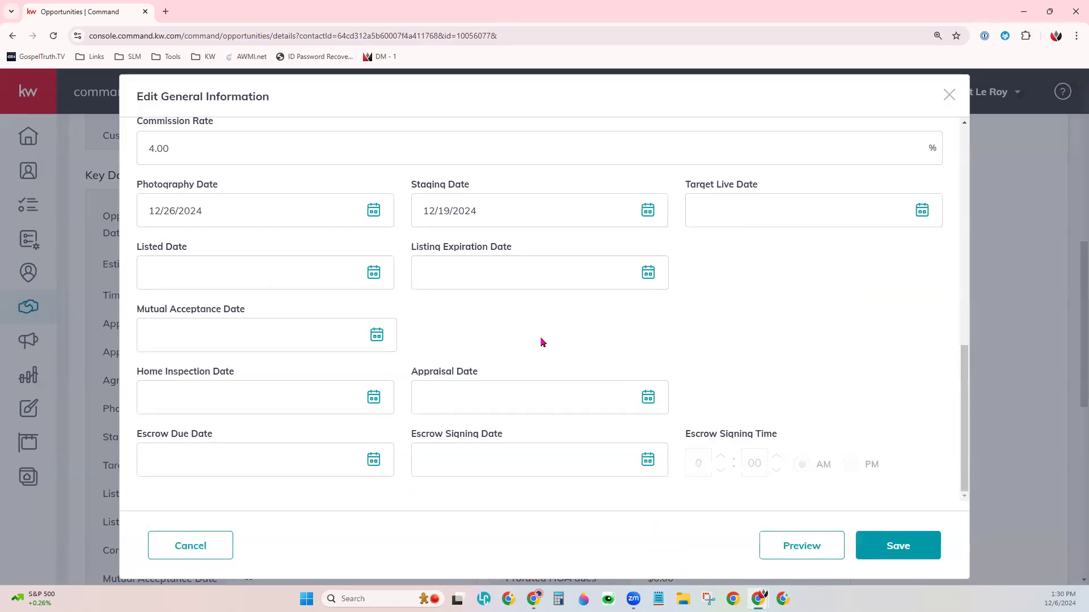
{"action": "left_click", "coordinate": [899, 547]}
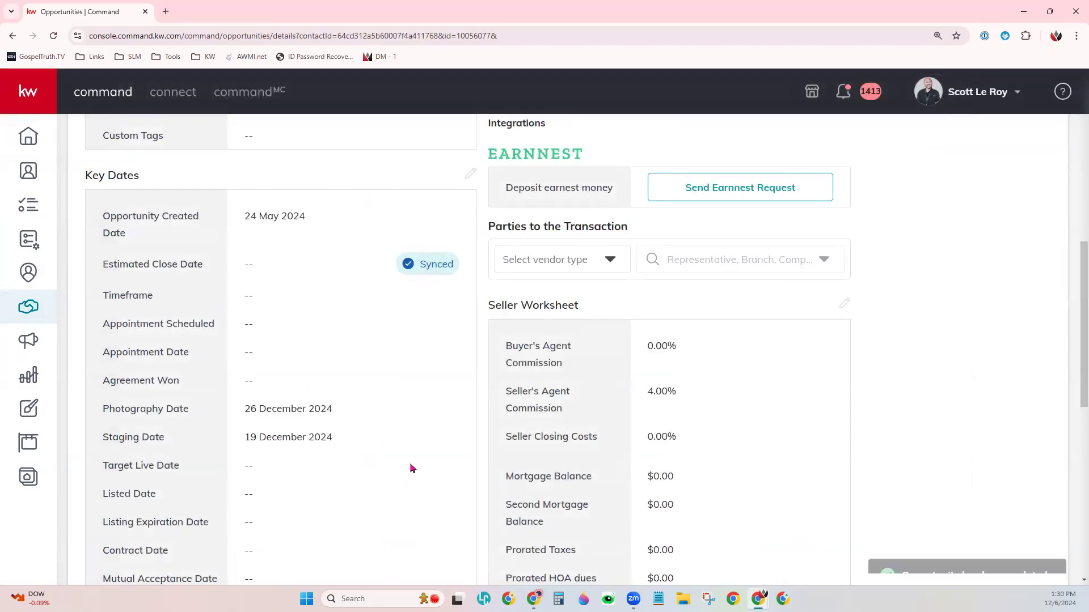
- Review the opportunity's remaining key dates, Financial Information, Ownership market center and Seller Worksheet
{"action": "scroll", "coordinate": [413, 469], "scroll_direction": "down", "scroll_amount": 1}
{"action": "scroll", "coordinate": [413, 468], "scroll_direction": "down", "scroll_amount": 9}
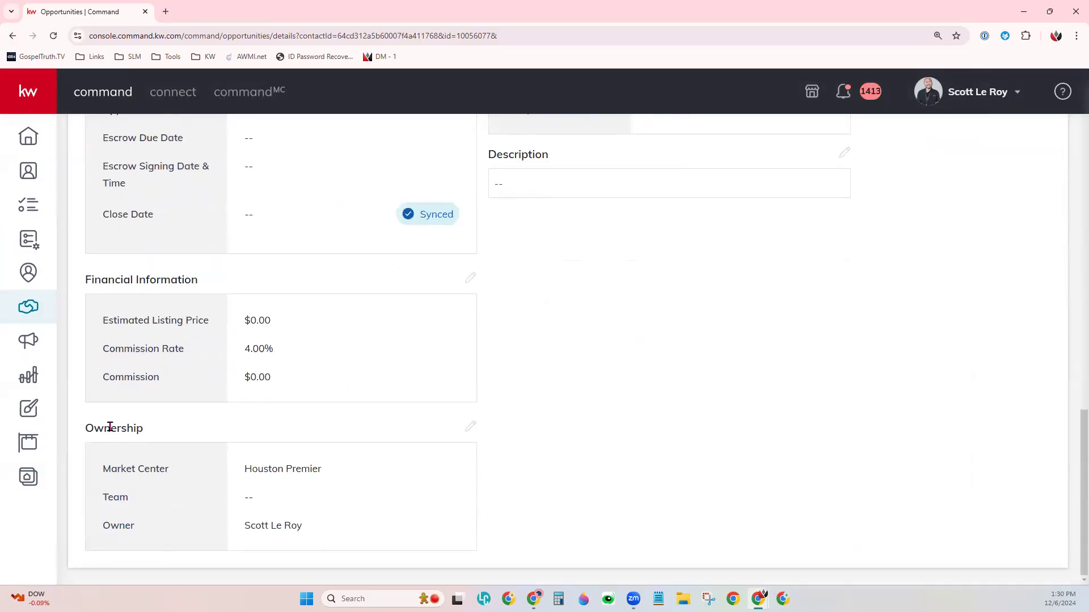
{"action": "left_click_drag", "start_coordinate": [86, 429], "coordinate": [152, 435]}
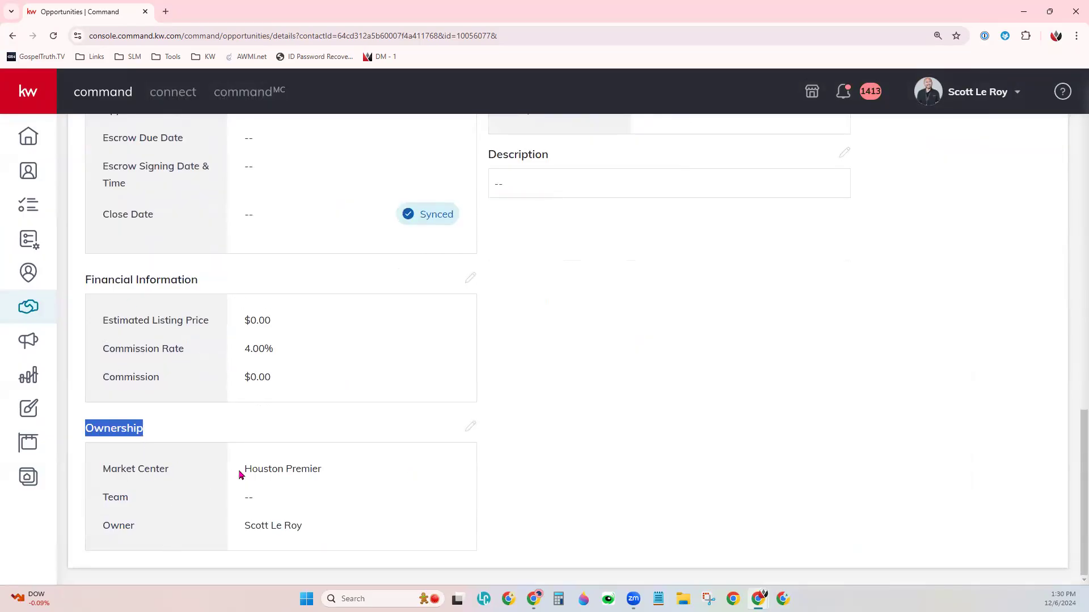
{"action": "left_click_drag", "start_coordinate": [241, 471], "coordinate": [337, 470]}
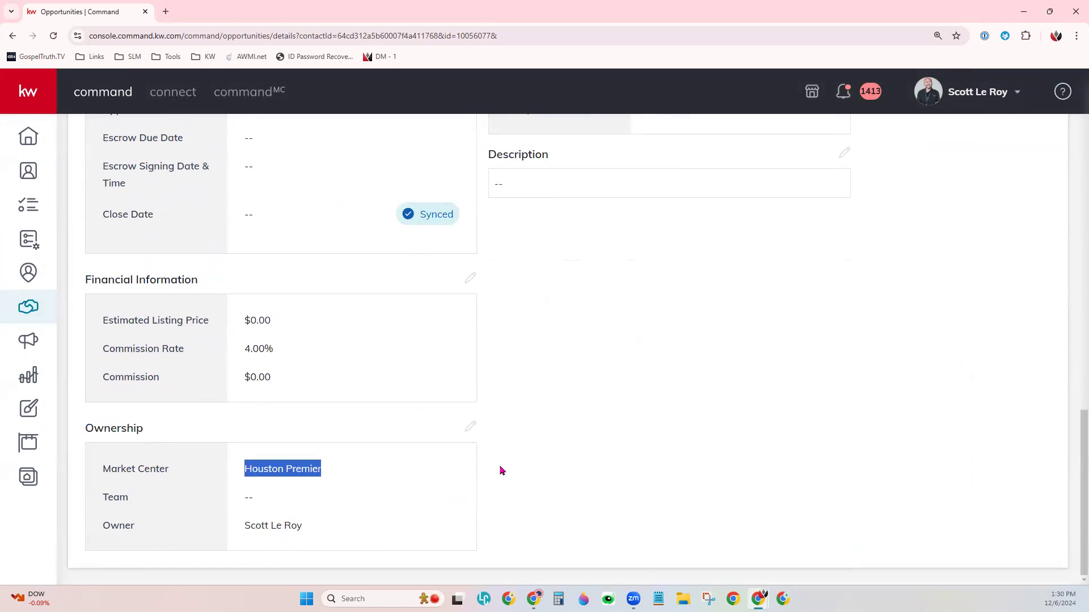
{"action": "scroll", "coordinate": [500, 470], "scroll_direction": "up", "scroll_amount": 7}
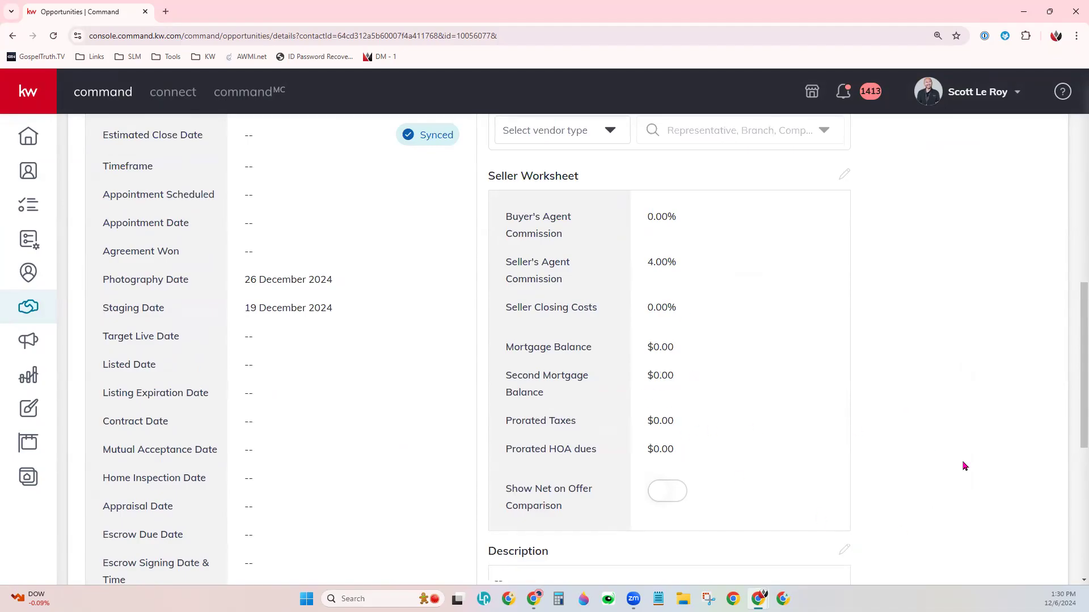
{"action": "scroll", "coordinate": [893, 473], "scroll_direction": "up", "scroll_amount": 2}
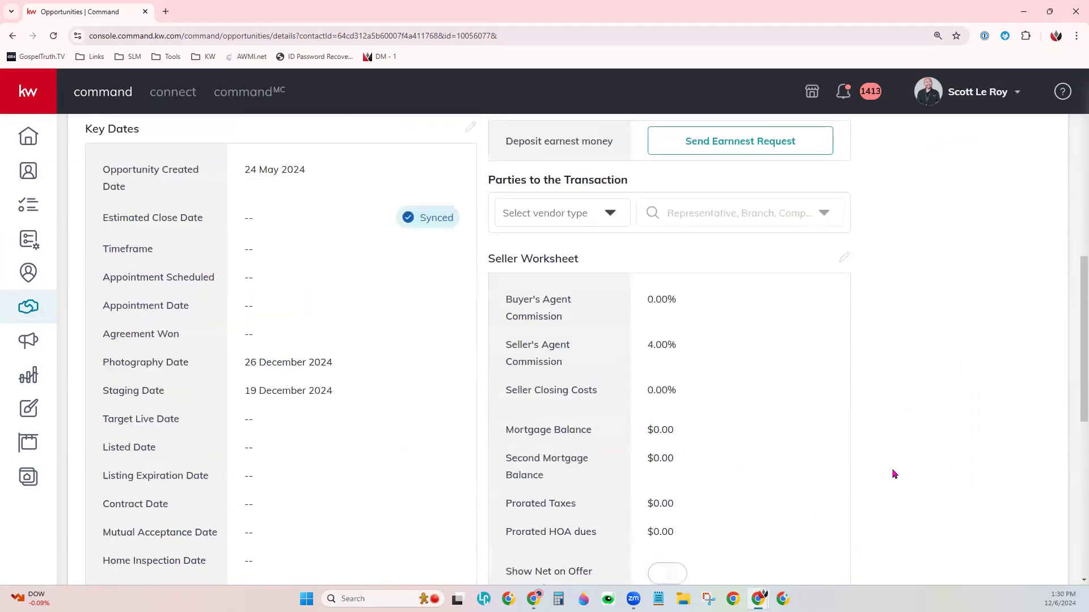
{"action": "scroll", "coordinate": [894, 474], "scroll_direction": "up", "scroll_amount": 10}
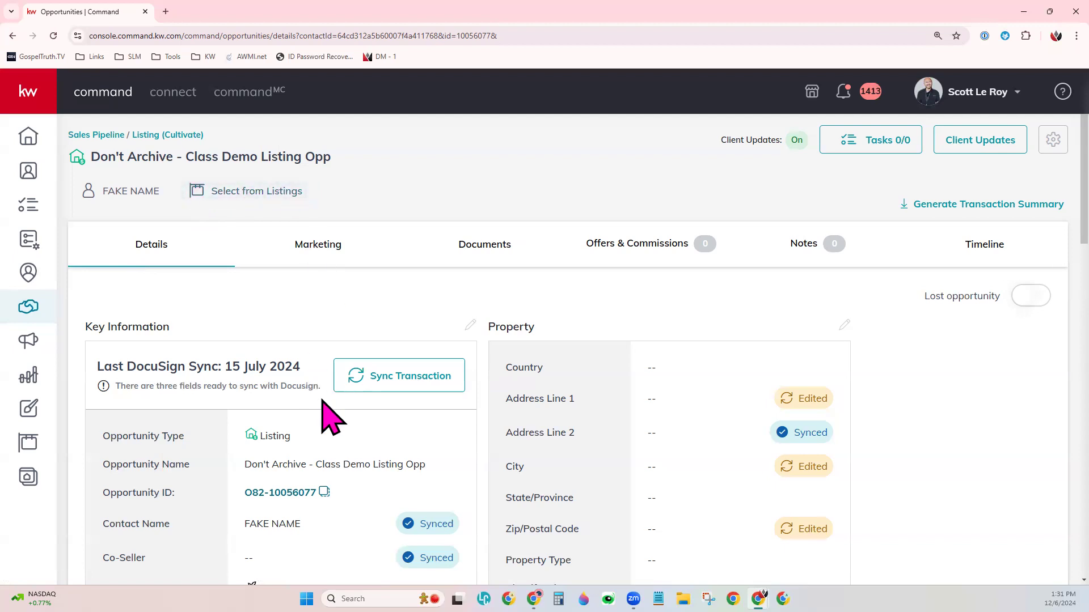
- Open the opportunity's listing selector, set it to show All Listings and check the other listing scopes offered
{"action": "left_click_drag", "start_coordinate": [488, 327], "coordinate": [532, 326]}
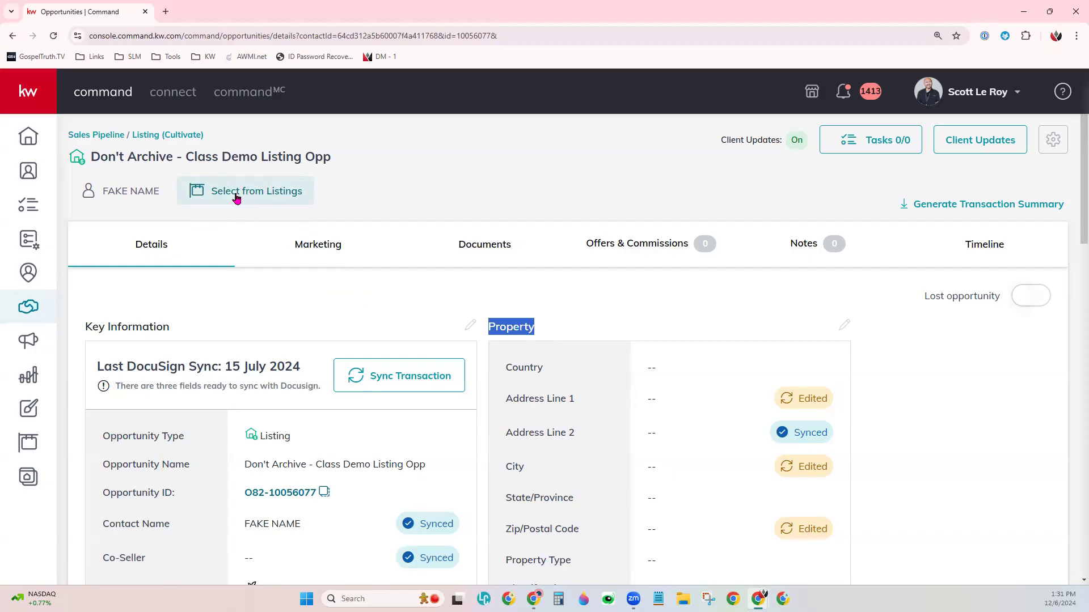
{"action": "left_click", "coordinate": [236, 198]}
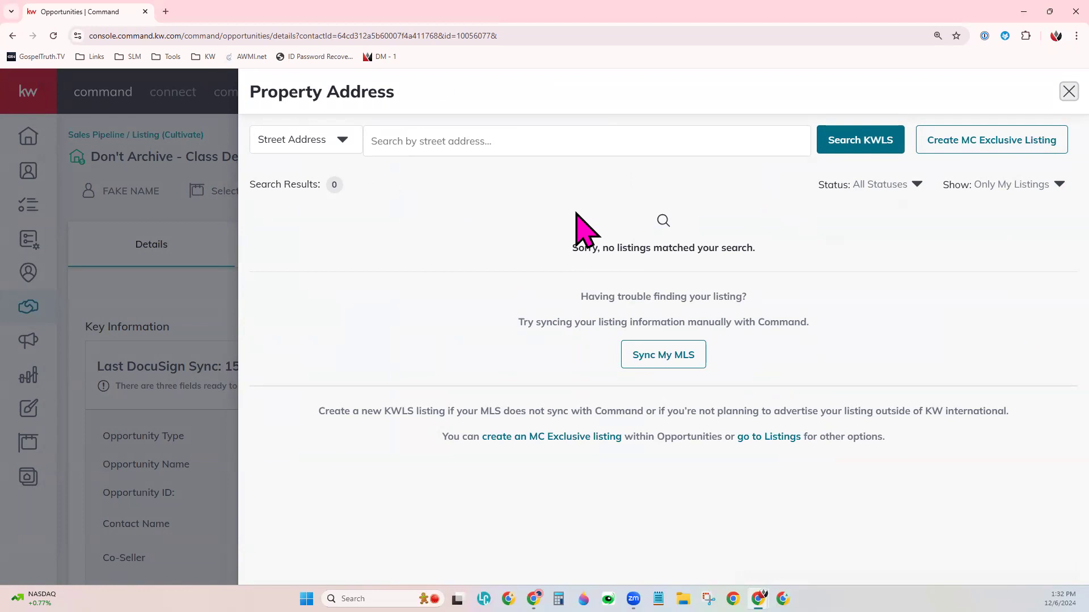
{"action": "left_click", "coordinate": [1029, 185]}
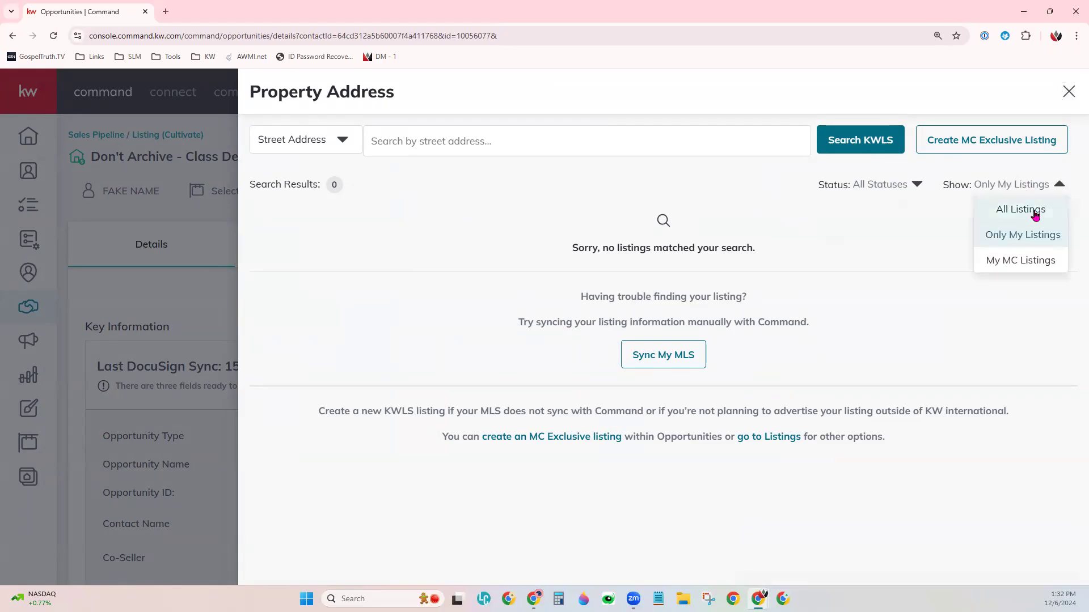
{"action": "left_click", "coordinate": [1035, 213]}
{"action": "left_click", "coordinate": [1019, 184]}
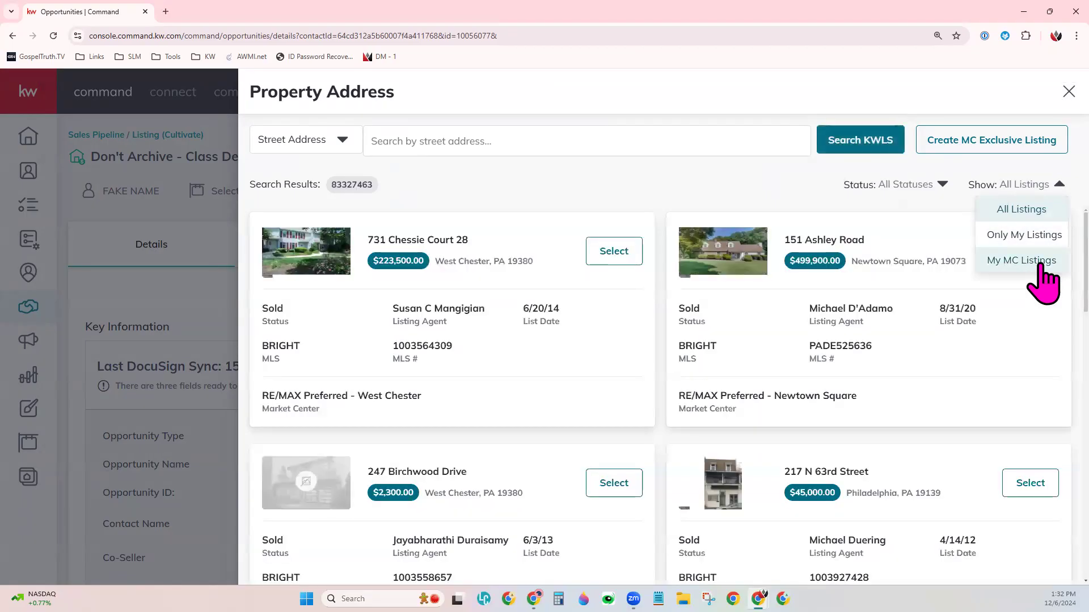
{"action": "left_click", "coordinate": [1028, 161]}
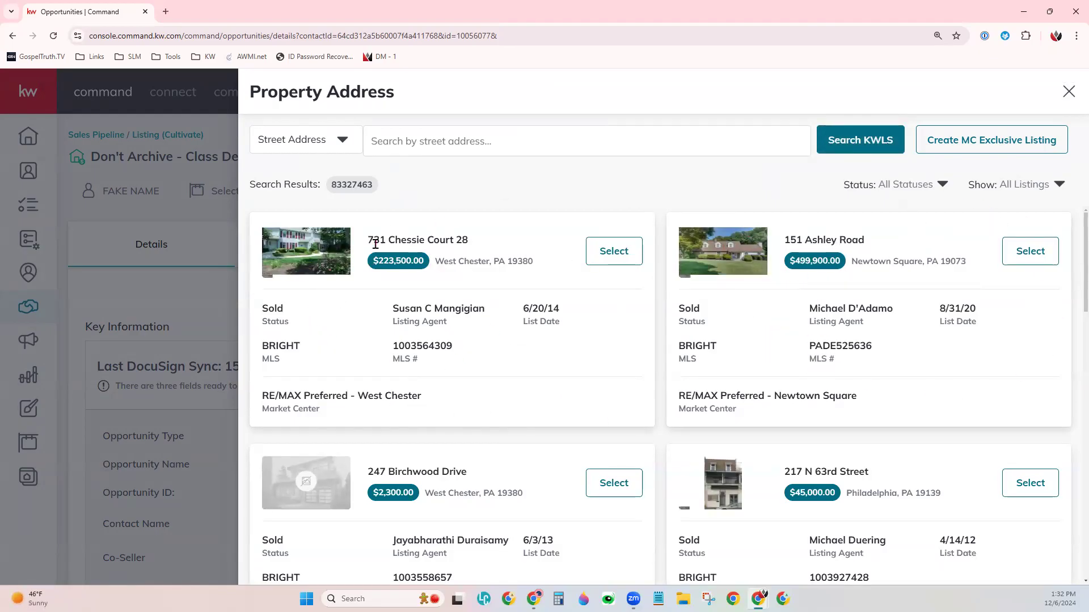
- Search KWLS by MLS Number for 43242290
{"action": "left_click", "coordinate": [347, 144]}
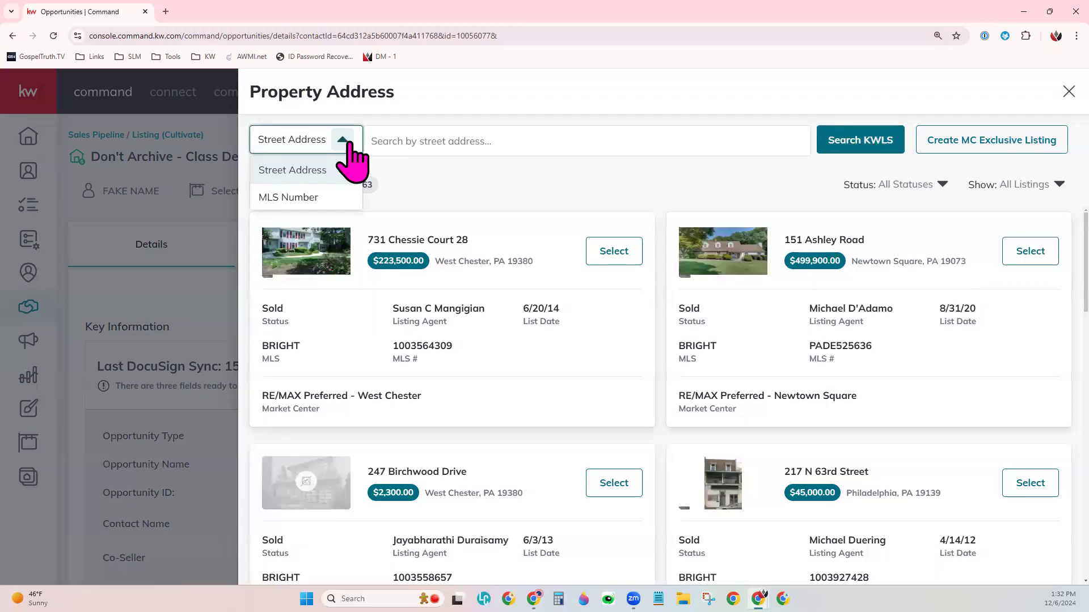
{"action": "left_click", "coordinate": [322, 198]}
{"action": "left_click", "coordinate": [416, 146]}
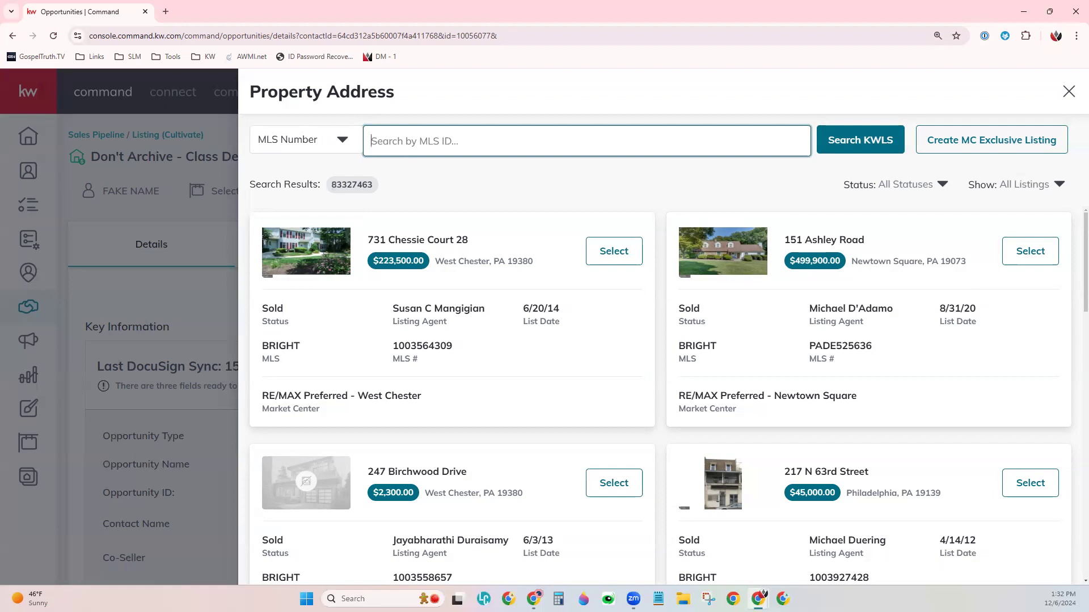
{"action": "type", "text": "43"}
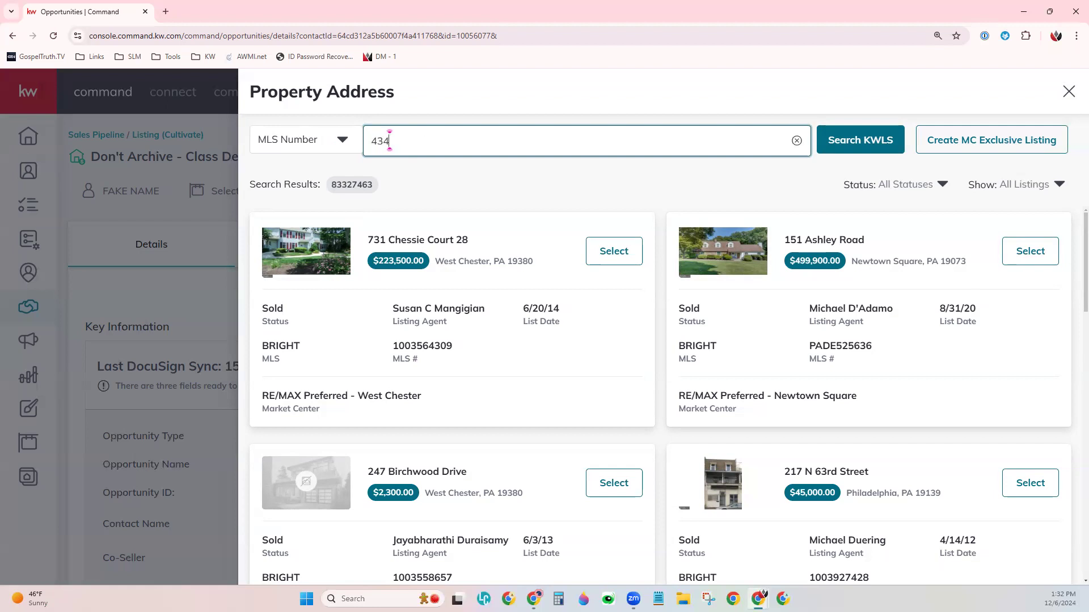
{"action": "type", "text": "242290"}
{"action": "left_click", "coordinate": [865, 140]}
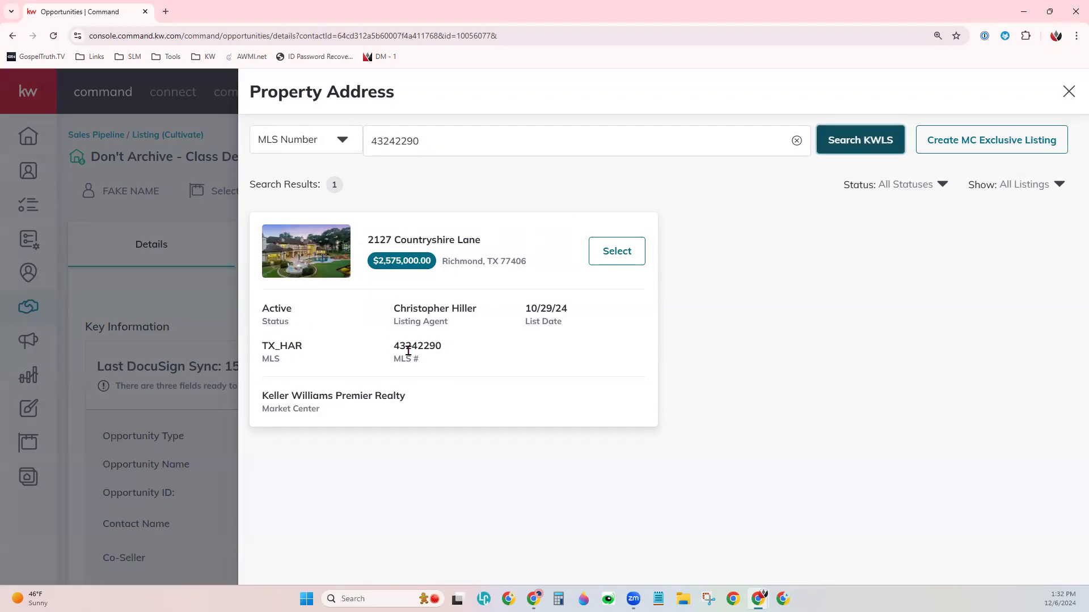
- Link the matching Richmond, TX listing to the opportunity and check the opportunity's Property details
{"action": "left_click_drag", "start_coordinate": [391, 347], "coordinate": [450, 344]}
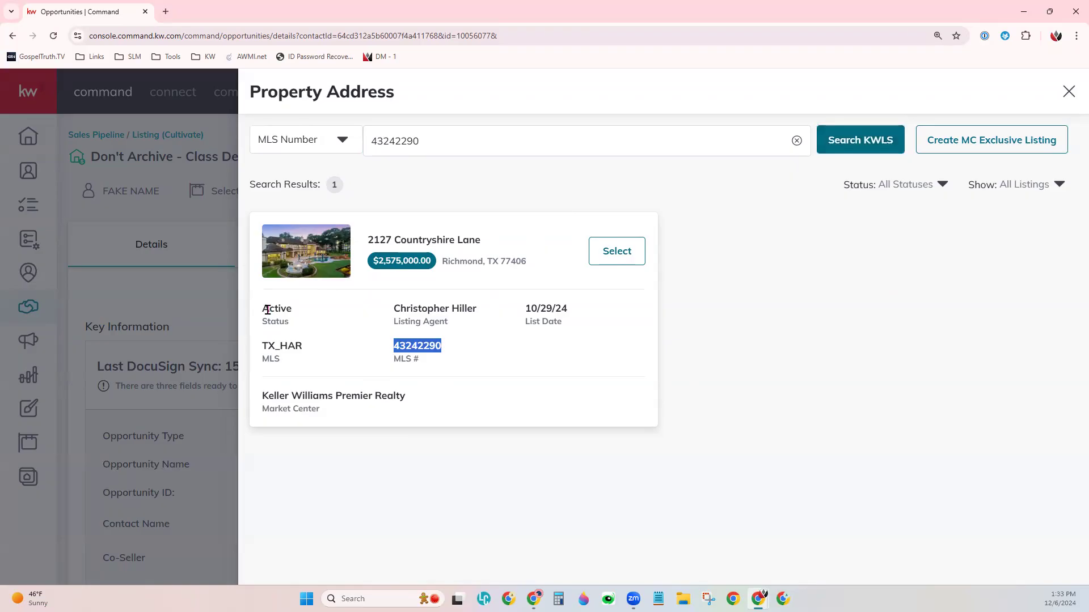
{"action": "left_click_drag", "start_coordinate": [262, 308], "coordinate": [301, 319]}
{"action": "left_click_drag", "start_coordinate": [365, 242], "coordinate": [479, 244]}
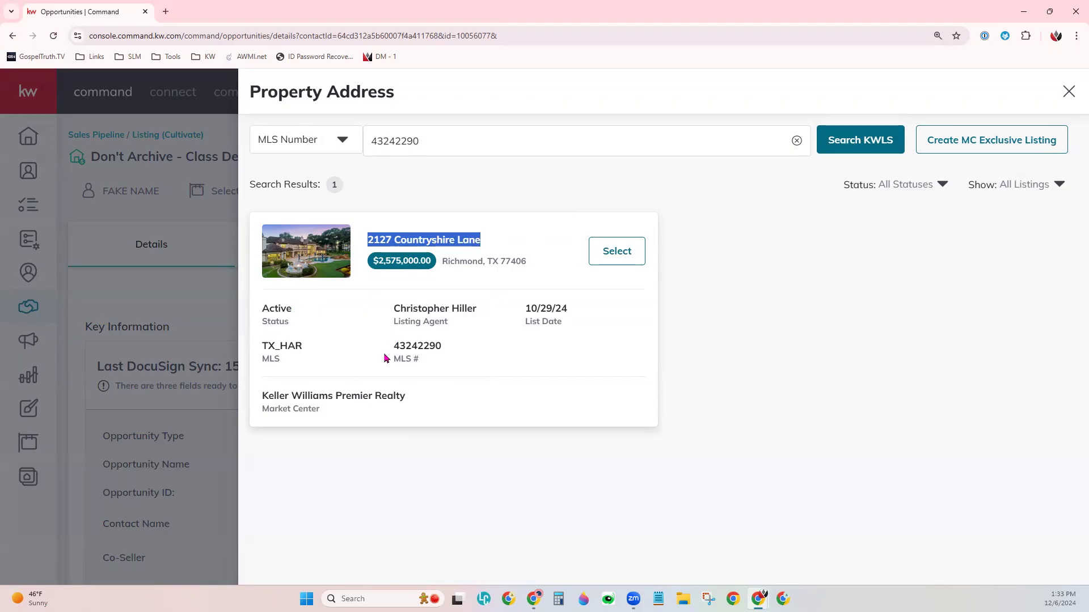
{"action": "left_click", "coordinate": [614, 257]}
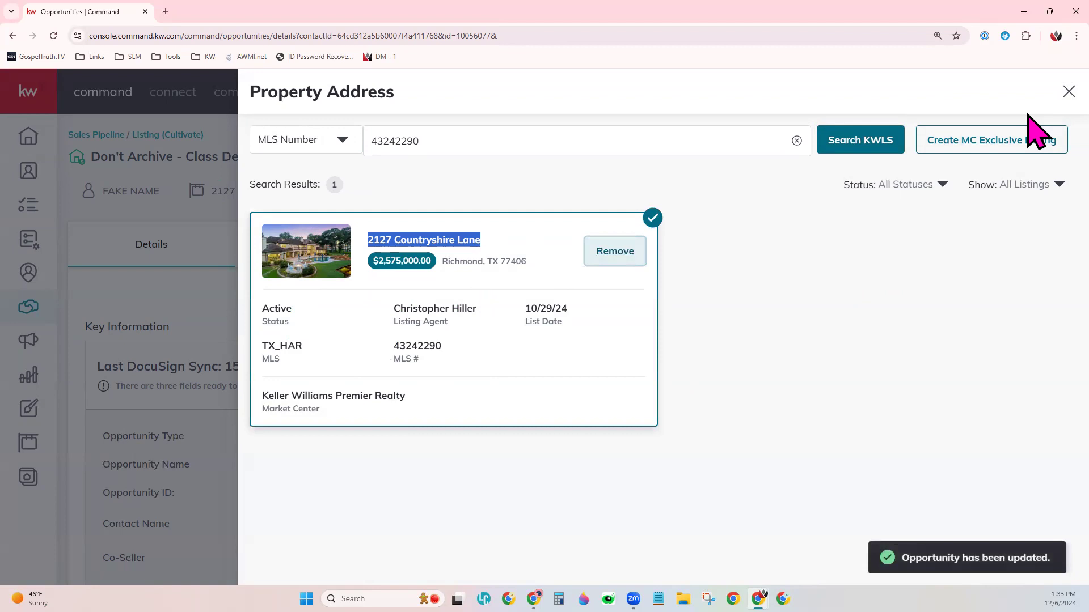
{"action": "left_click", "coordinate": [1069, 93]}
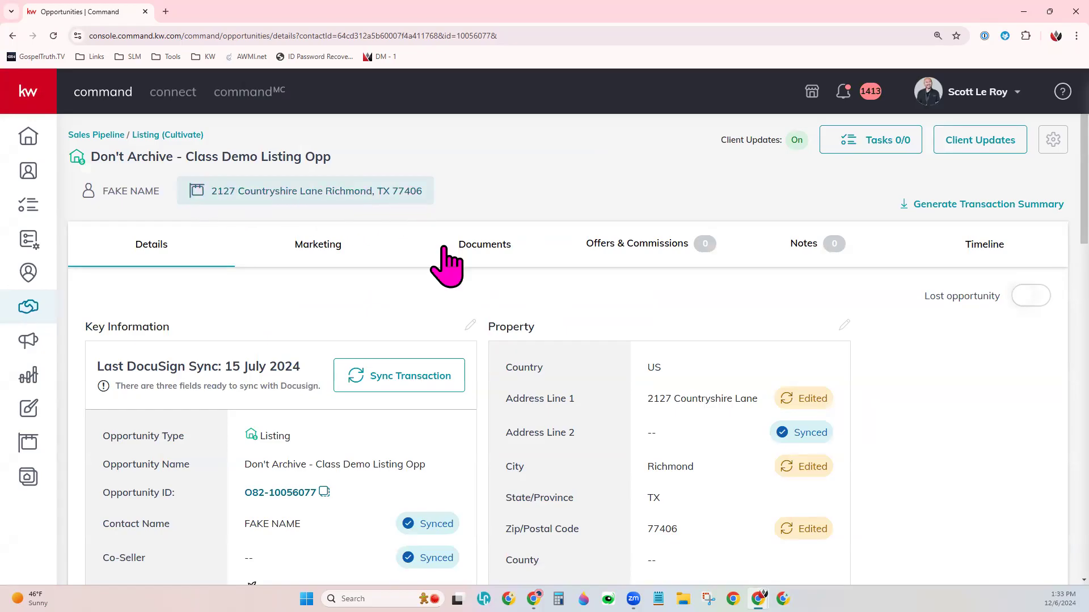
{"action": "scroll", "coordinate": [706, 386], "scroll_direction": "down", "scroll_amount": 1}
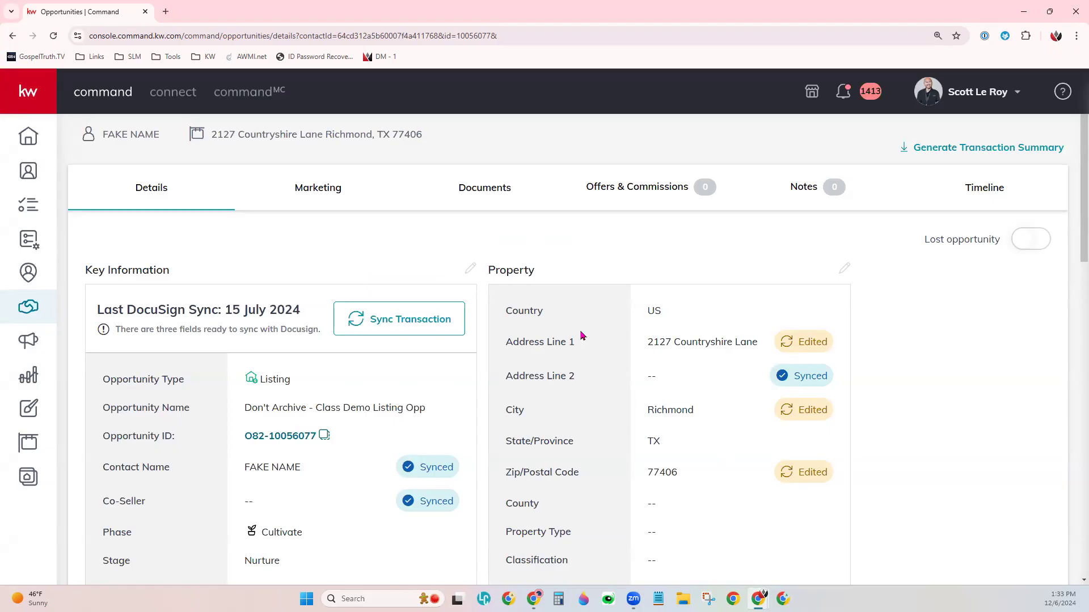
{"action": "scroll", "coordinate": [357, 284], "scroll_direction": "up", "scroll_amount": 1}
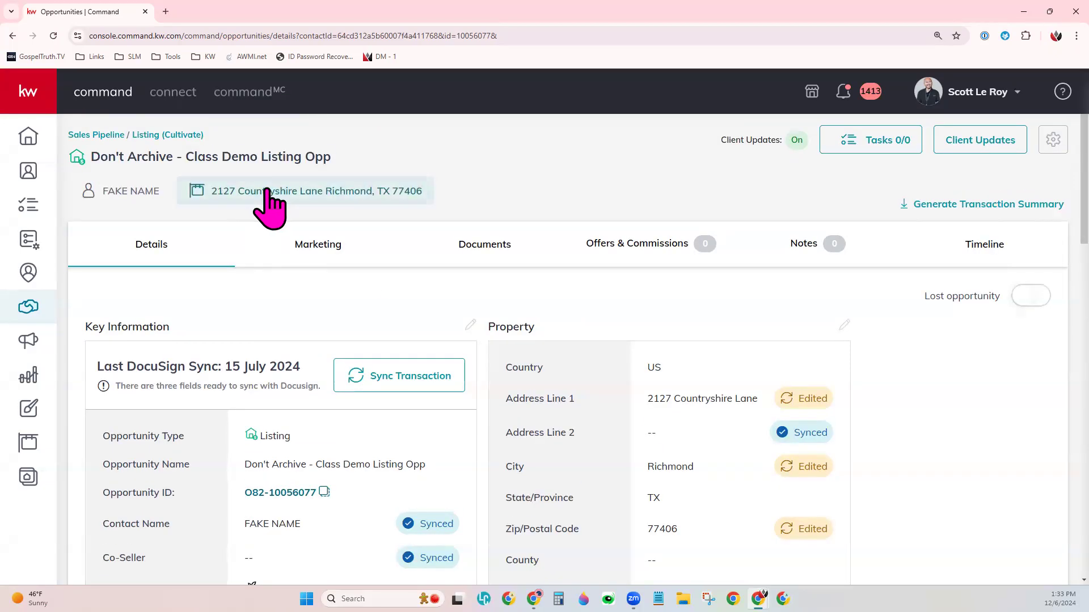
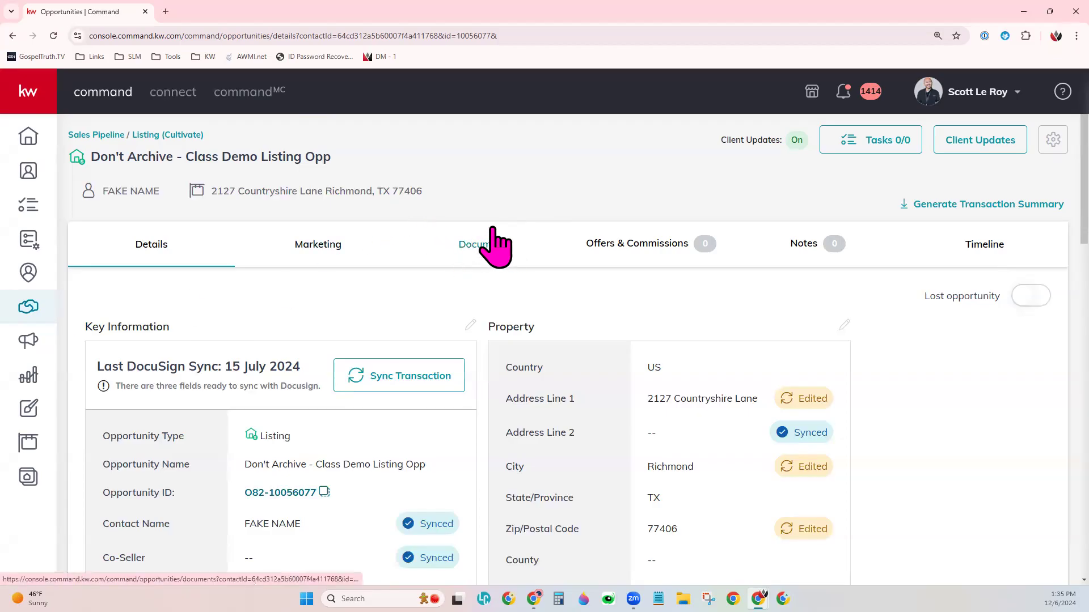
- Open the opportunity's documents and choose the Residential-Listing checklist type
{"action": "left_click", "coordinate": [475, 251]}
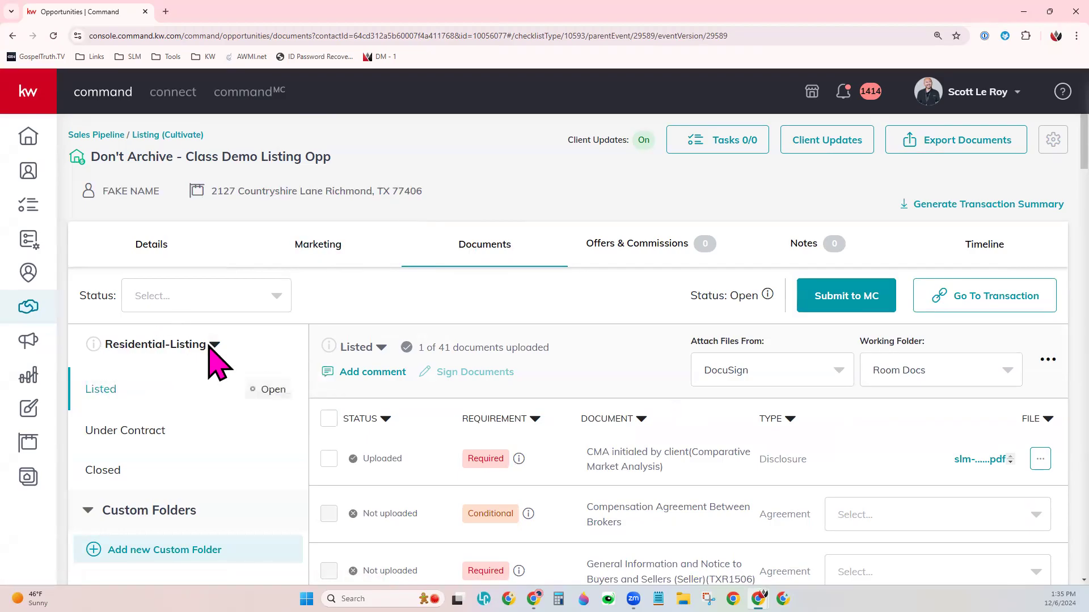
{"action": "left_click", "coordinate": [159, 345]}
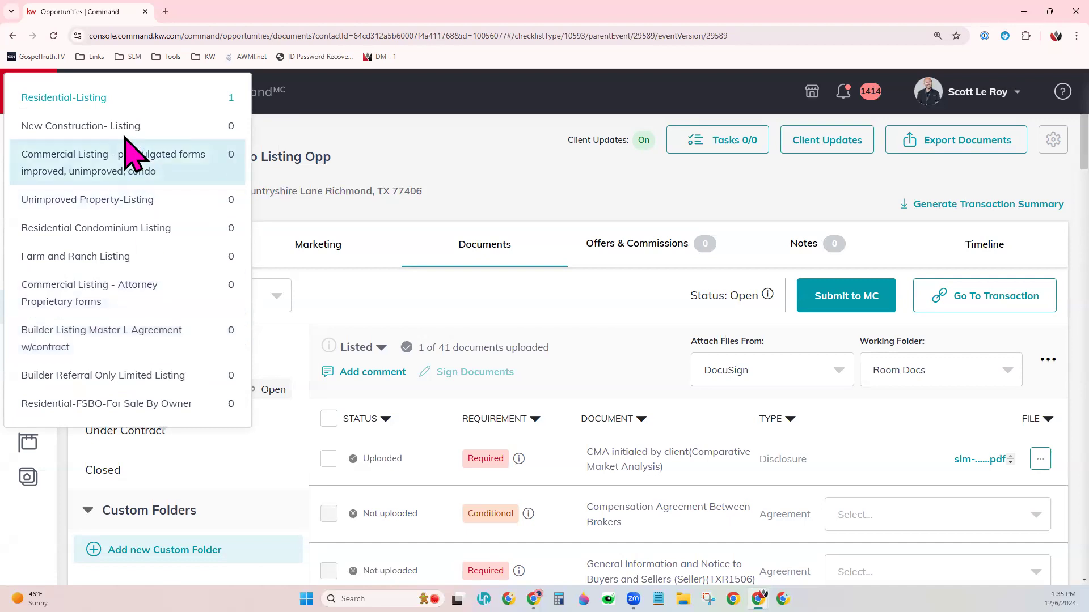
{"action": "left_click", "coordinate": [85, 99]}
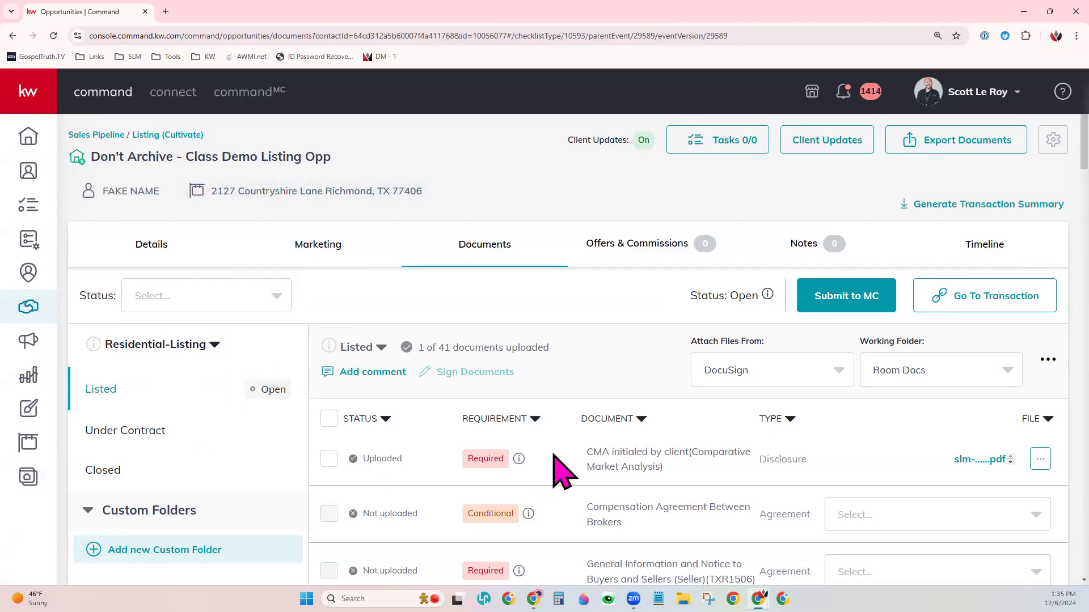
- Sort the Listed document checklist by requirement in both directions and restore its original order
{"action": "scroll", "coordinate": [555, 457], "scroll_direction": "down", "scroll_amount": 3}
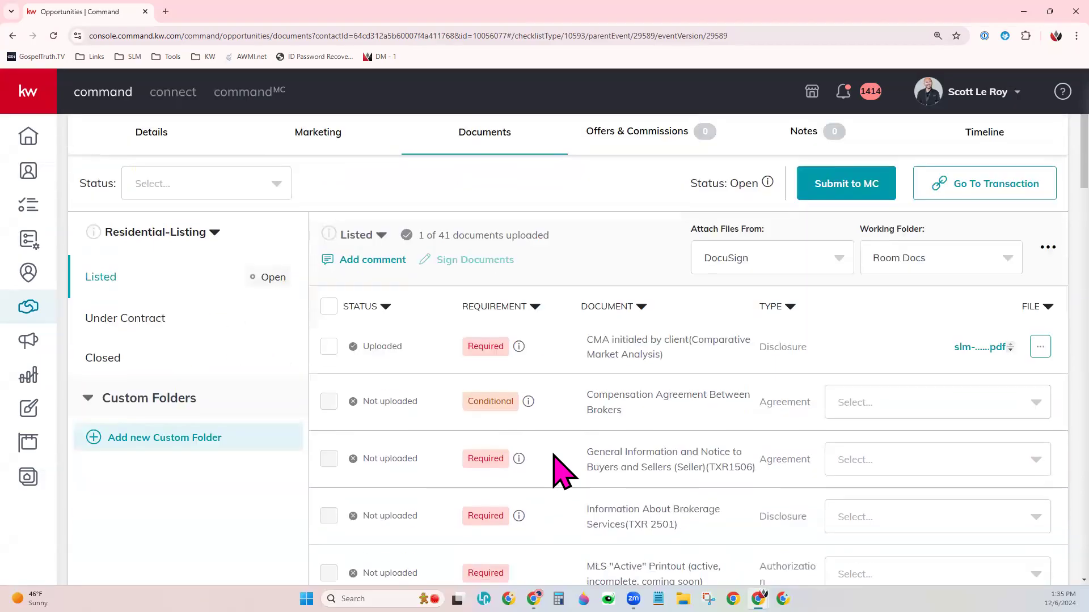
{"action": "scroll", "coordinate": [555, 457], "scroll_direction": "down", "scroll_amount": 1}
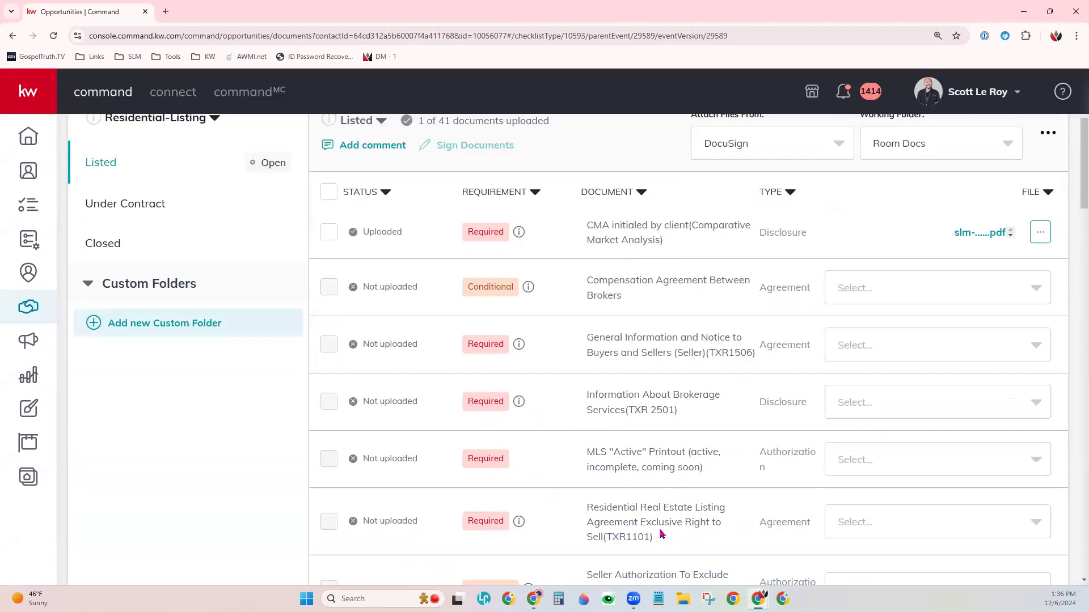
{"action": "left_click", "coordinate": [533, 193]}
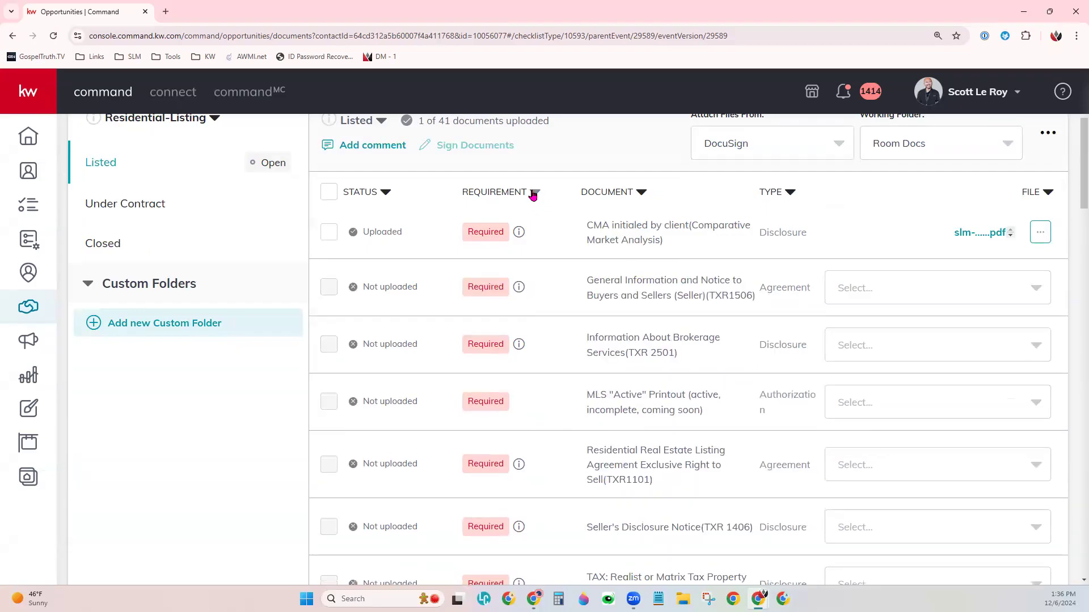
{"action": "left_click", "coordinate": [533, 193]}
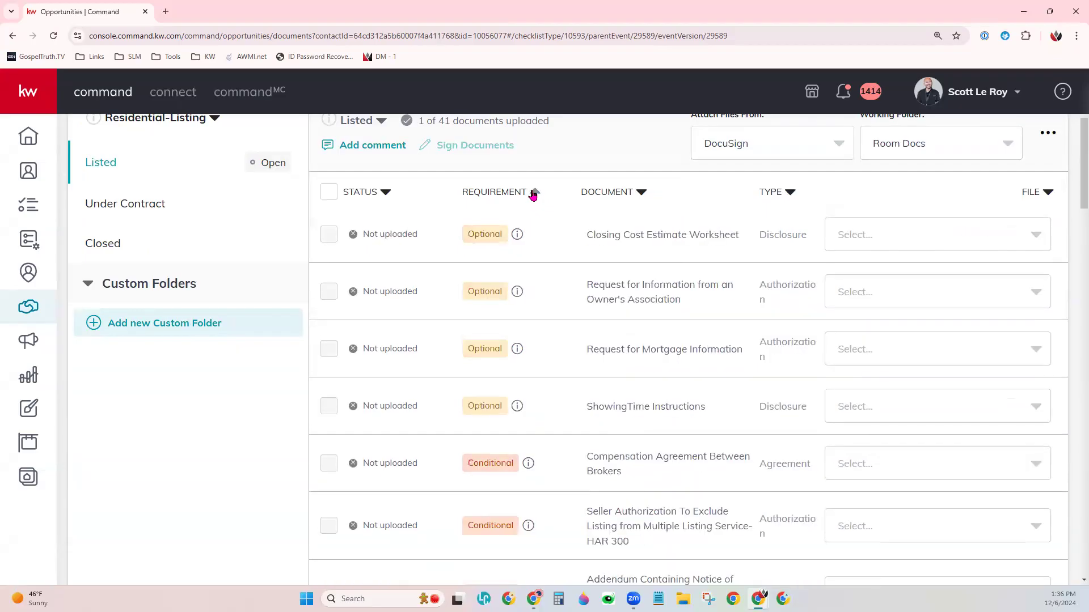
{"action": "left_click", "coordinate": [533, 193]}
{"action": "mouse_move", "coordinate": [493, 231]}
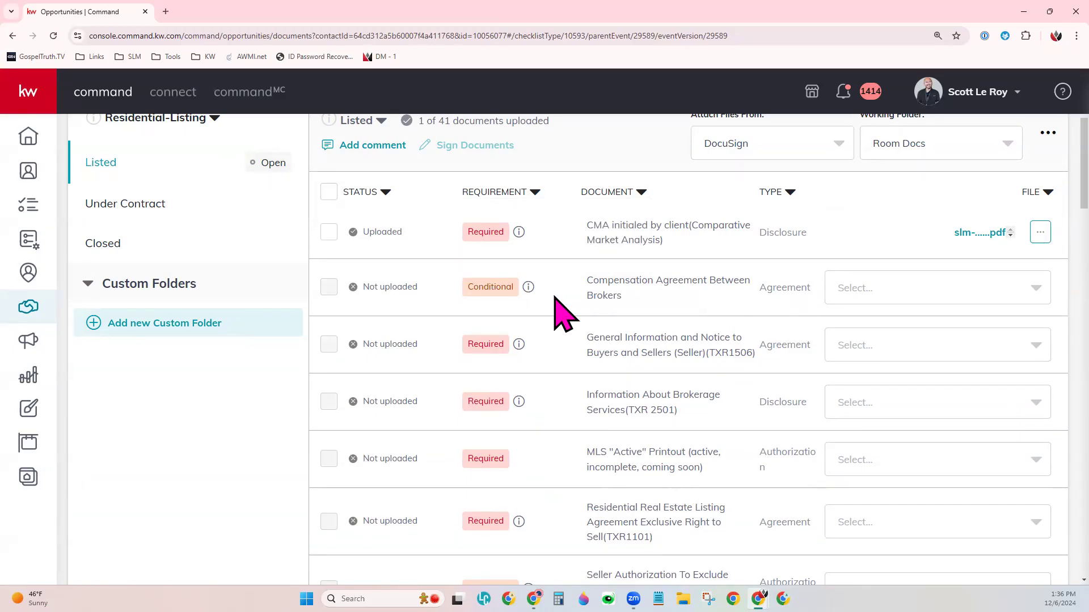
- Review the required, conditional and optional documents throughout the Listed checklist
{"action": "scroll", "coordinate": [519, 431], "scroll_direction": "down", "scroll_amount": 7}
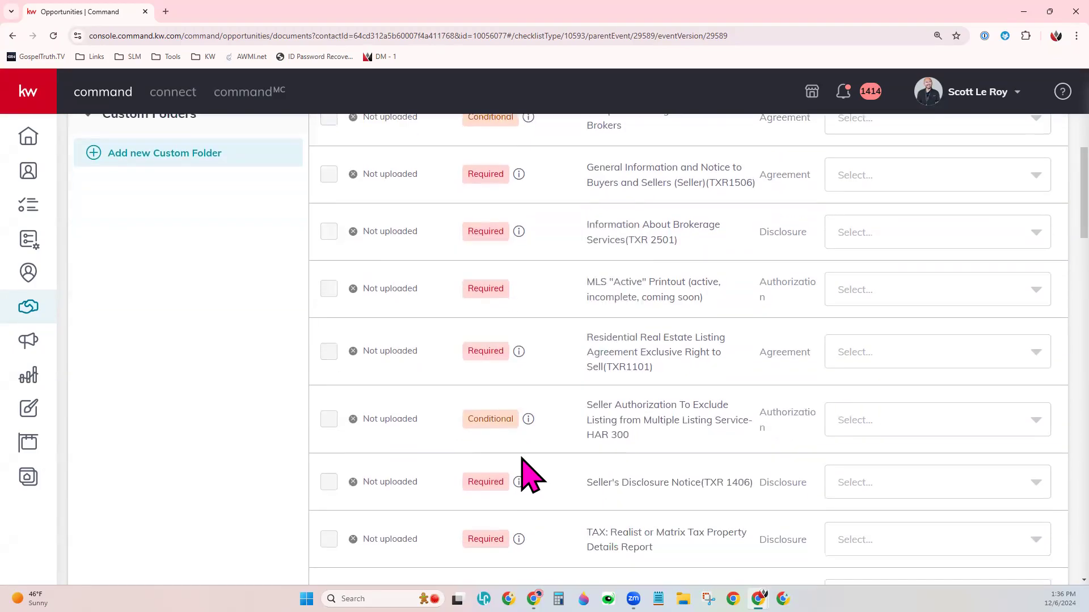
{"action": "scroll", "coordinate": [526, 478], "scroll_direction": "down", "scroll_amount": 10}
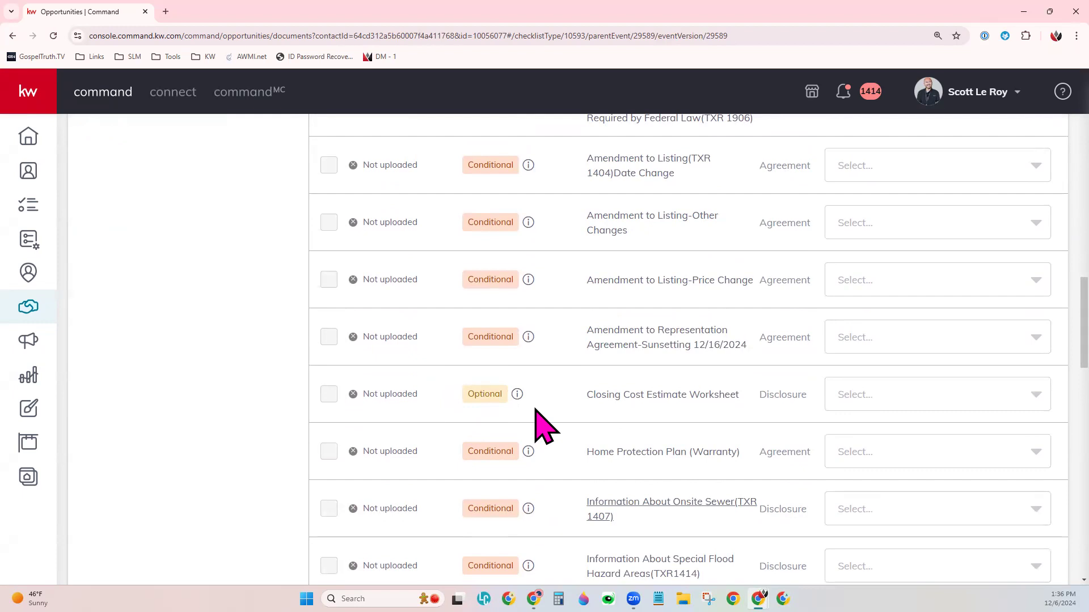
{"action": "scroll", "coordinate": [542, 426], "scroll_direction": "up", "scroll_amount": 12}
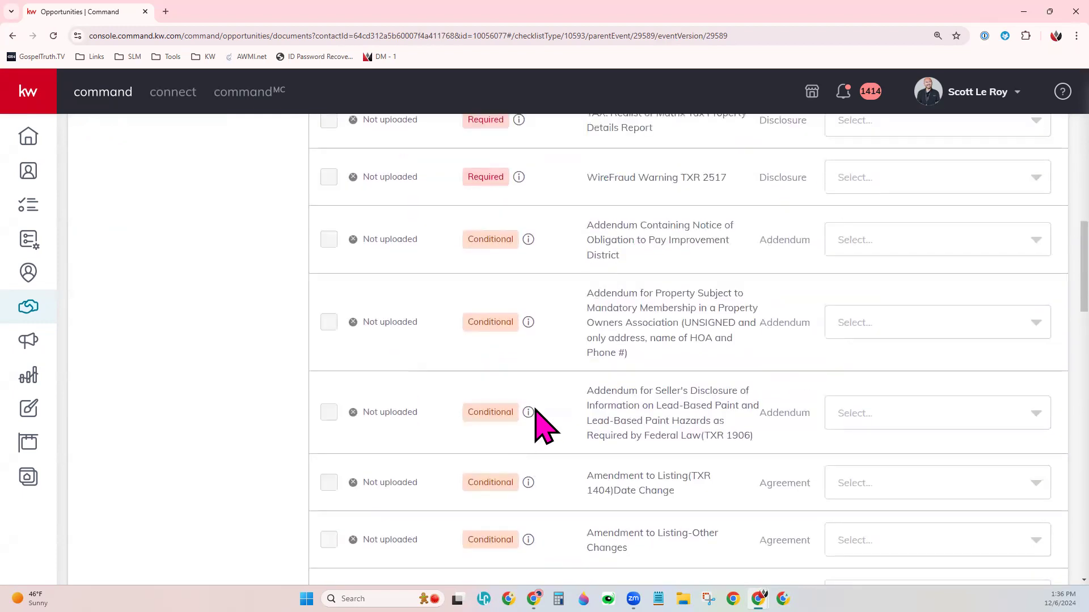
{"action": "scroll", "coordinate": [542, 426], "scroll_direction": "up", "scroll_amount": 10}
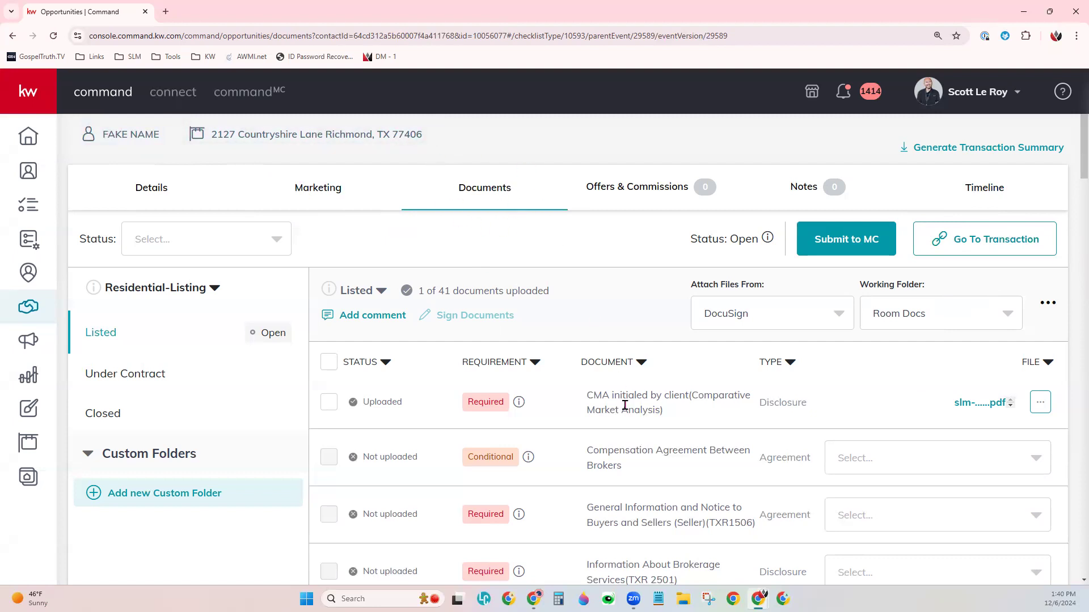
- Check which DocuSign files can be attached to the Compensation Agreement Between Brokers document
{"action": "scroll", "coordinate": [691, 413], "scroll_direction": "down", "scroll_amount": 3}
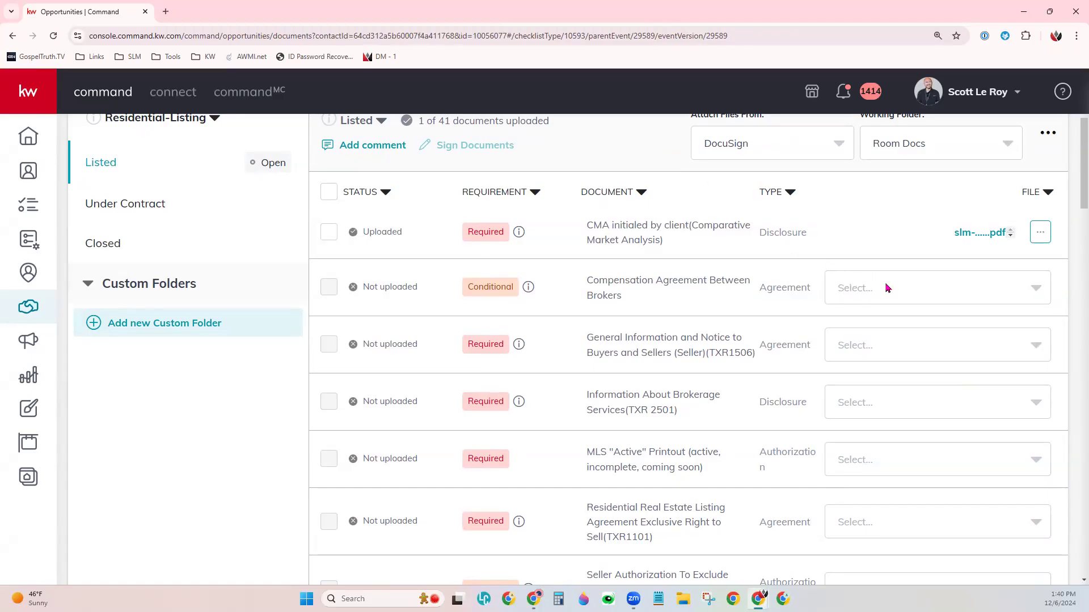
{"action": "left_click", "coordinate": [993, 297]}
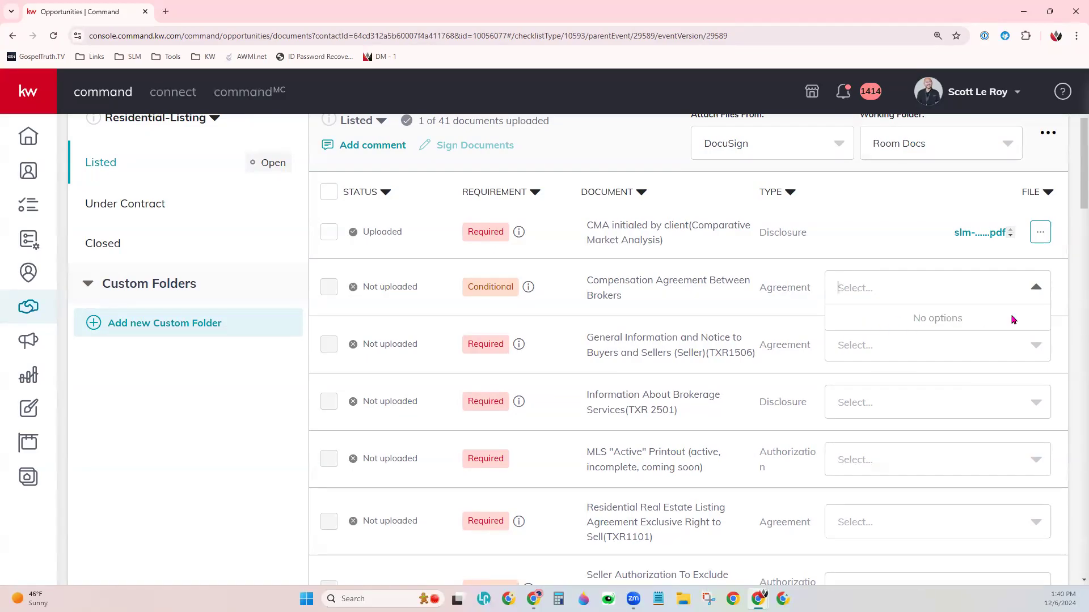
{"action": "left_click", "coordinate": [858, 222]}
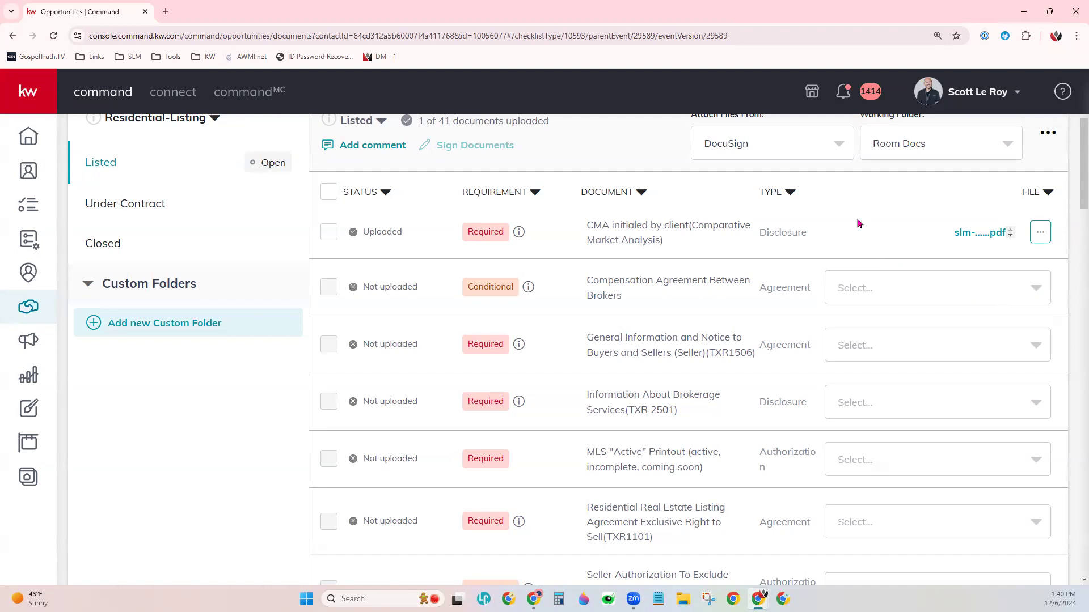
- Set the source for attaching checklist files to My Computer (Manual) and look over the documents' upload areas
{"action": "scroll", "coordinate": [845, 262], "scroll_direction": "up", "scroll_amount": 2}
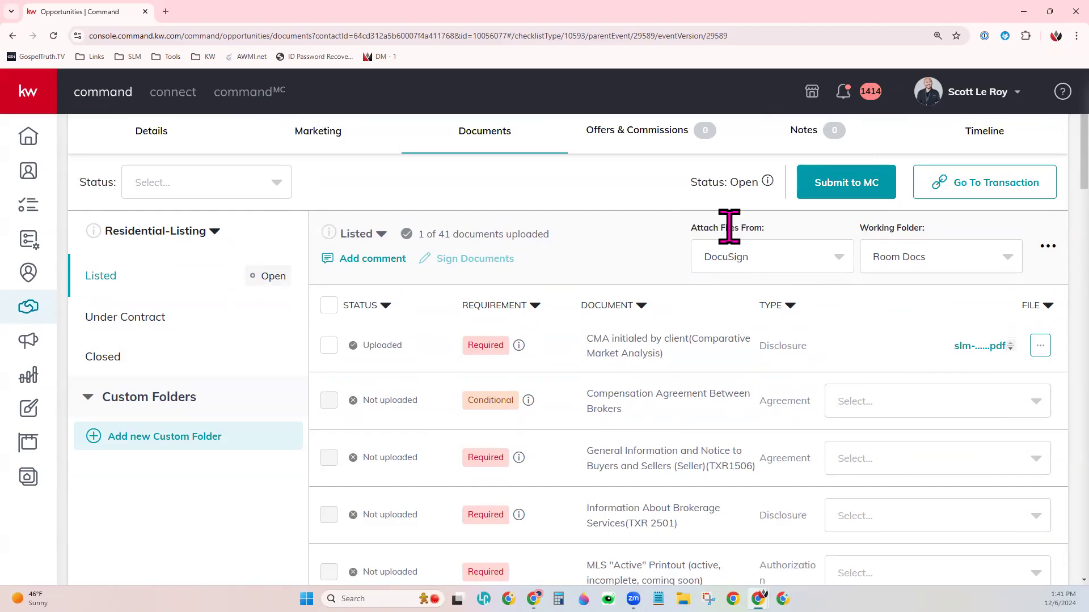
{"action": "left_click", "coordinate": [747, 265]}
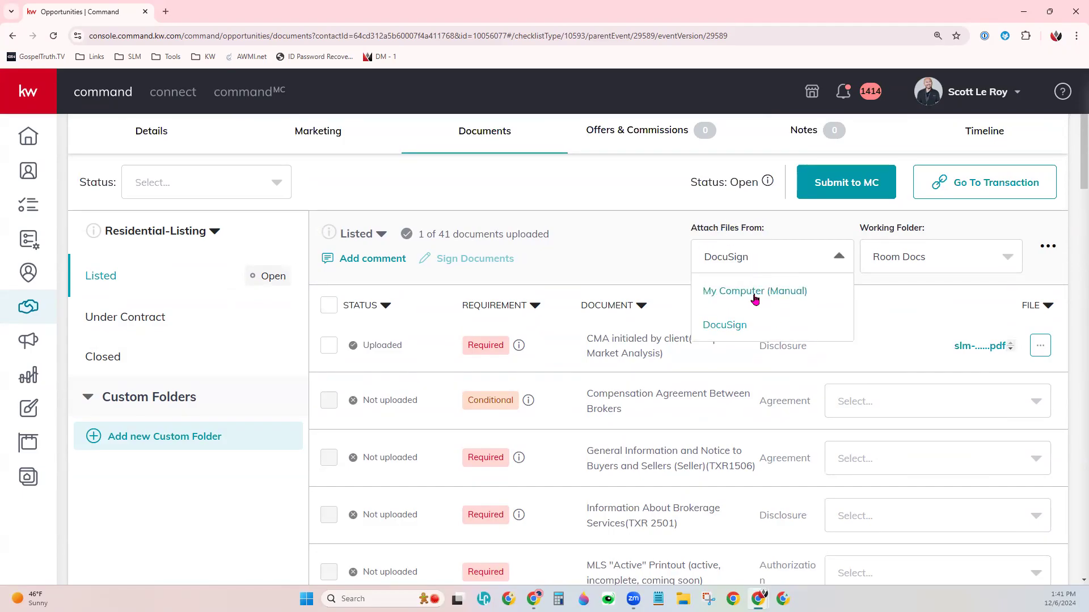
{"action": "left_click", "coordinate": [755, 292]}
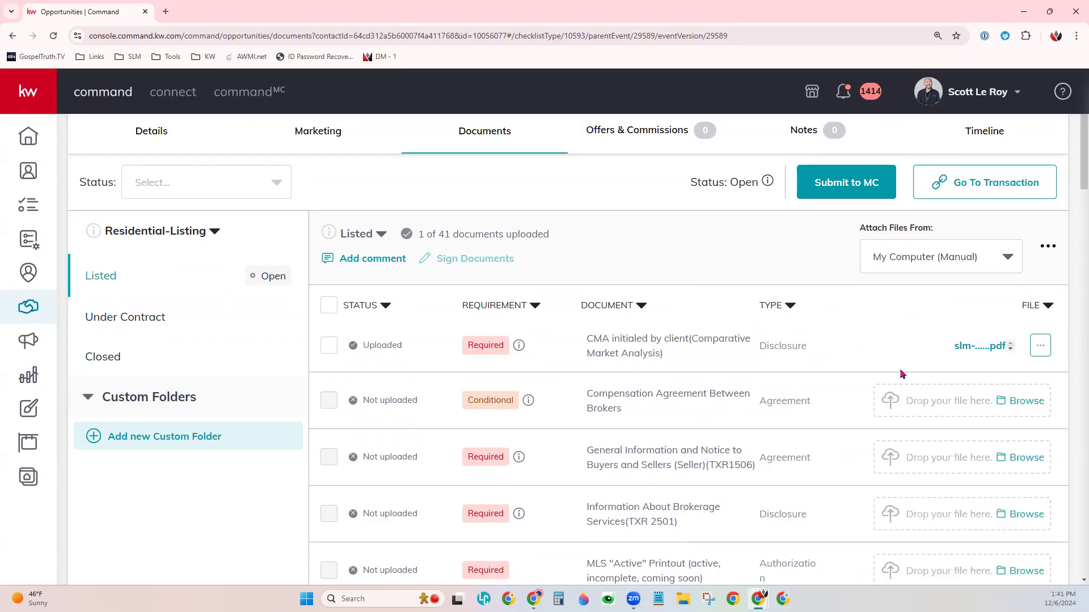
{"action": "scroll", "coordinate": [972, 396], "scroll_direction": "down", "scroll_amount": 2}
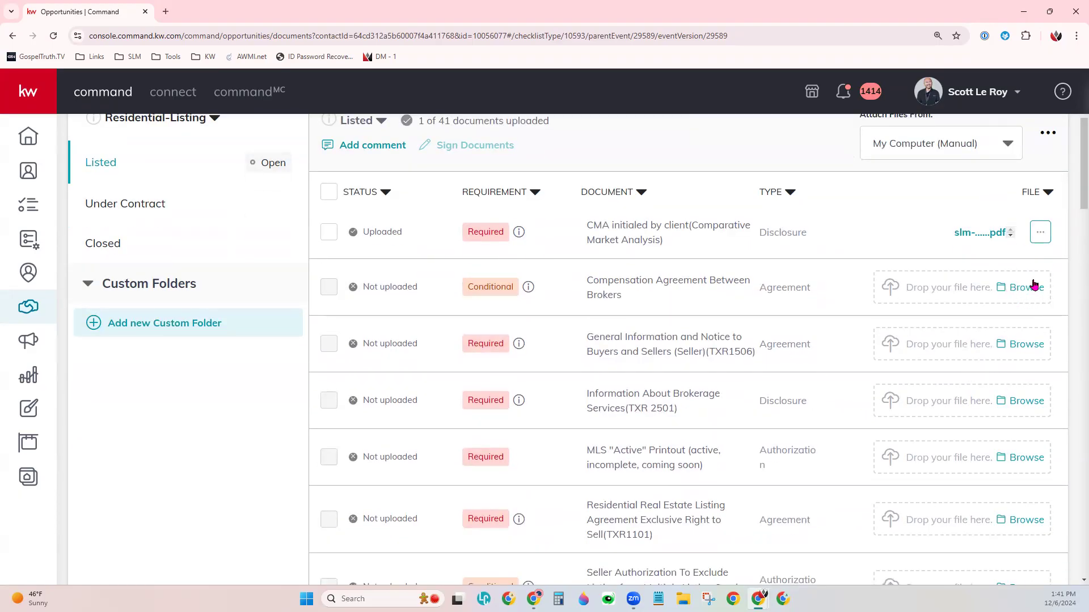
- Upload the SLM Will Do It For You file from the Downloads folder to the Compensation Agreement Between Brokers document
{"action": "left_click", "coordinate": [1025, 288]}
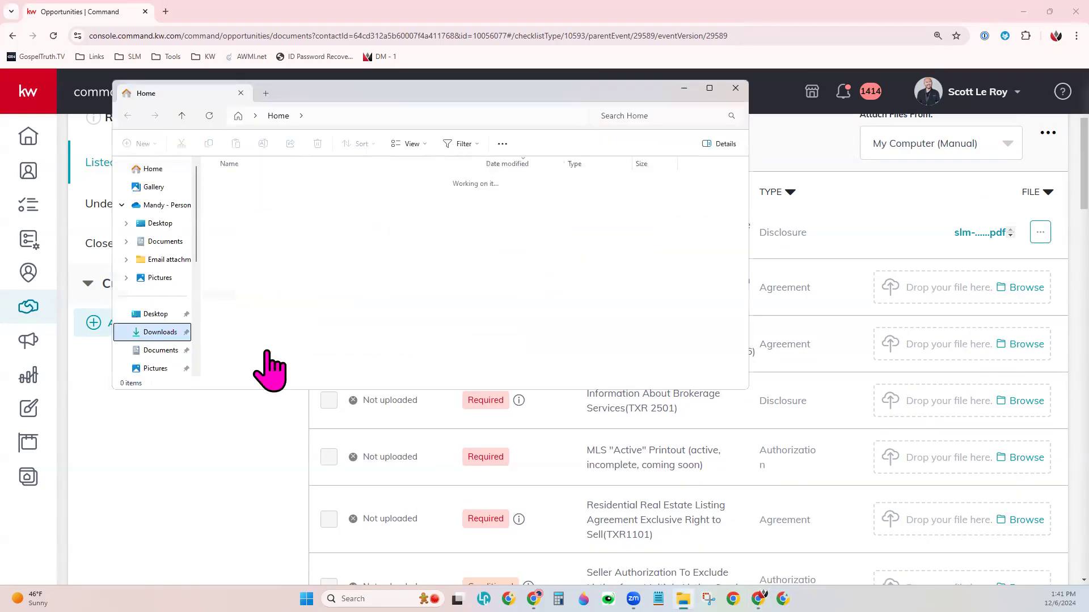
{"action": "scroll", "coordinate": [352, 283], "scroll_direction": "down", "scroll_amount": 1}
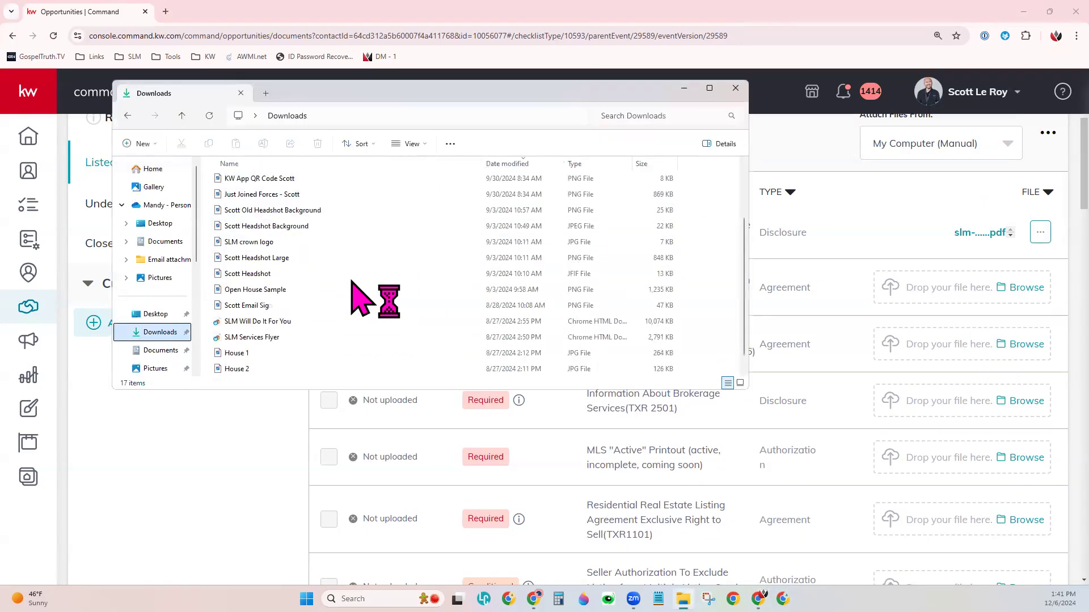
{"action": "left_click_drag", "start_coordinate": [267, 322], "coordinate": [949, 299]}
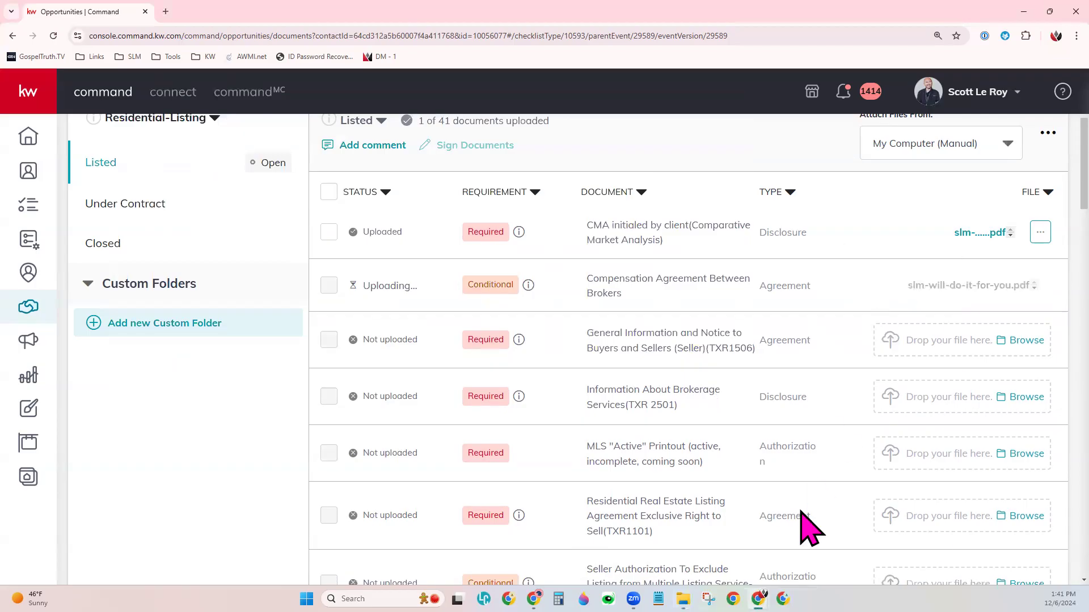
{"action": "scroll", "coordinate": [800, 509], "scroll_direction": "up", "scroll_amount": 2}
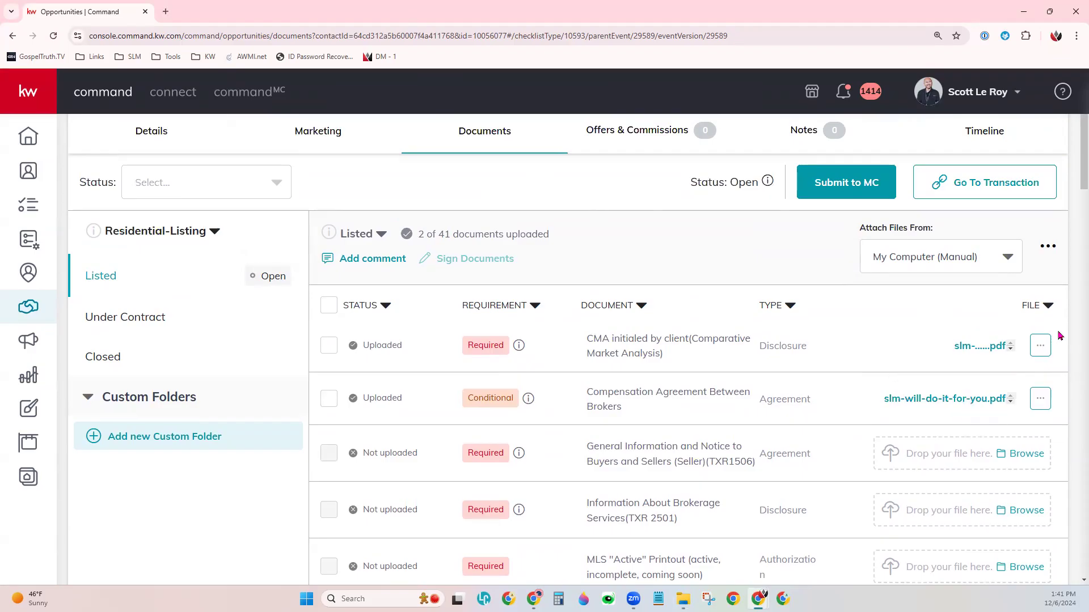
- Check the actions available for the uploaded Compensation Agreement file and set the source for attaching files to DocuSign
{"action": "left_click", "coordinate": [1040, 399]}
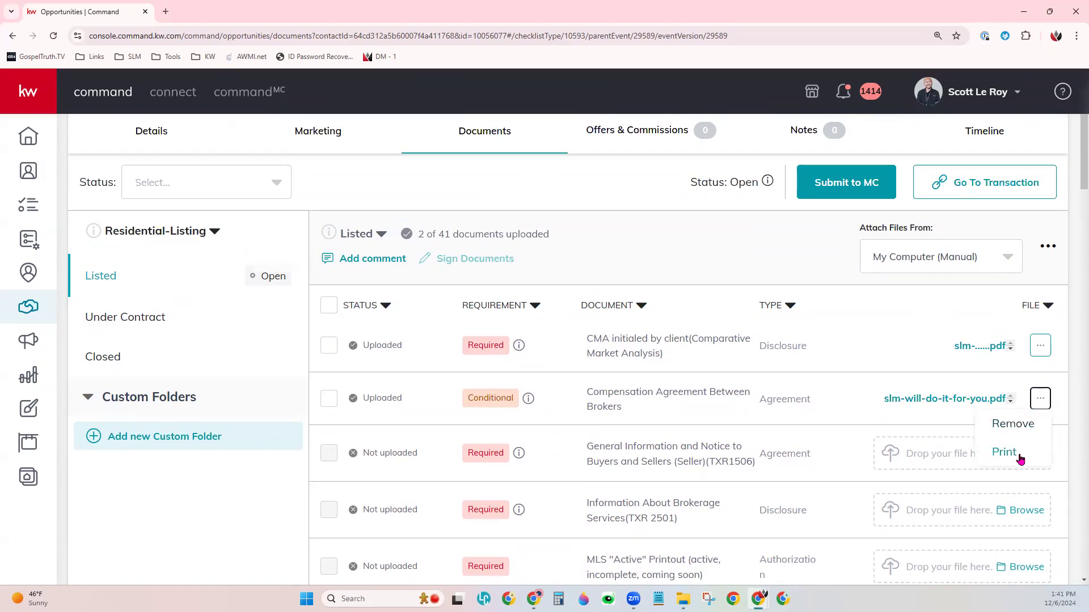
{"action": "left_click", "coordinate": [709, 271]}
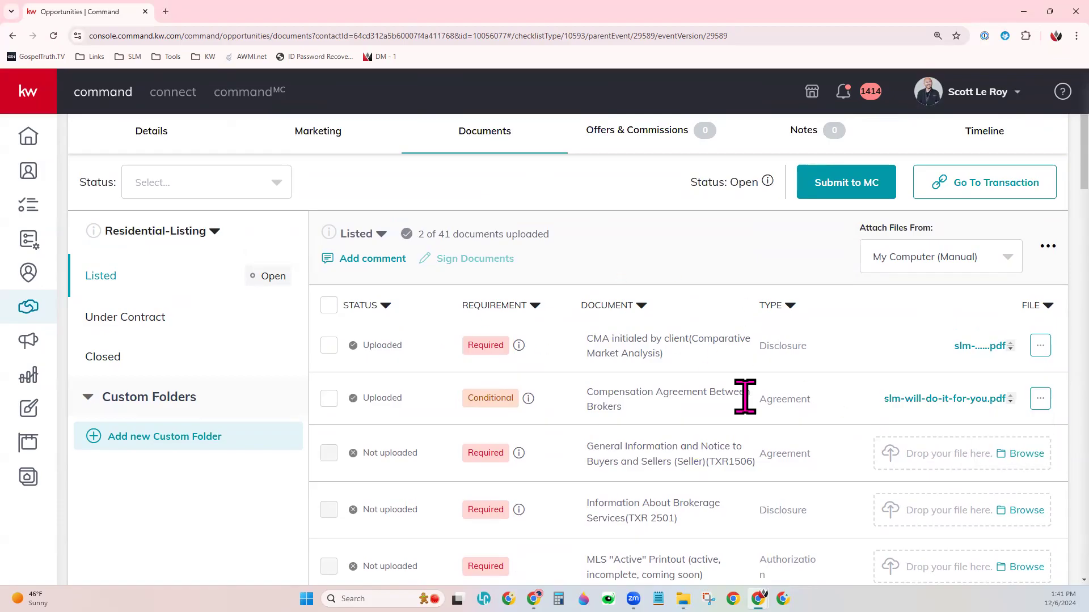
{"action": "left_click", "coordinate": [951, 258]}
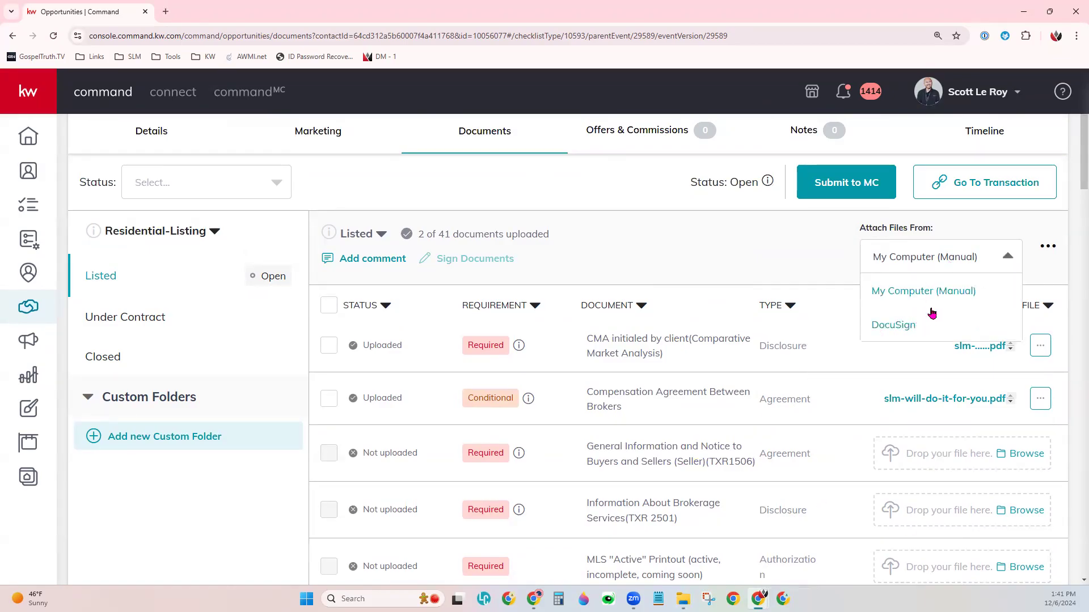
{"action": "left_click", "coordinate": [896, 325]}
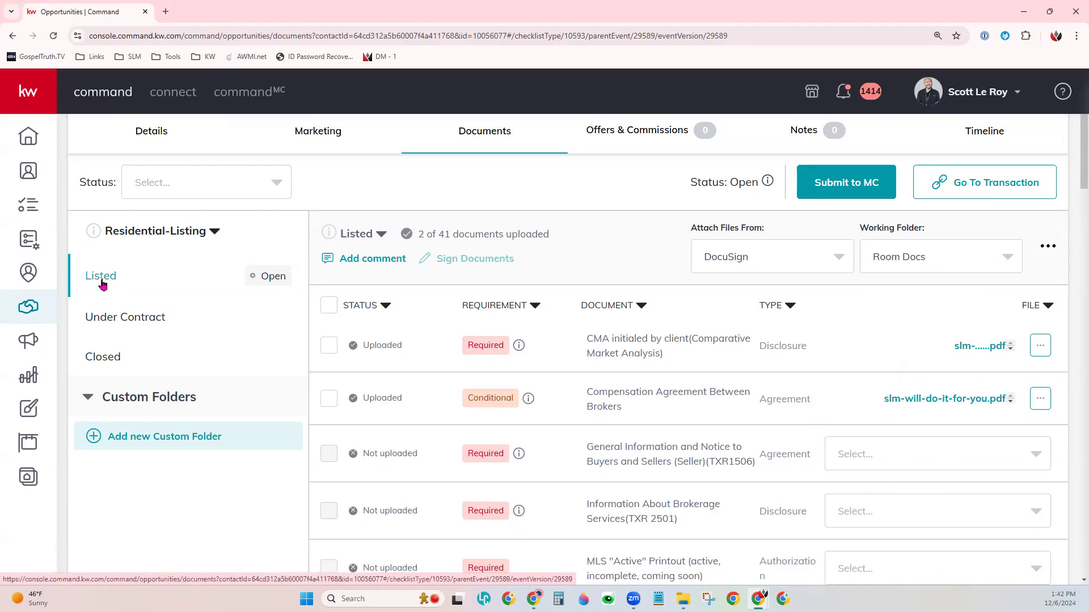
- Review the Under Contract and Closed document checklists and return to the Listed checklist
{"action": "left_click", "coordinate": [120, 322]}
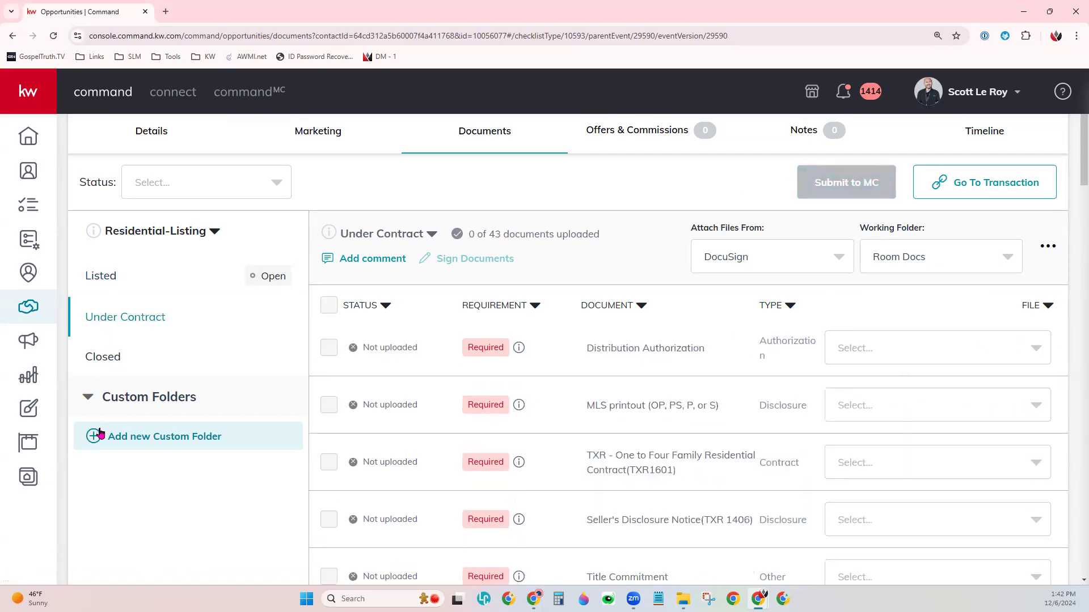
{"action": "left_click", "coordinate": [107, 363]}
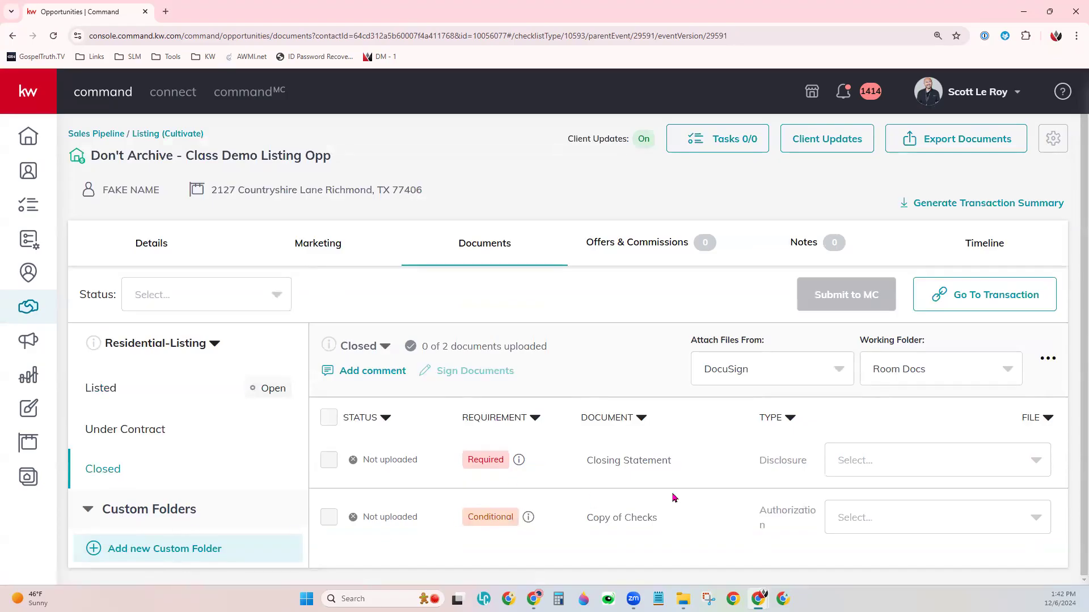
{"action": "left_click", "coordinate": [132, 437]}
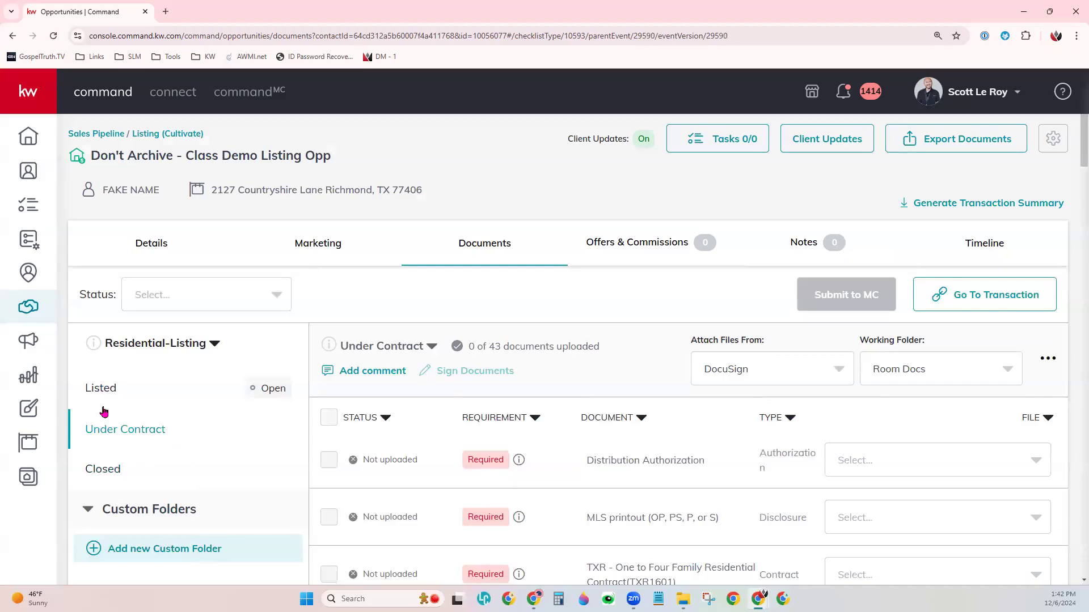
{"action": "left_click", "coordinate": [108, 390]}
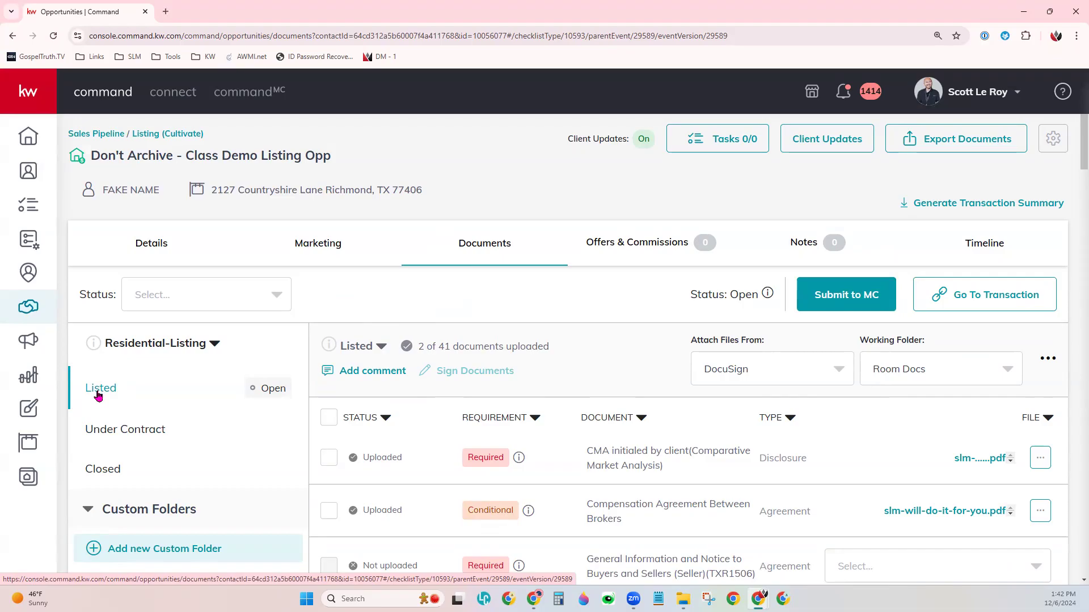
{"action": "scroll", "coordinate": [677, 478], "scroll_direction": "down", "scroll_amount": 1}
{"action": "scroll", "coordinate": [677, 478], "scroll_direction": "down", "scroll_amount": 1}
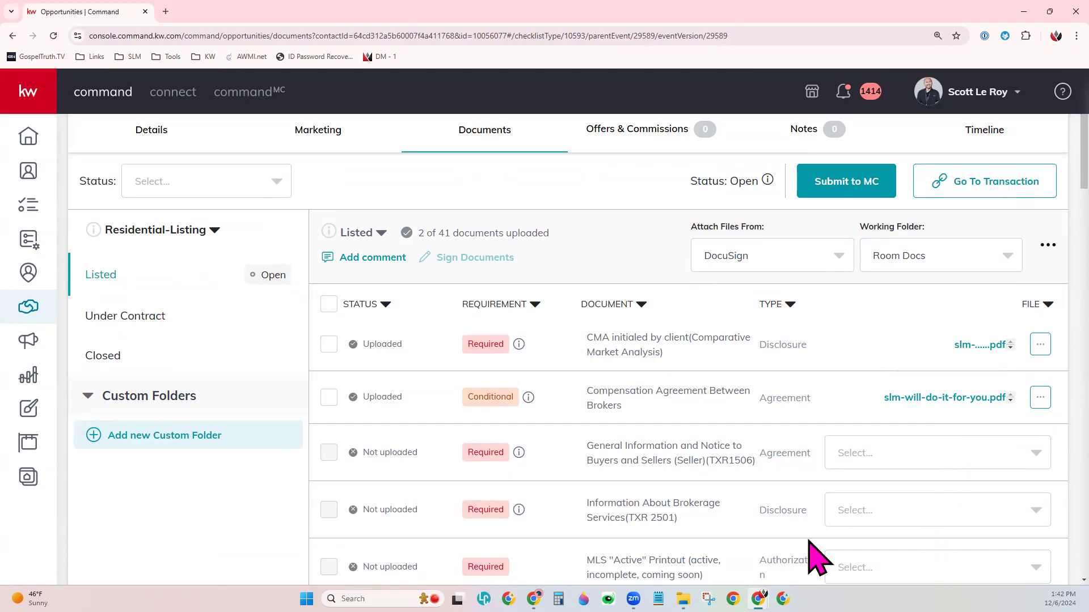
- Look over the unread Command notifications and close them
{"action": "scroll", "coordinate": [783, 511], "scroll_direction": "up", "scroll_amount": 2}
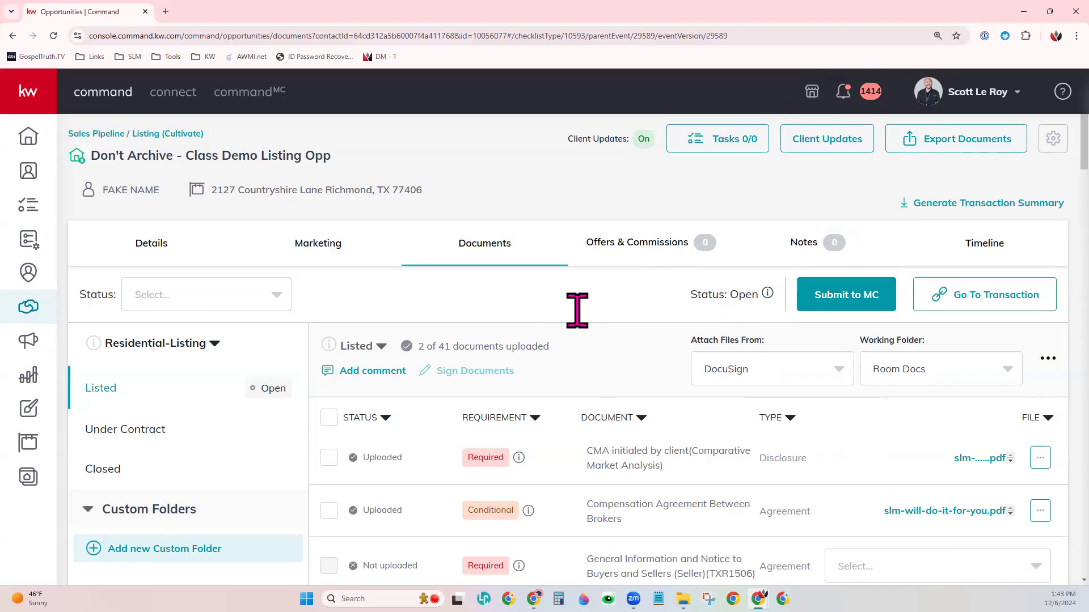
{"action": "left_click", "coordinate": [843, 92]}
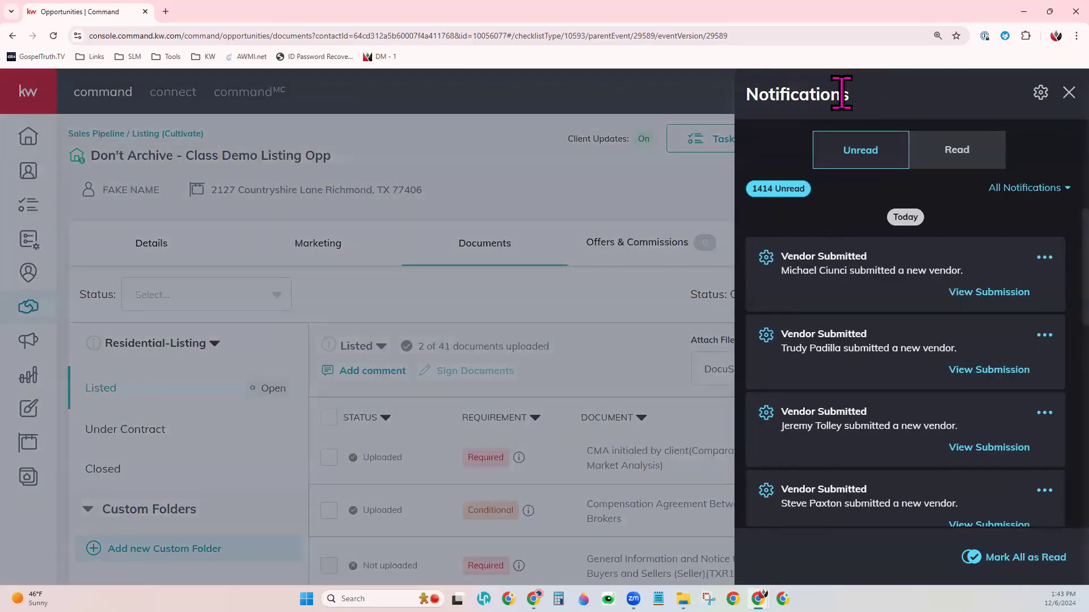
{"action": "left_click", "coordinate": [495, 198]}
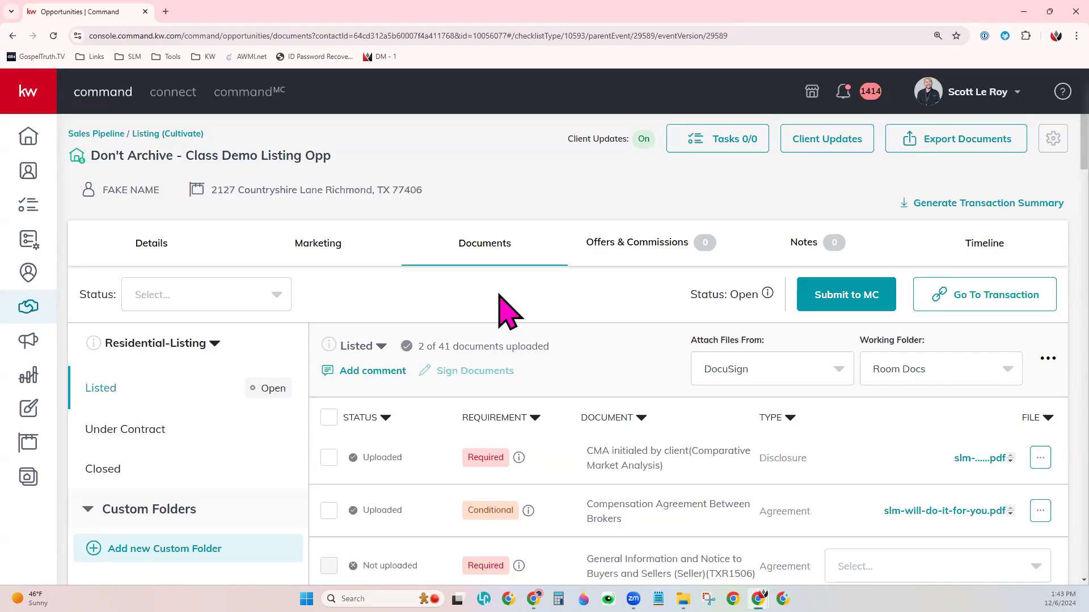
- Start a new offer for the listing opportunity and name it First Offer
{"action": "left_click", "coordinate": [647, 242]}
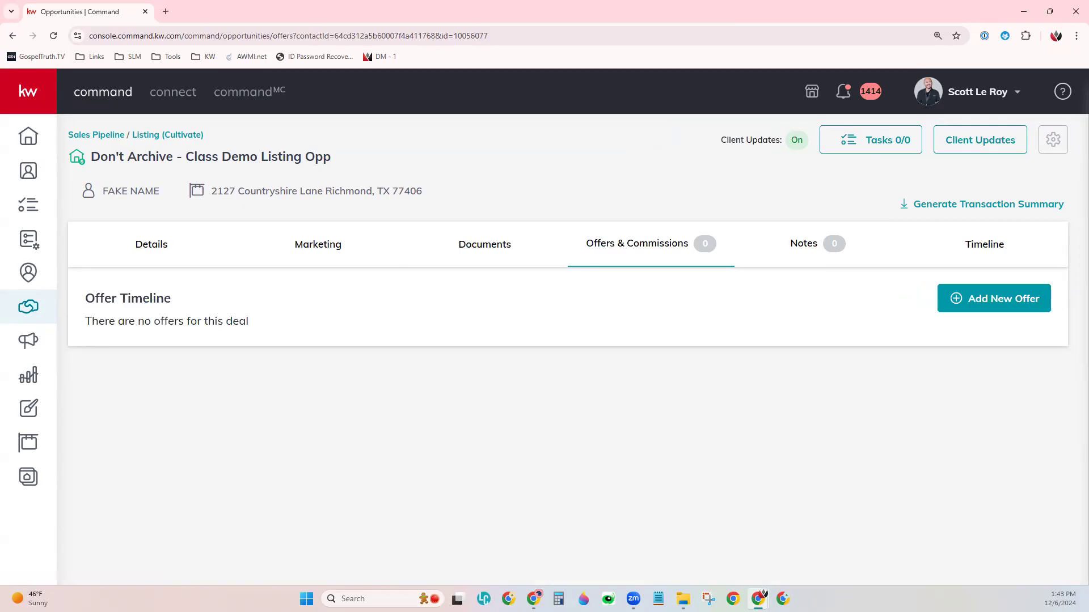
{"action": "left_click", "coordinate": [1009, 299]}
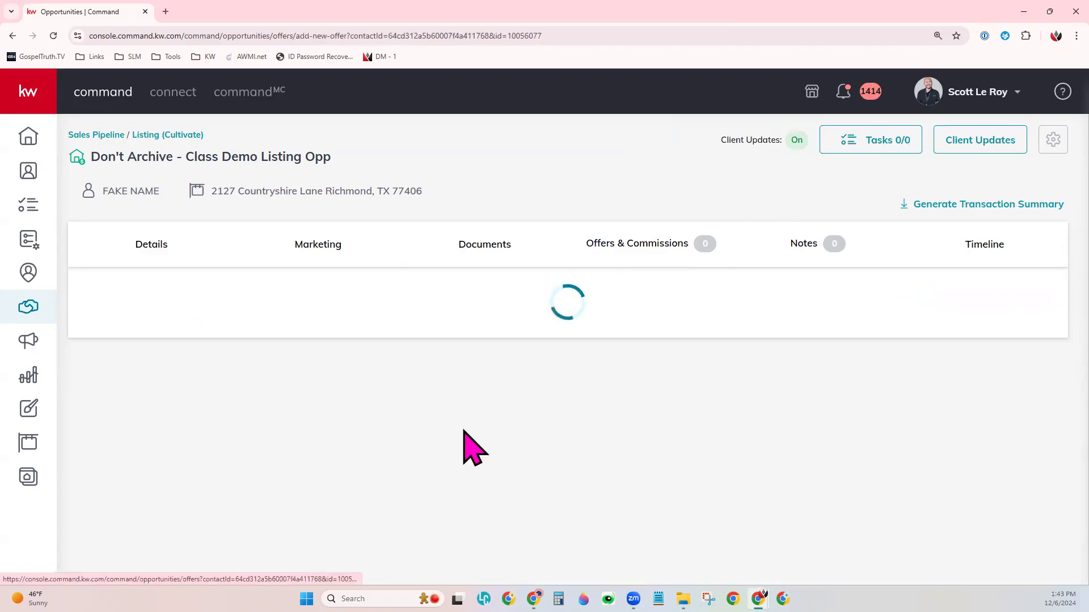
{"action": "scroll", "coordinate": [974, 374], "scroll_direction": "down", "scroll_amount": 3}
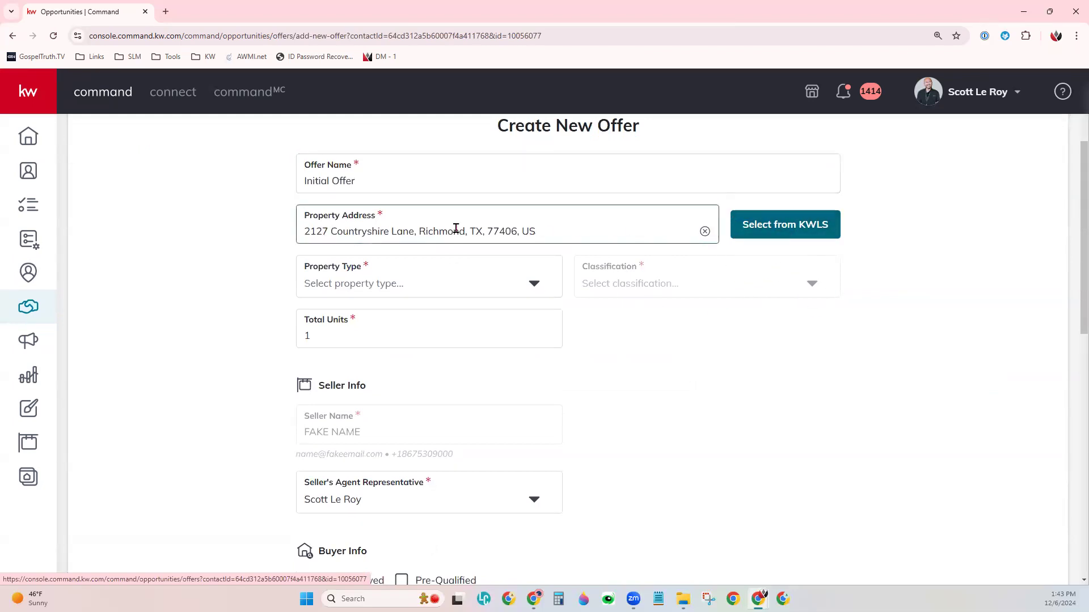
{"action": "scroll", "coordinate": [854, 391], "scroll_direction": "up", "scroll_amount": 2}
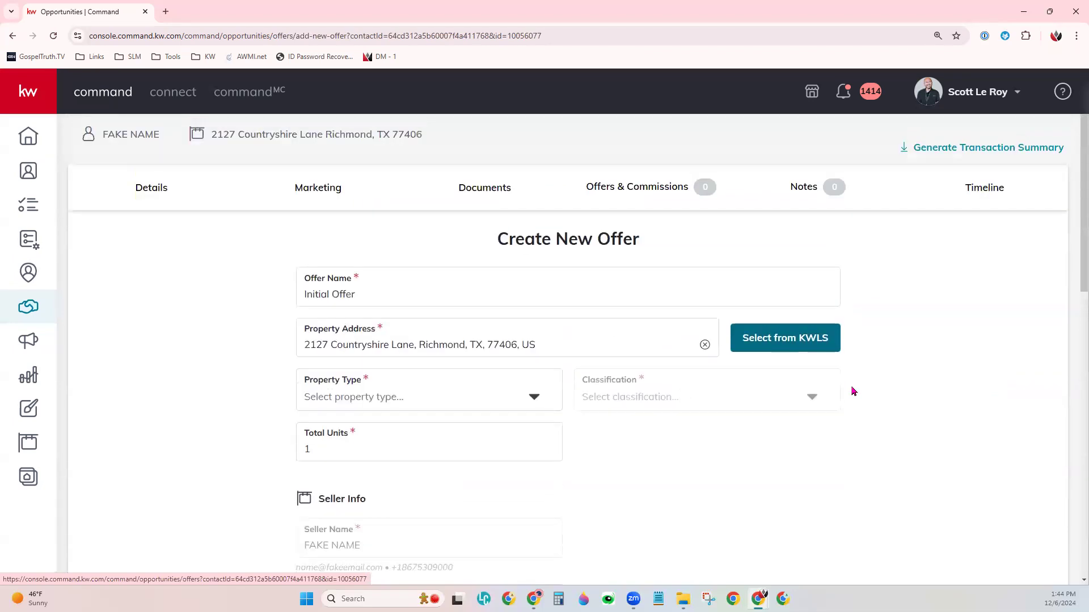
{"action": "left_click", "coordinate": [368, 294]}
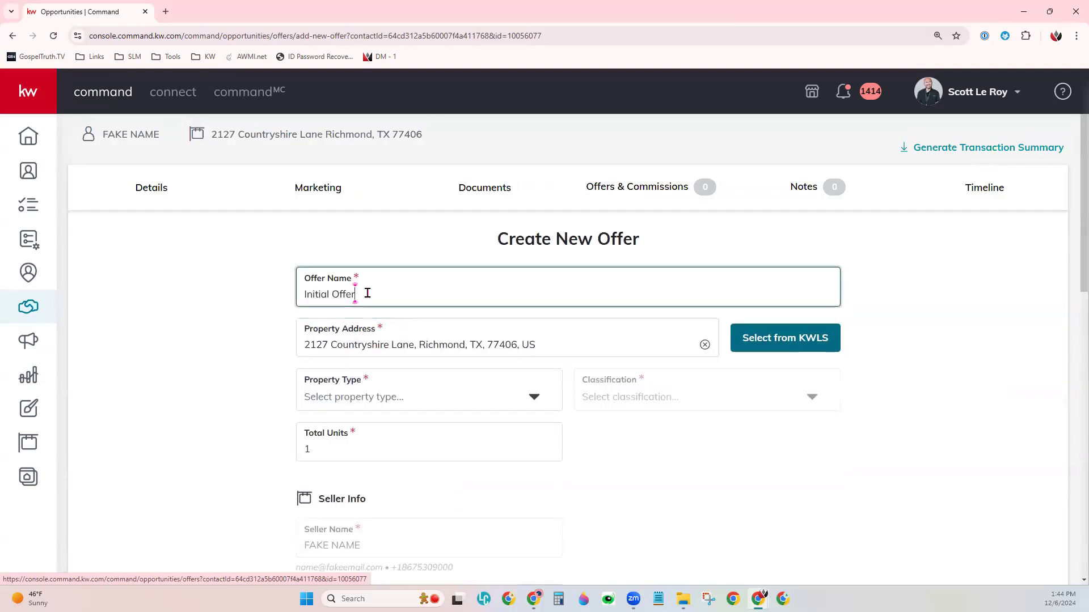
{"action": "left_click_drag", "start_coordinate": [361, 294], "coordinate": [305, 294]}
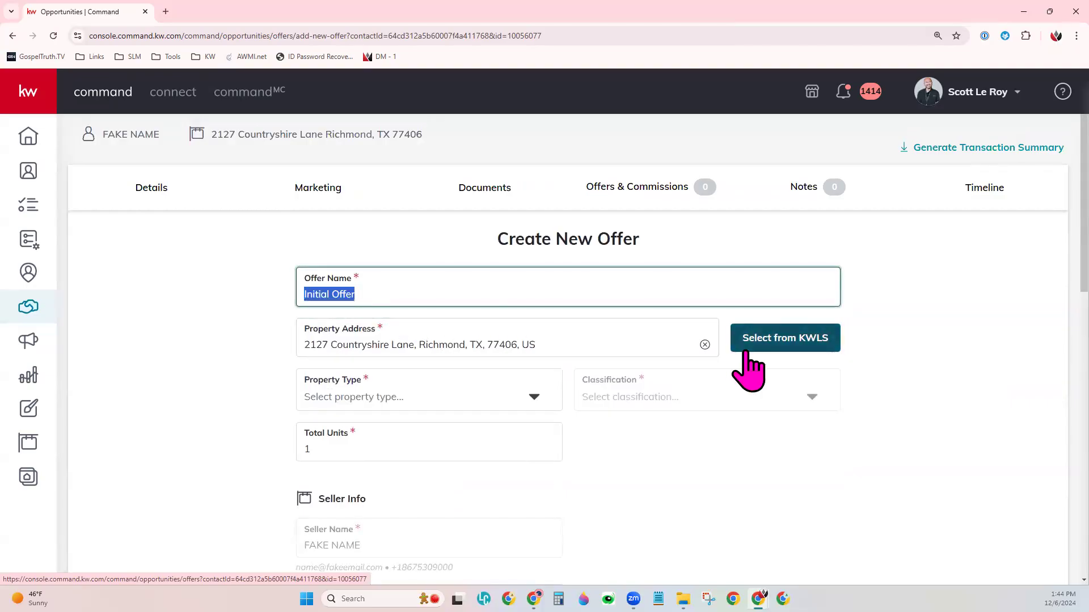
{"action": "type", "text": "First Offer"}
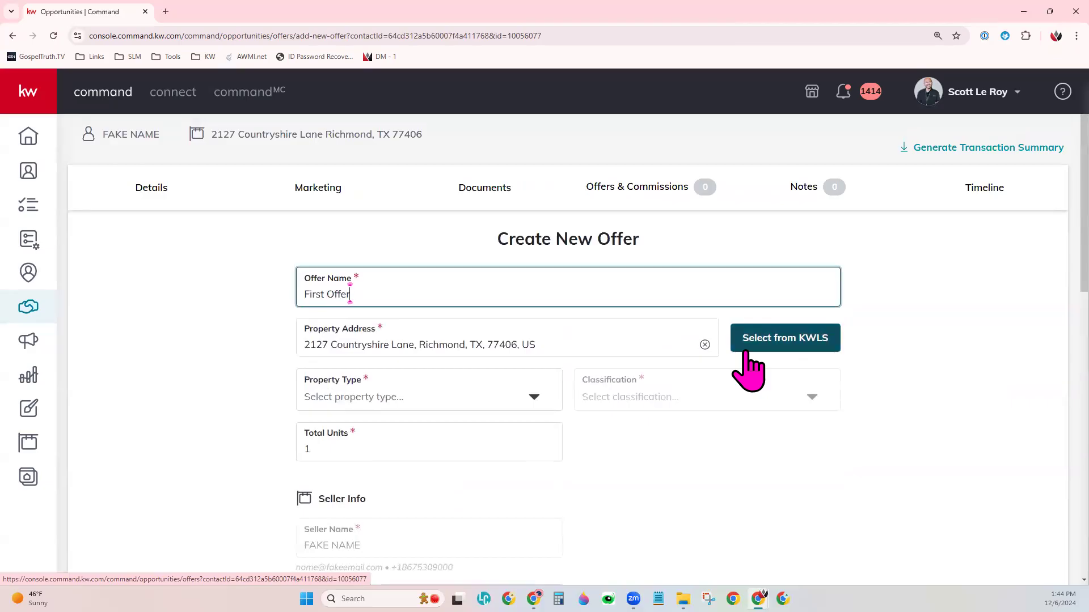
{"action": "left_click", "coordinate": [868, 291]}
- Search KWLS for the offer's property among All Listings by MLS number 43242290
{"action": "left_click", "coordinate": [331, 343]}
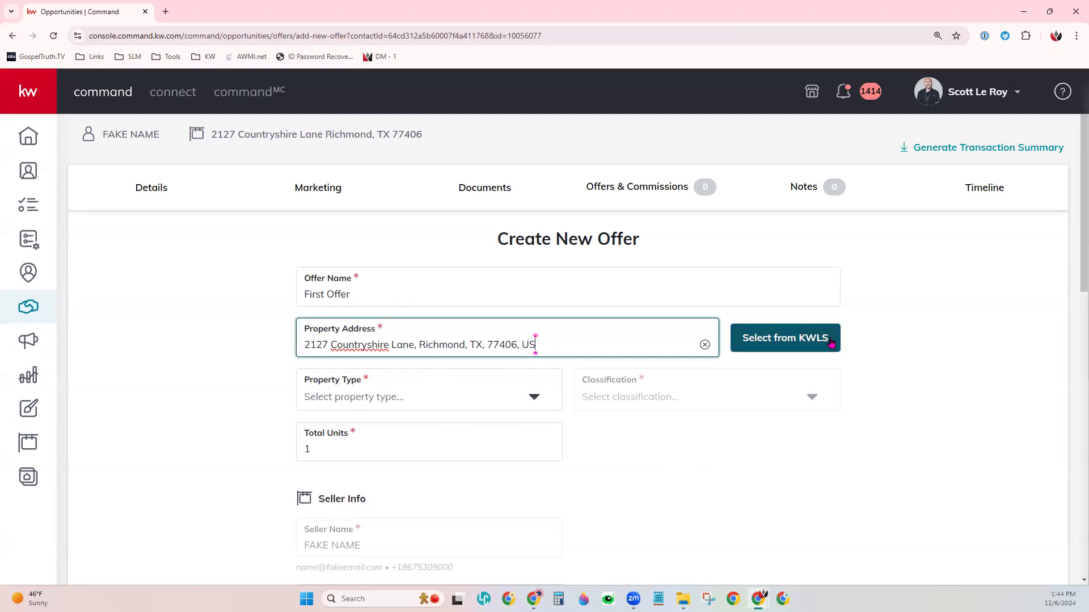
{"action": "left_click", "coordinate": [787, 342]}
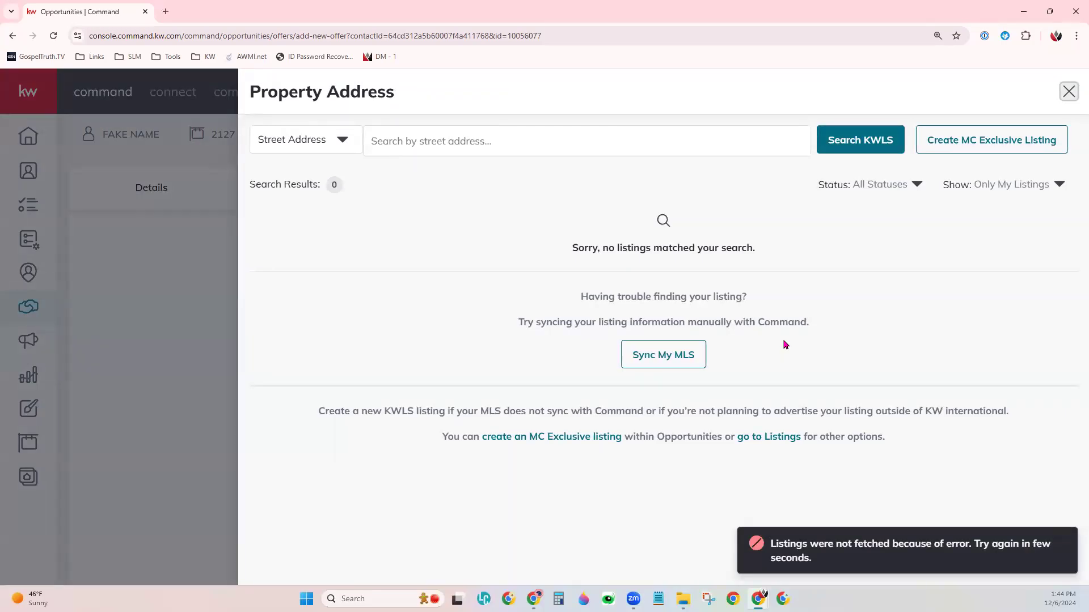
{"action": "left_click", "coordinate": [1046, 187]}
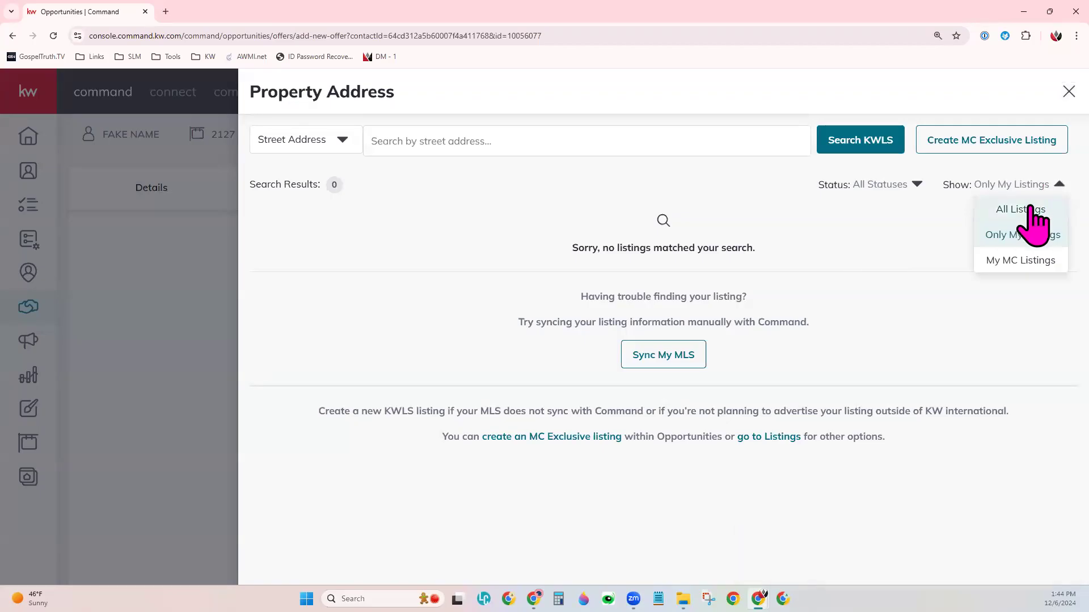
{"action": "left_click", "coordinate": [1021, 209]}
{"action": "left_click", "coordinate": [321, 149]}
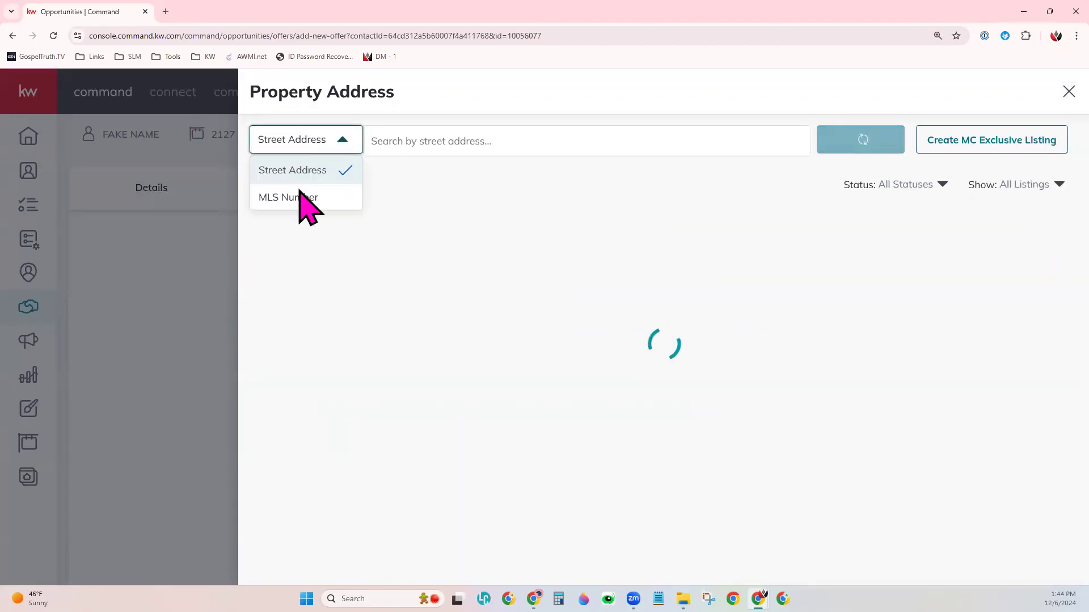
{"action": "left_click", "coordinate": [295, 197]}
{"action": "left_click", "coordinate": [407, 140]}
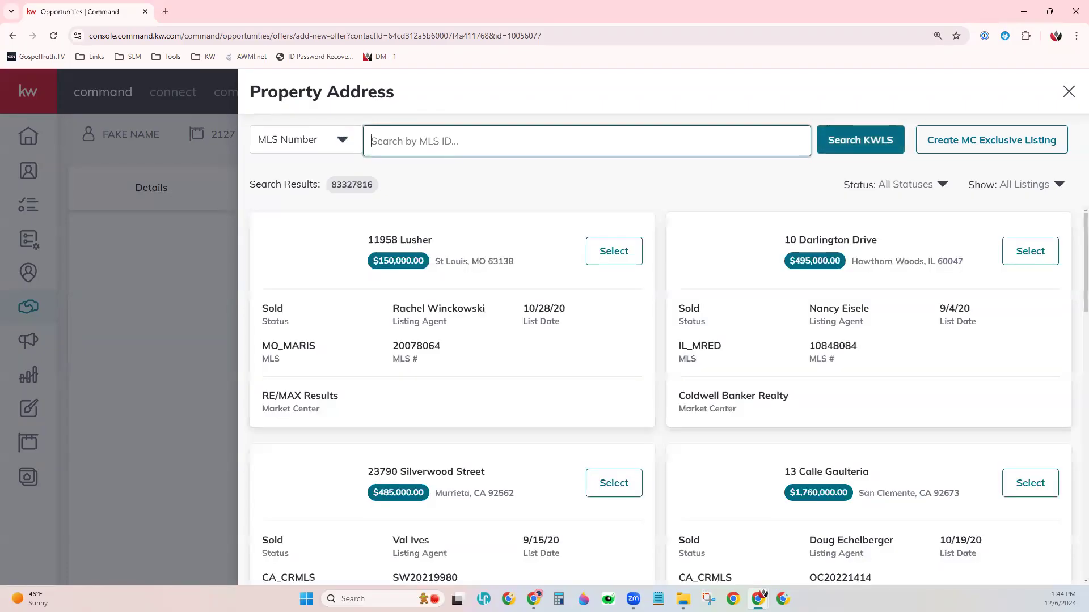
{"action": "type", "text": "43242290"}
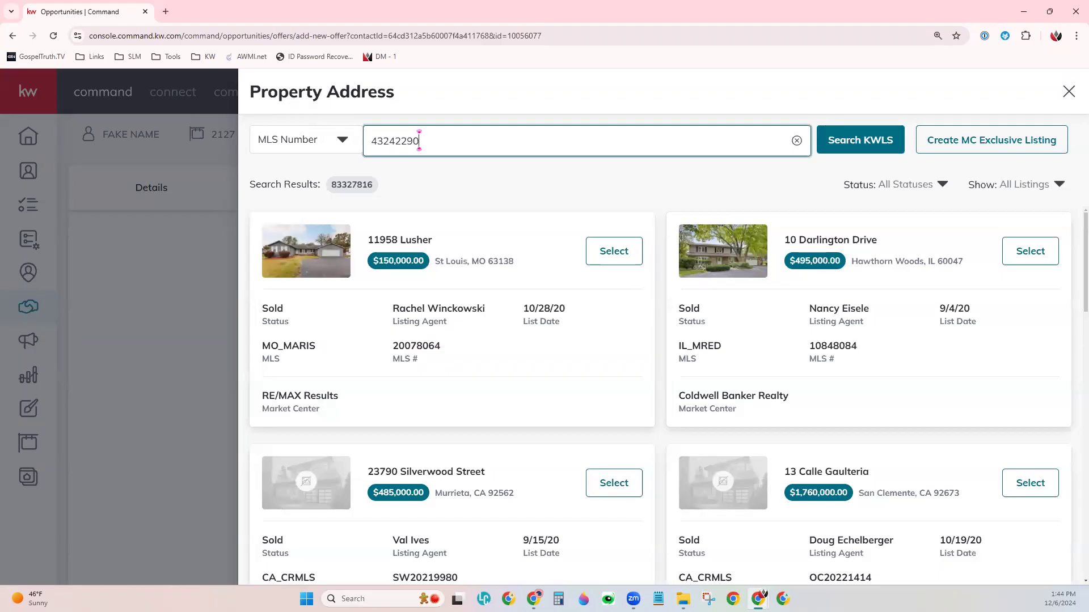
{"action": "left_click", "coordinate": [835, 140]}
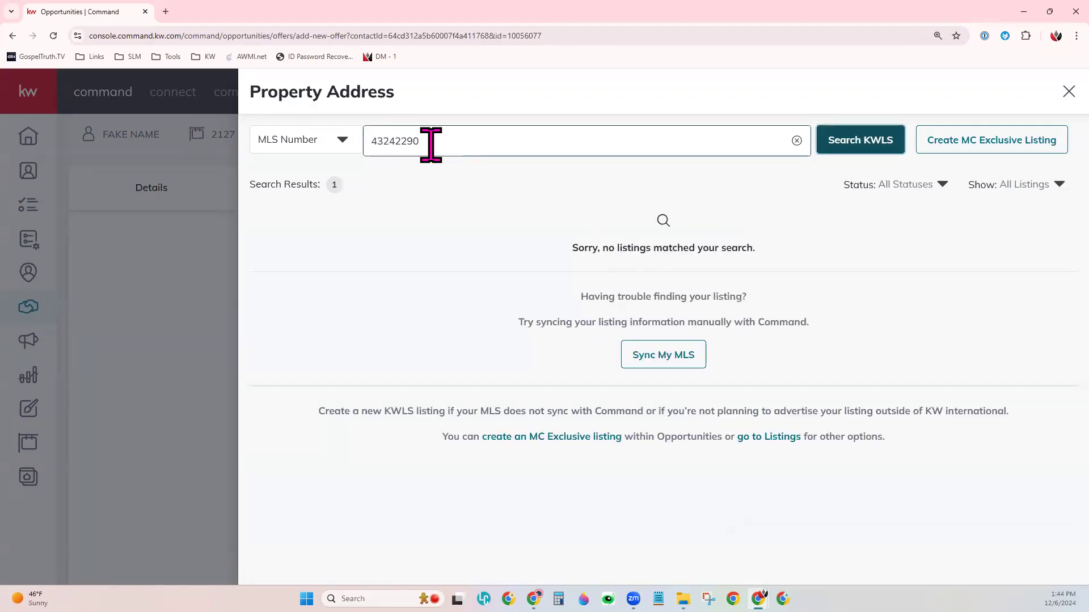
- Limit the KWLS property search to My MC Listings and close the search without selecting a listing
{"action": "left_click", "coordinate": [1013, 192]}
{"action": "left_click", "coordinate": [1015, 259]}
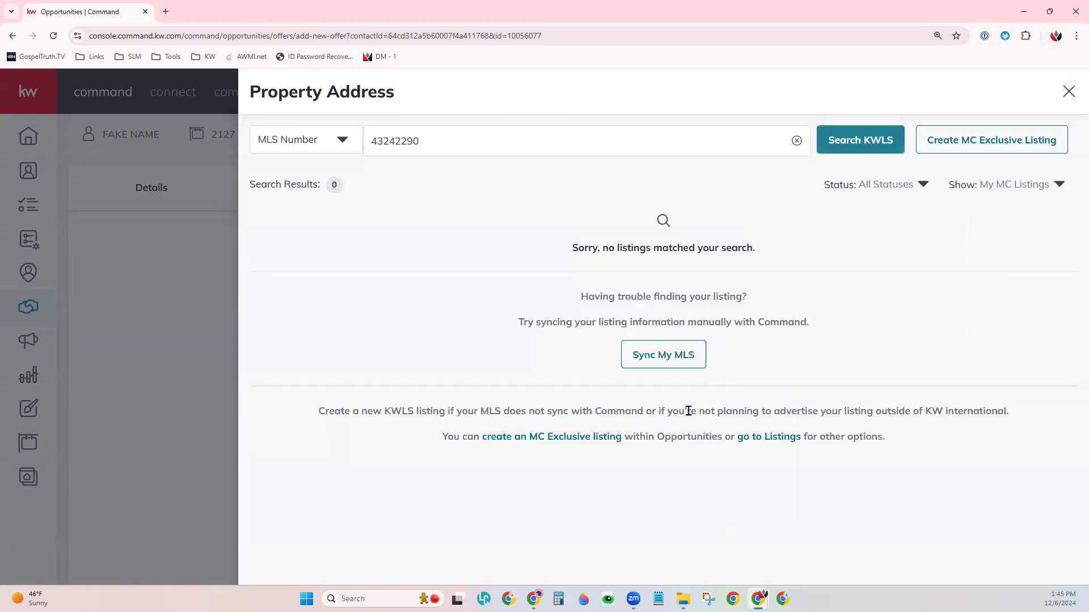
{"action": "left_click", "coordinate": [1067, 93]}
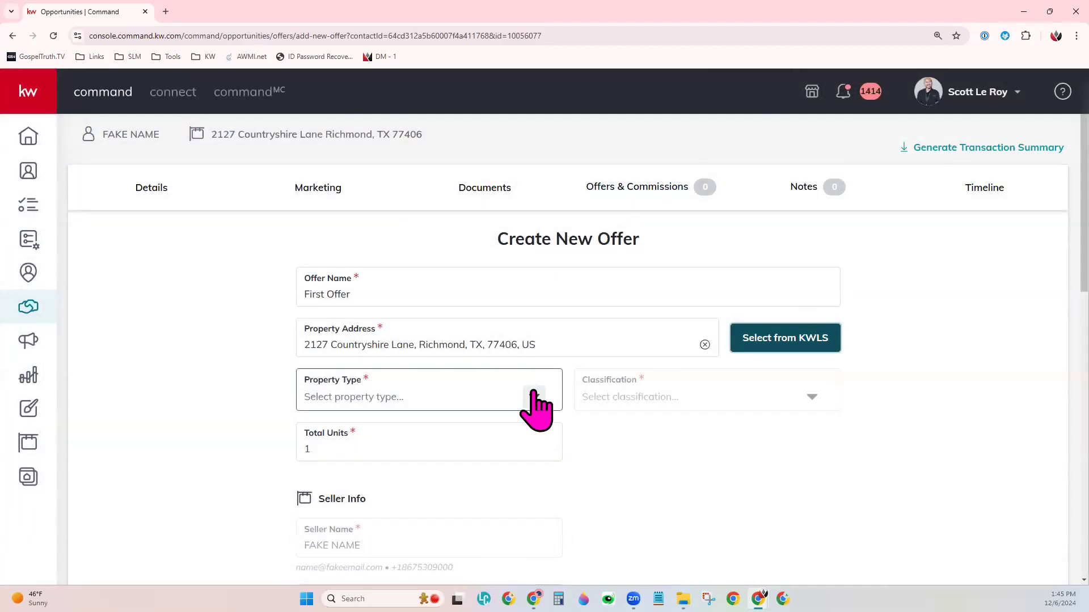
- Set the offer's property type to Residential and its classification to Resale
{"action": "left_click", "coordinate": [558, 356]}
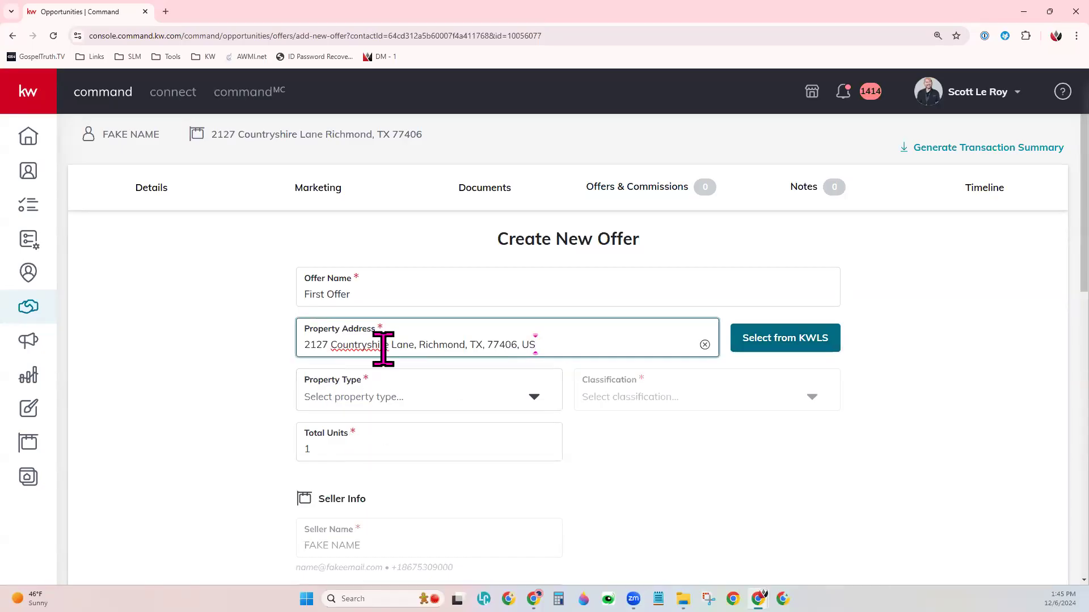
{"action": "left_click", "coordinate": [377, 397]}
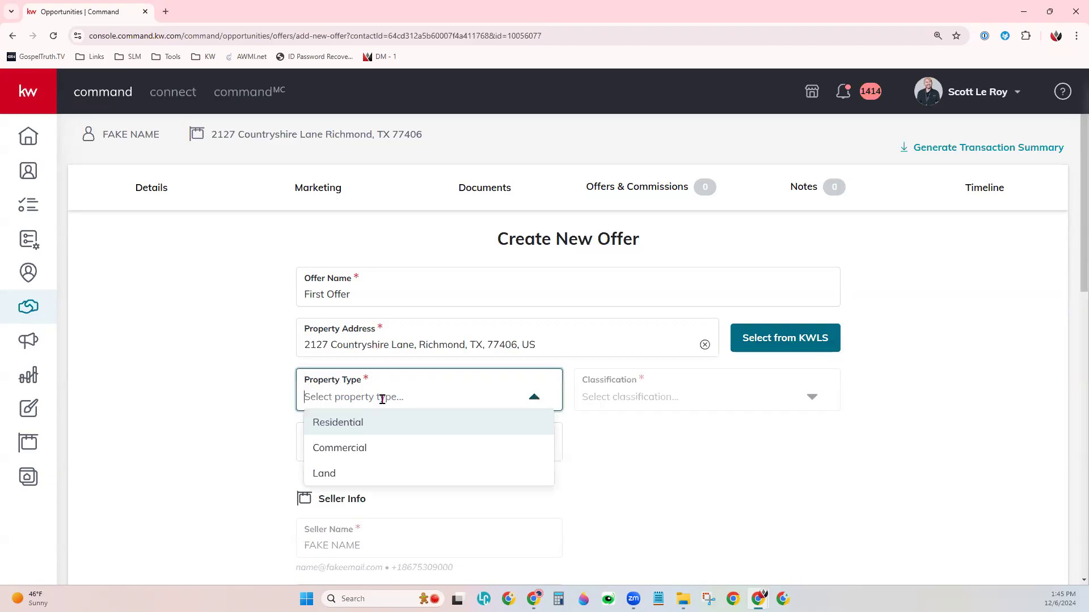
{"action": "left_click", "coordinate": [361, 427]}
{"action": "left_click", "coordinate": [663, 396]}
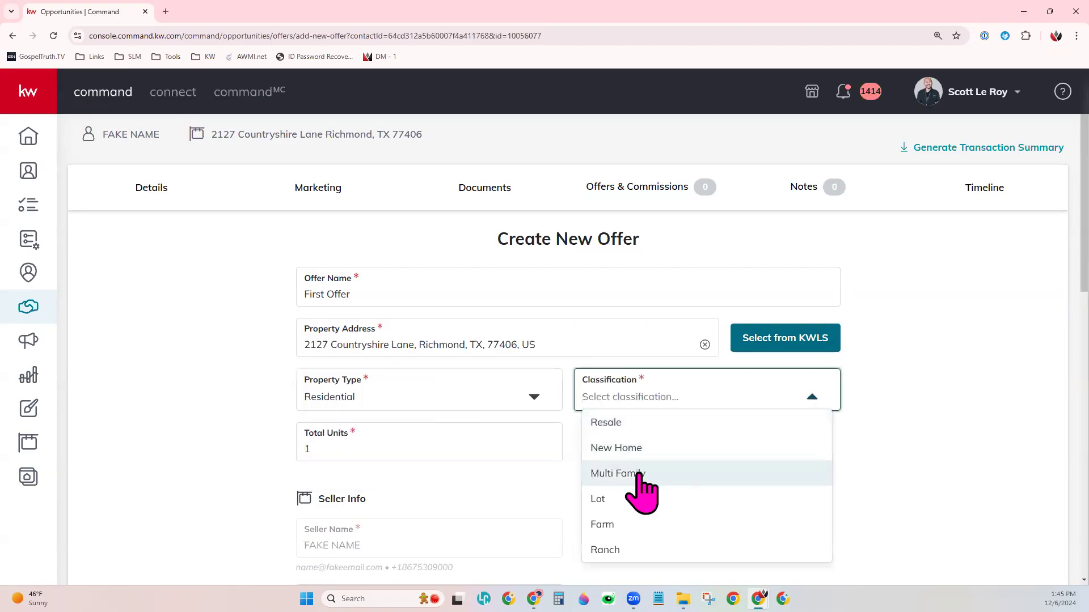
{"action": "left_click", "coordinate": [638, 424]}
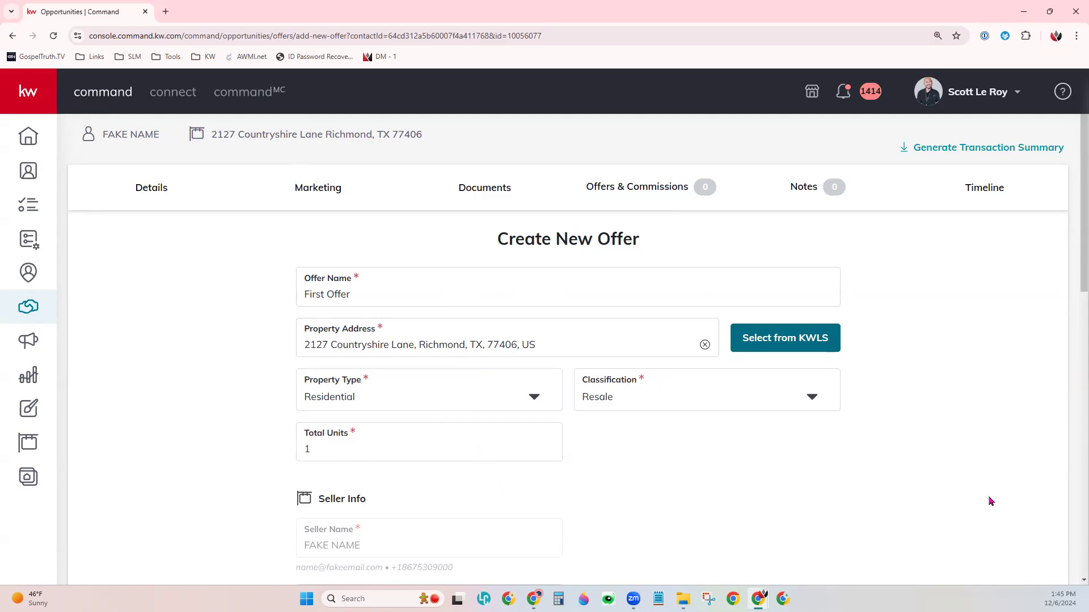
{"action": "left_click", "coordinate": [415, 344]}
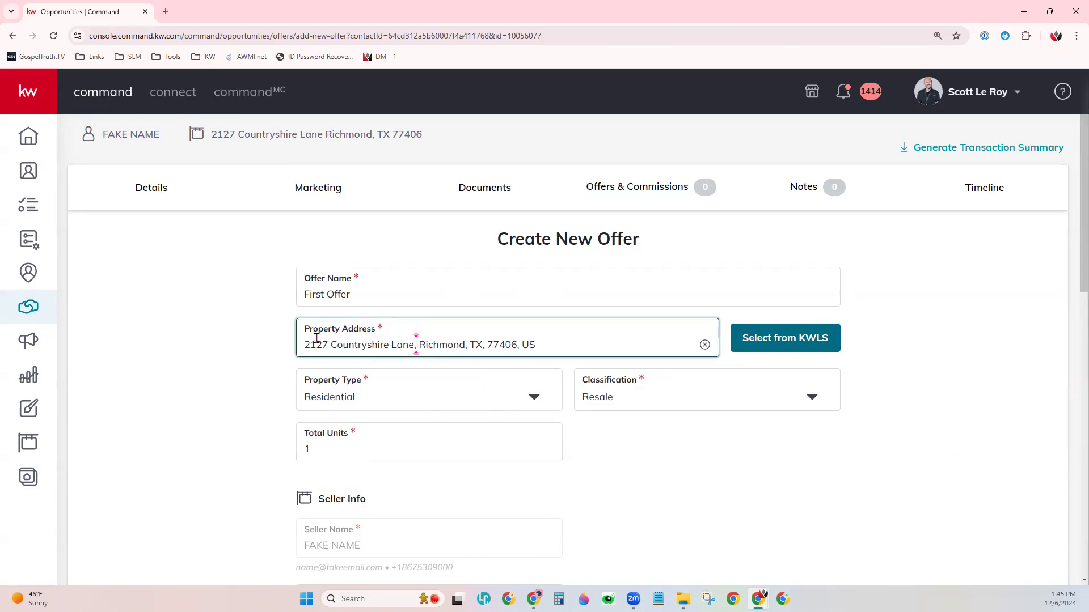
{"action": "left_click", "coordinate": [887, 444]}
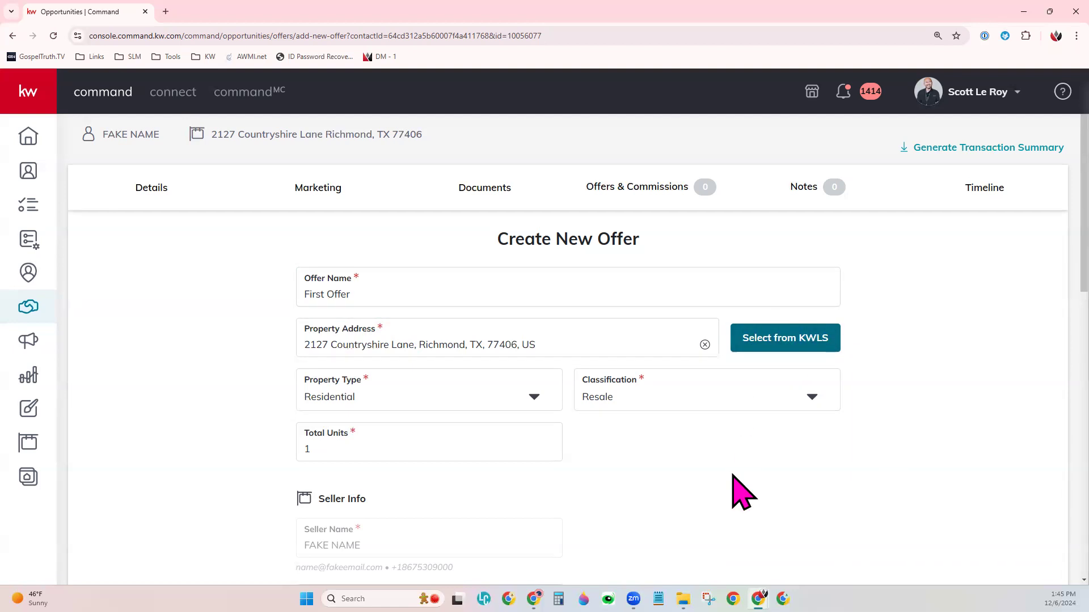
- Mark the buyer as Pre-Approved and enter Buyer One as buyer name and Buyer Agent as the buyer's agent representative
{"action": "scroll", "coordinate": [741, 492], "scroll_direction": "down", "scroll_amount": 1}
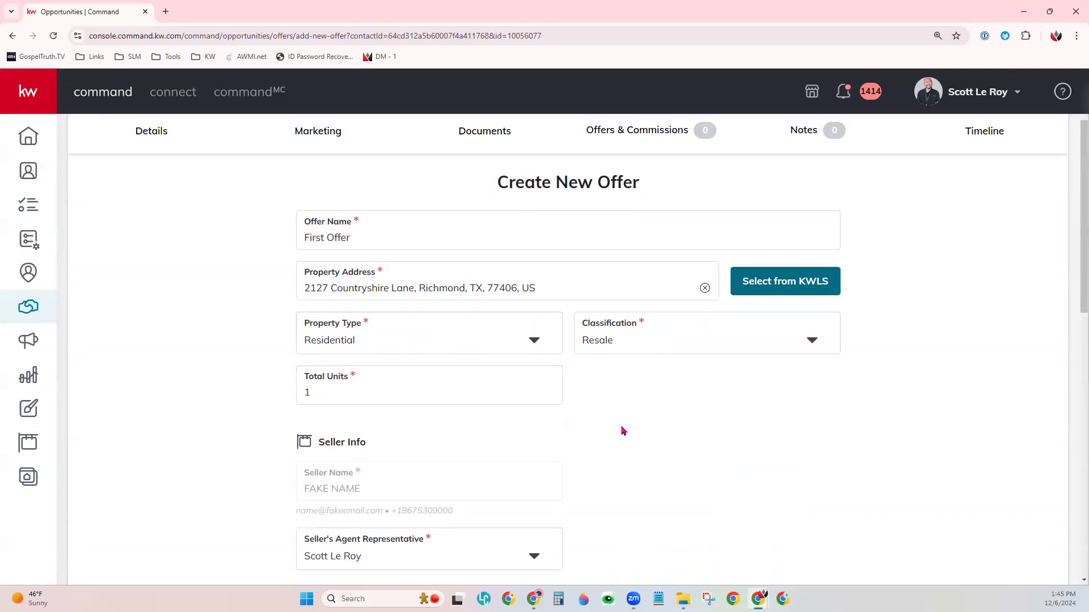
{"action": "scroll", "coordinate": [622, 431], "scroll_direction": "down", "scroll_amount": 5}
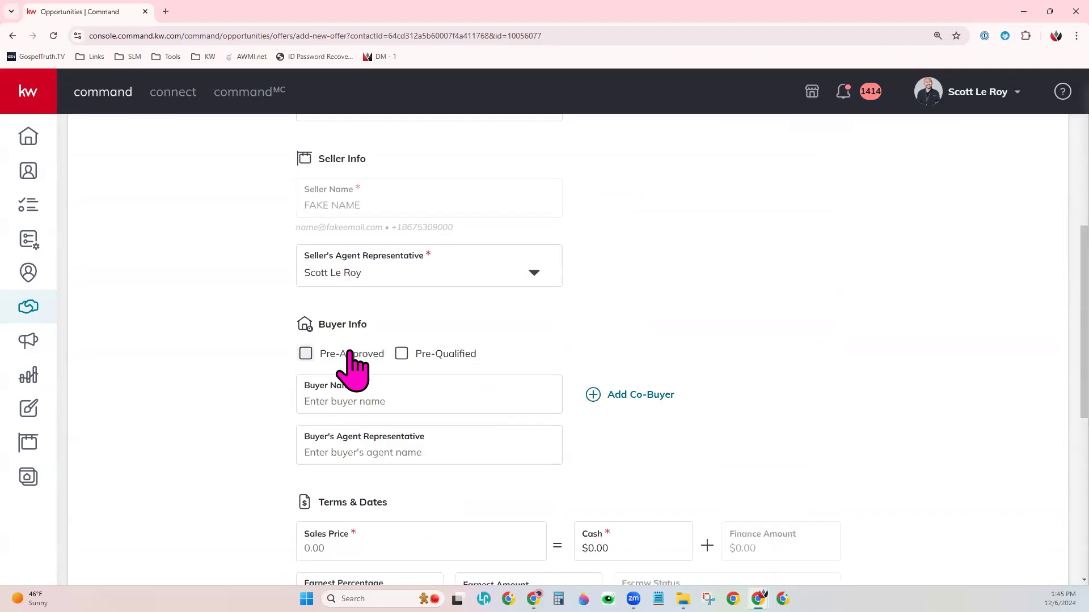
{"action": "scroll", "coordinate": [607, 376], "scroll_direction": "down", "scroll_amount": 1}
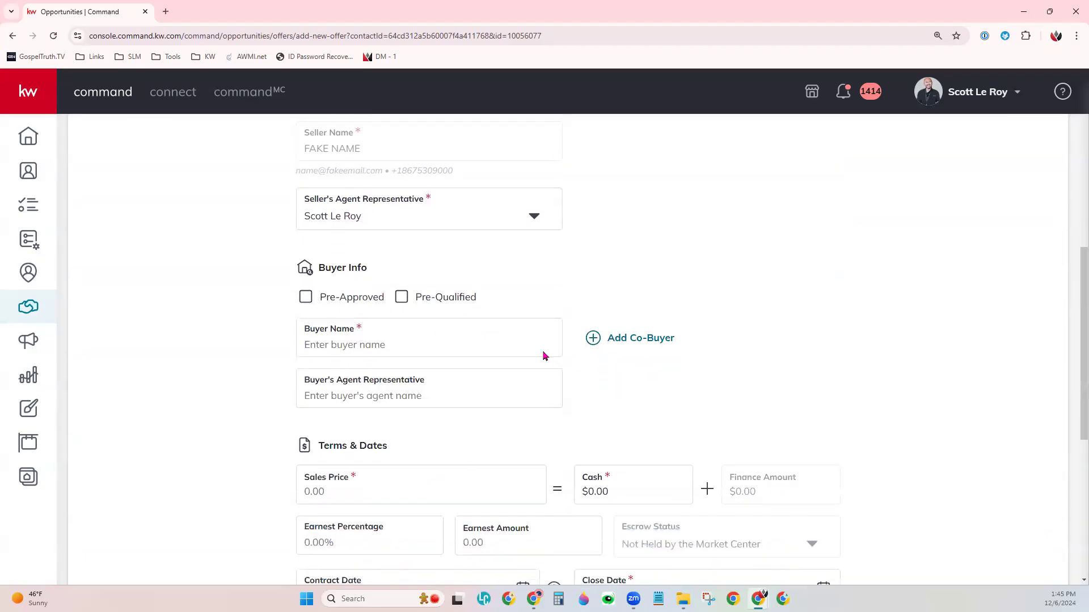
{"action": "left_click", "coordinate": [348, 314]}
{"action": "left_click", "coordinate": [357, 350]}
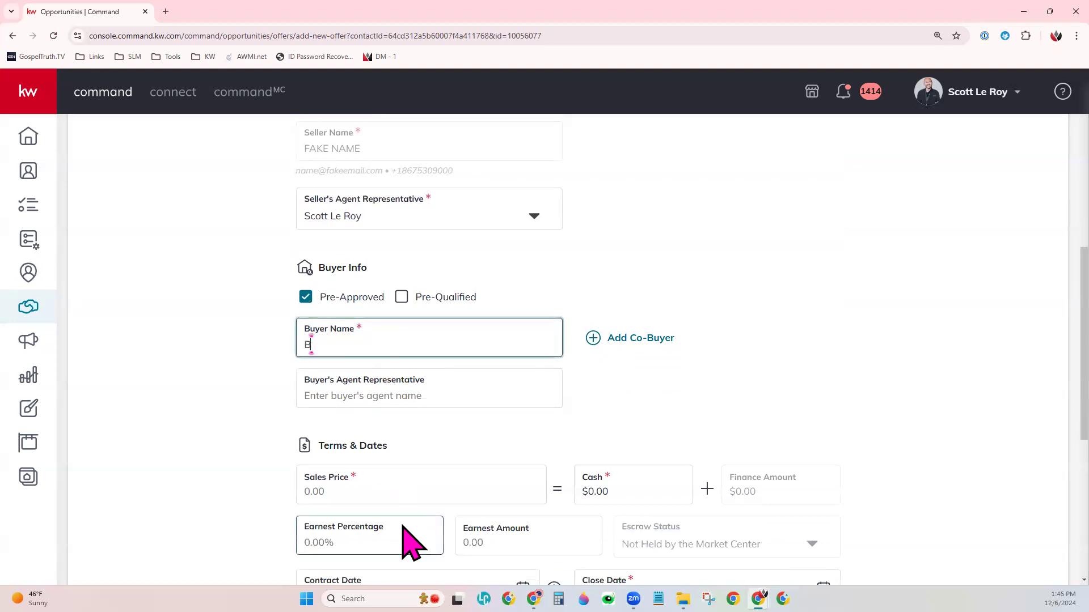
{"action": "left_click", "coordinate": [437, 396]}
{"action": "type", "text": "Buyer Agent"}
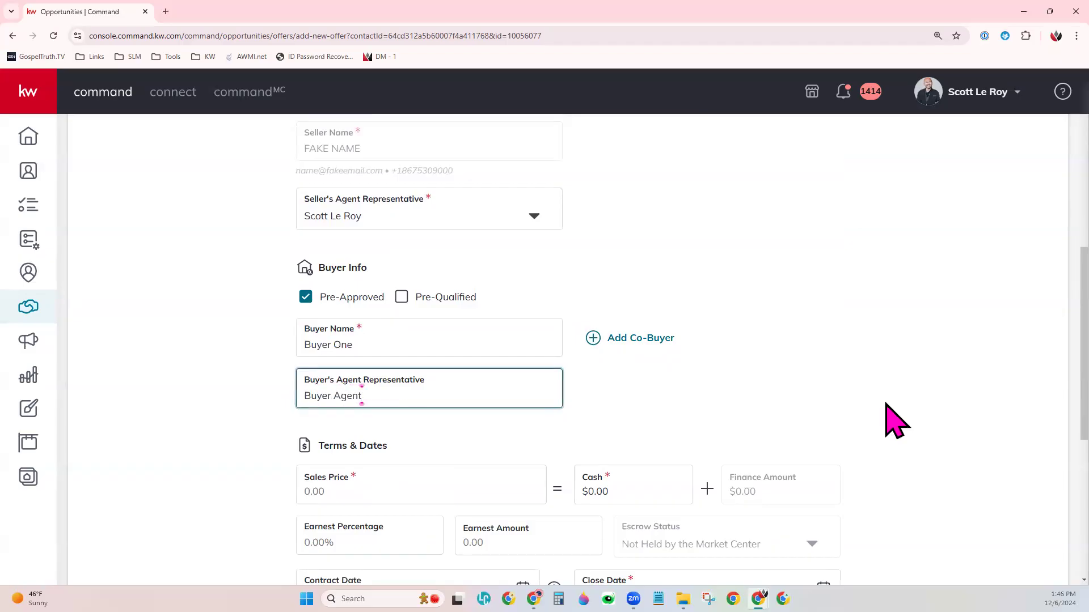
{"action": "left_click", "coordinate": [885, 347]}
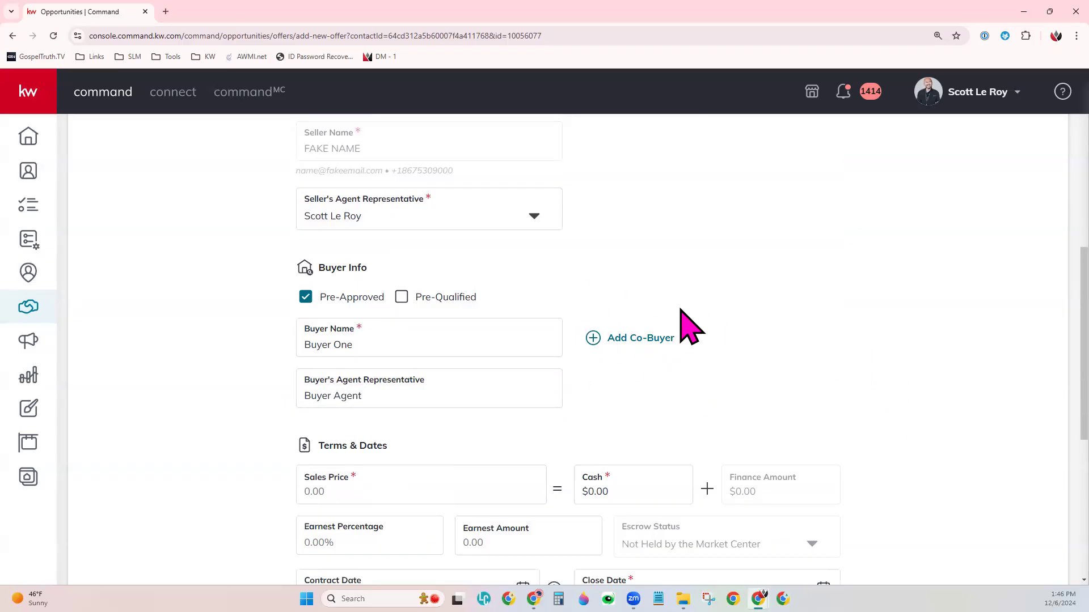
- Set the offer's sales price to $5,000,000 and its cash portion to $100,000
{"action": "scroll", "coordinate": [828, 335], "scroll_direction": "down", "scroll_amount": 5}
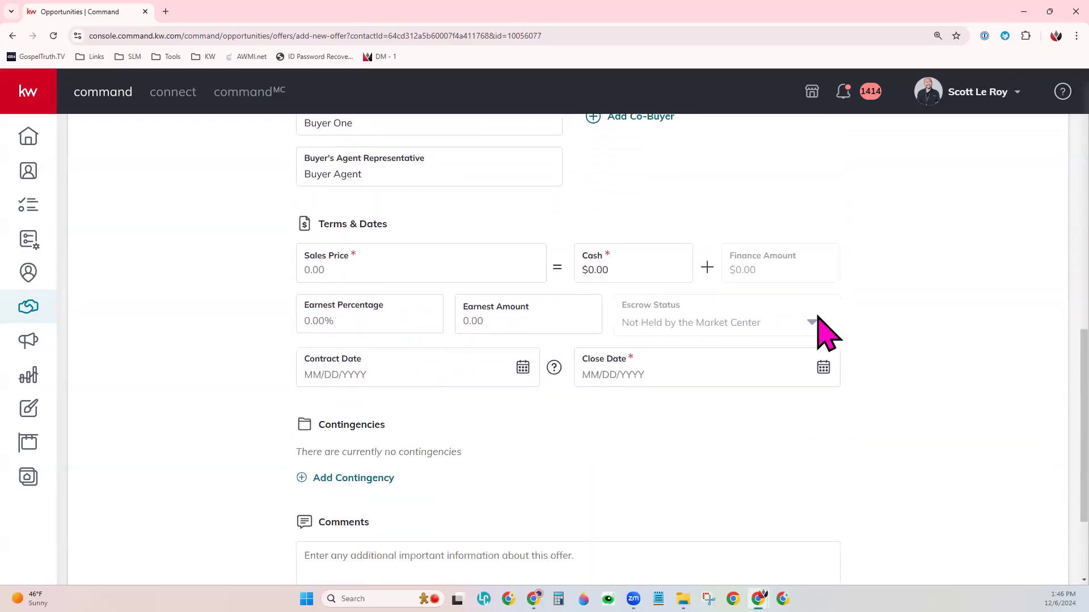
{"action": "left_click", "coordinate": [422, 206]}
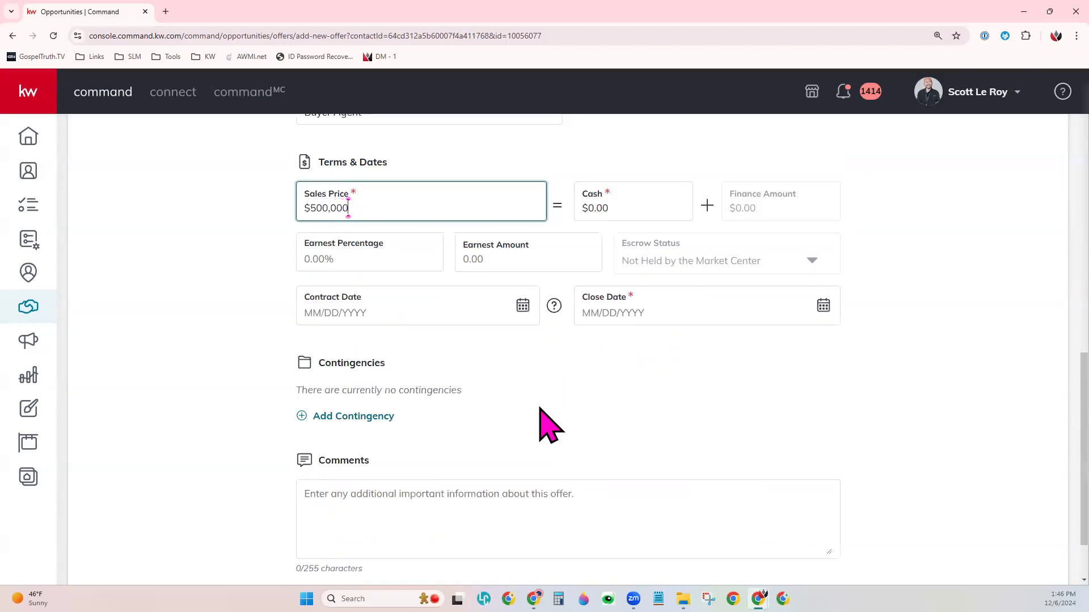
{"action": "type", "text": "5000000"}
{"action": "left_click_drag", "start_coordinate": [623, 206], "coordinate": [582, 208]}
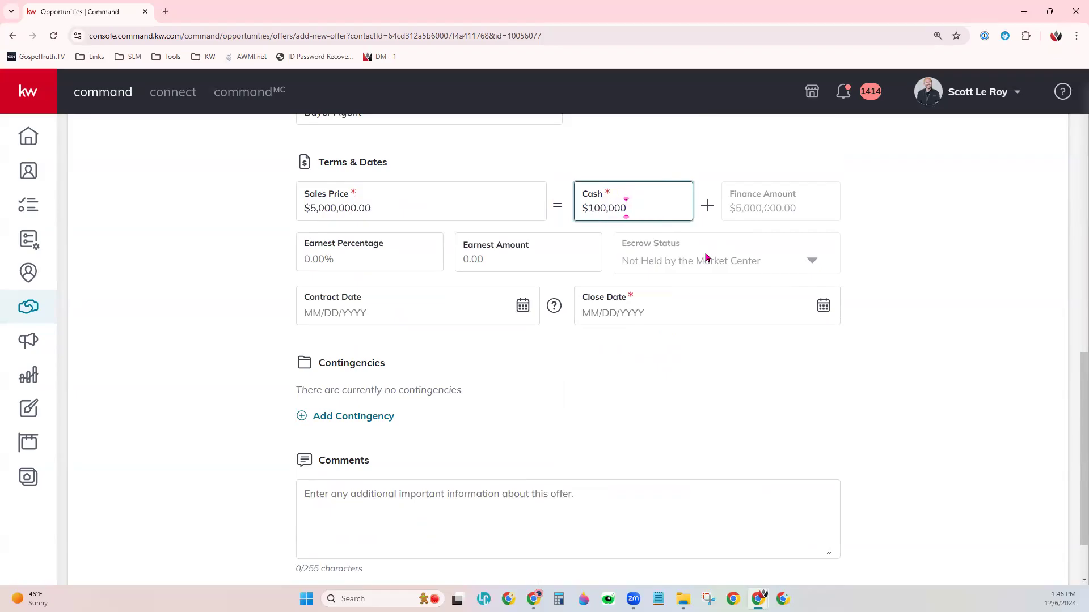
{"action": "left_click", "coordinate": [935, 178]}
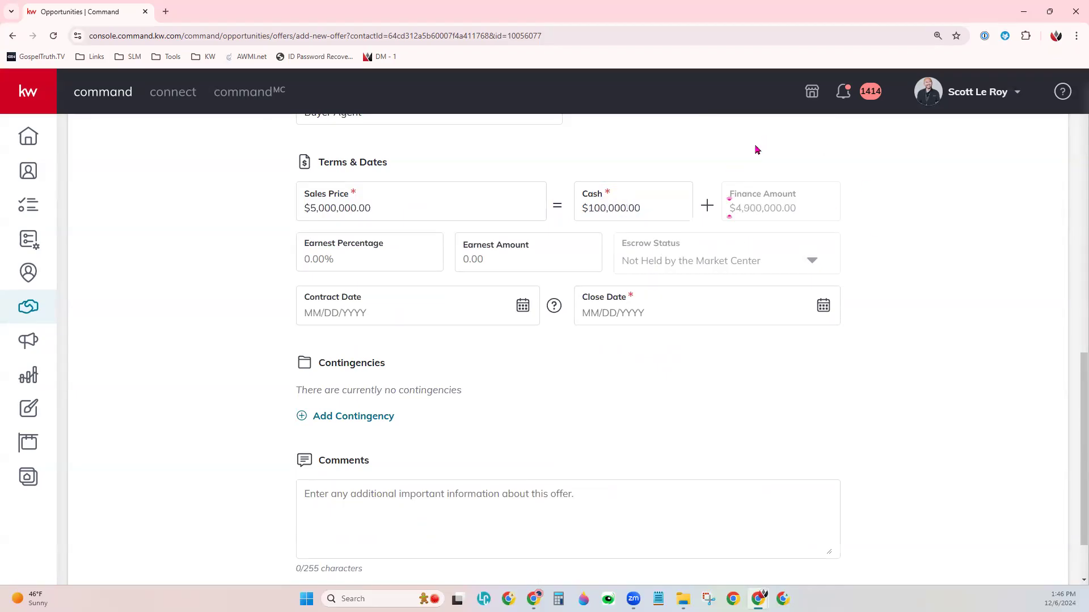
- Set the earnest percentage to 5% and the escrow status to Held by the Market Center
{"action": "left_click", "coordinate": [319, 262]}
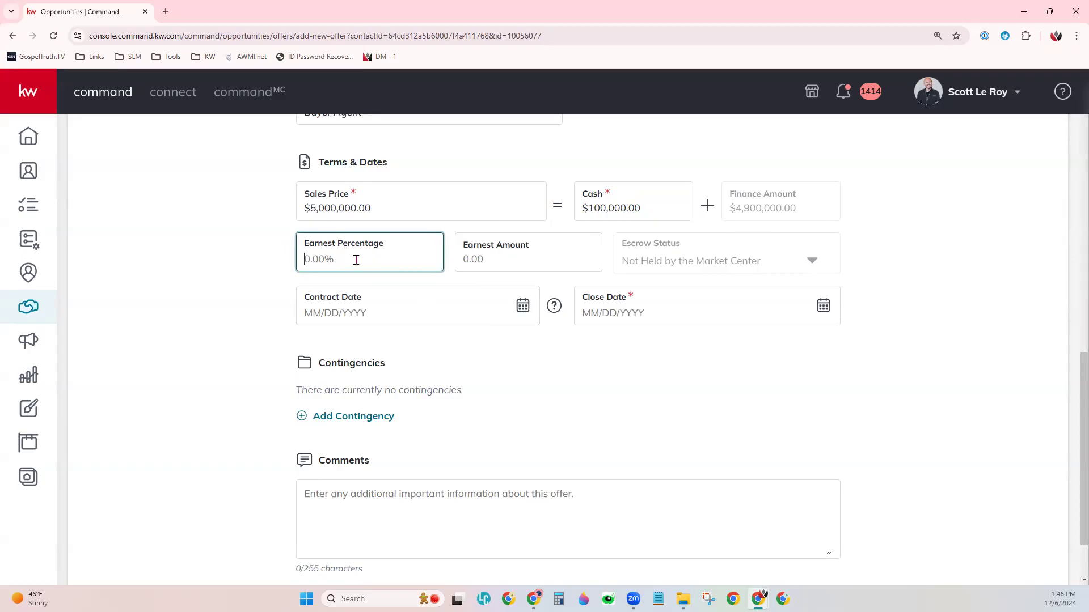
{"action": "type", "text": "5"}
{"action": "left_click", "coordinate": [1023, 243]}
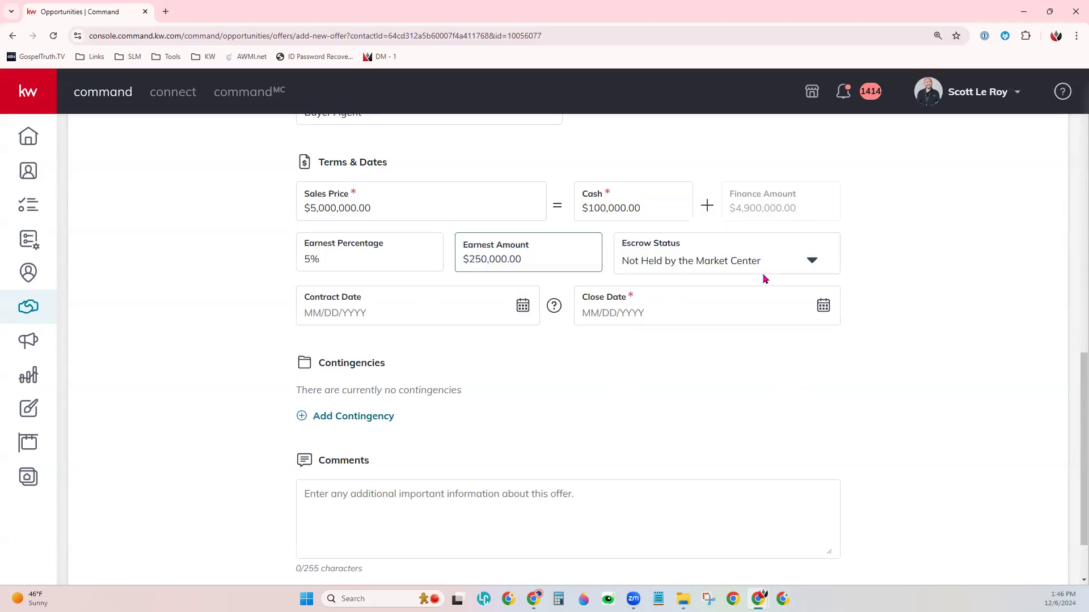
{"action": "left_click", "coordinate": [829, 266]}
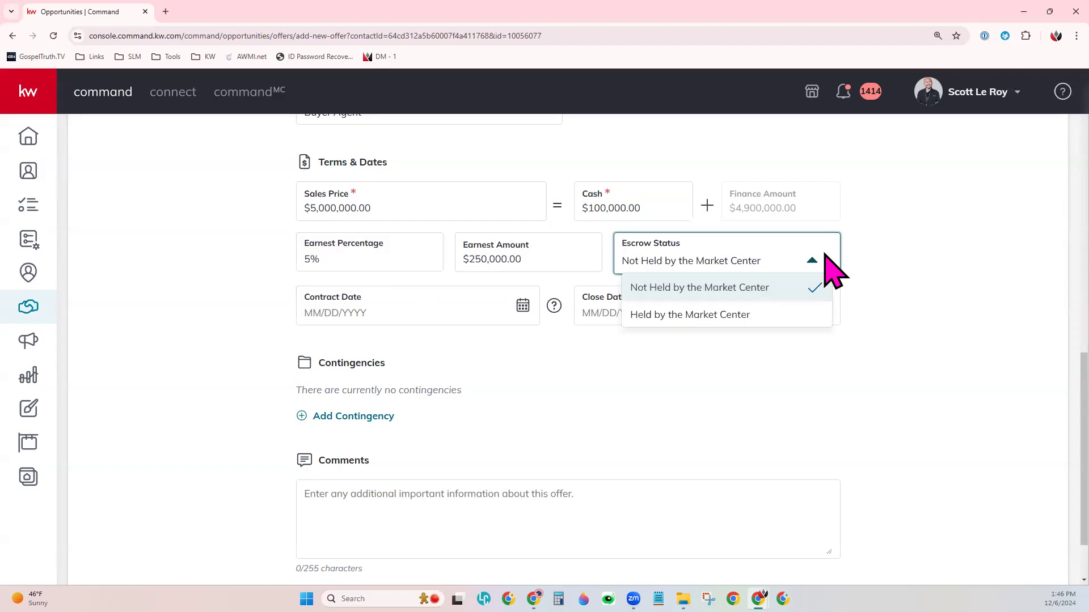
{"action": "left_click", "coordinate": [728, 314]}
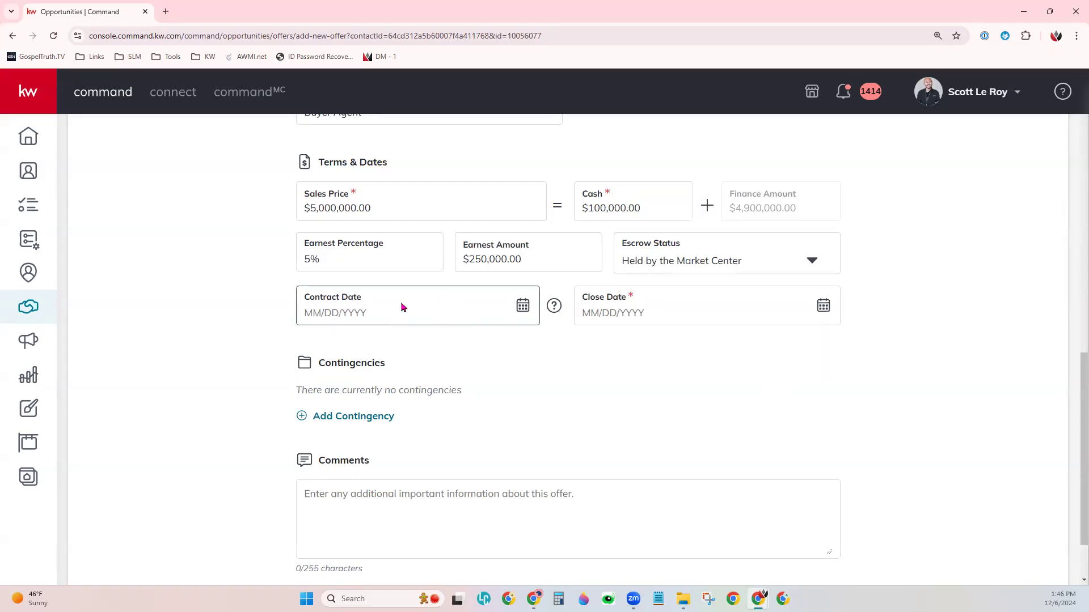
- Set the offer's contract date to 12/06/2024 and its close date to 12/27/2024
{"action": "left_click", "coordinate": [520, 309]}
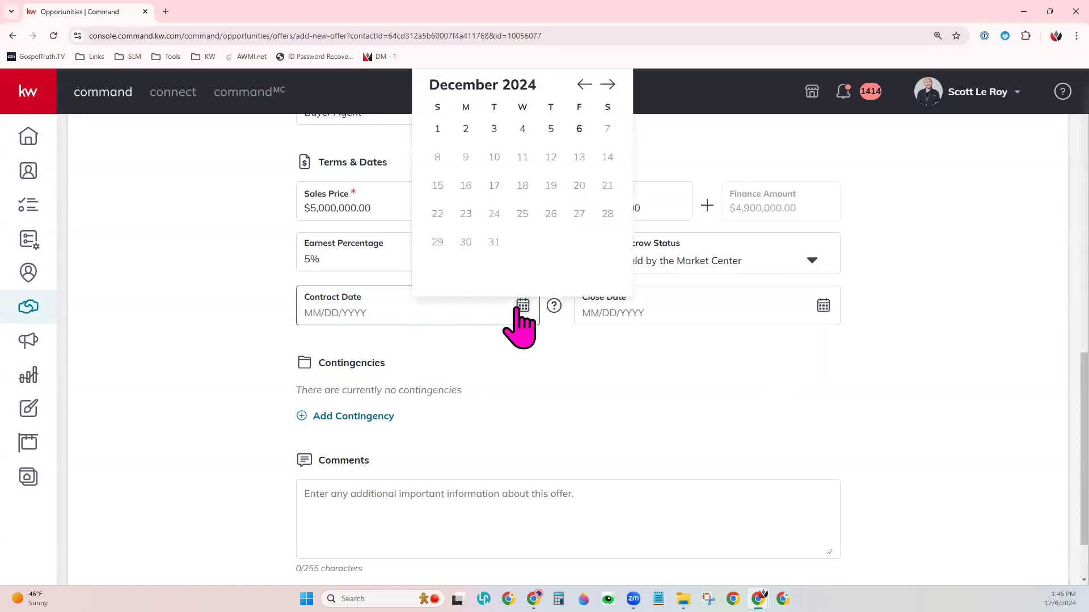
{"action": "left_click", "coordinate": [579, 129]}
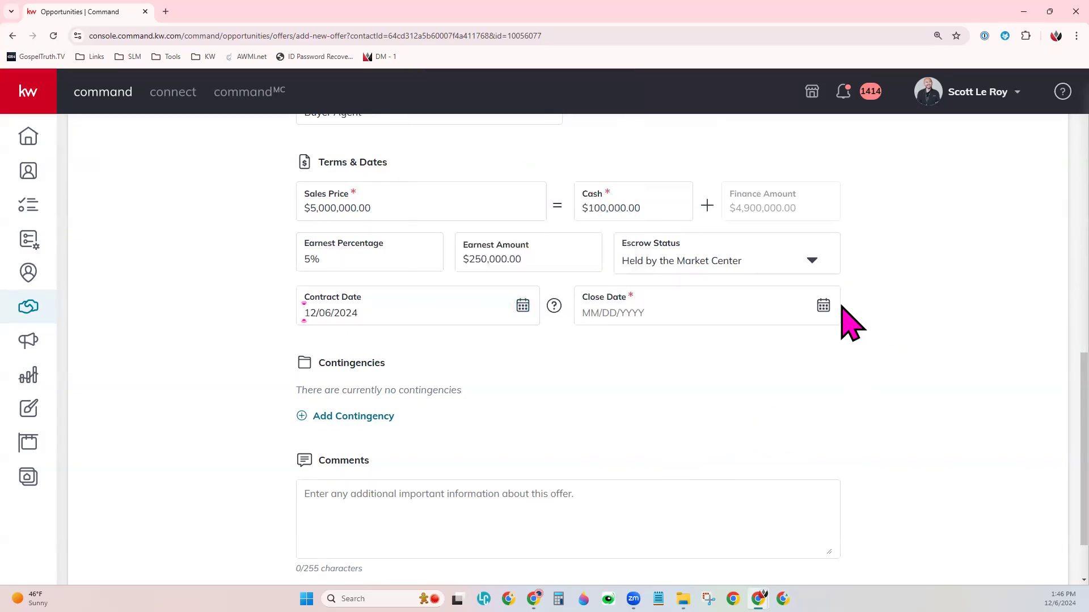
{"action": "left_click", "coordinate": [823, 306]}
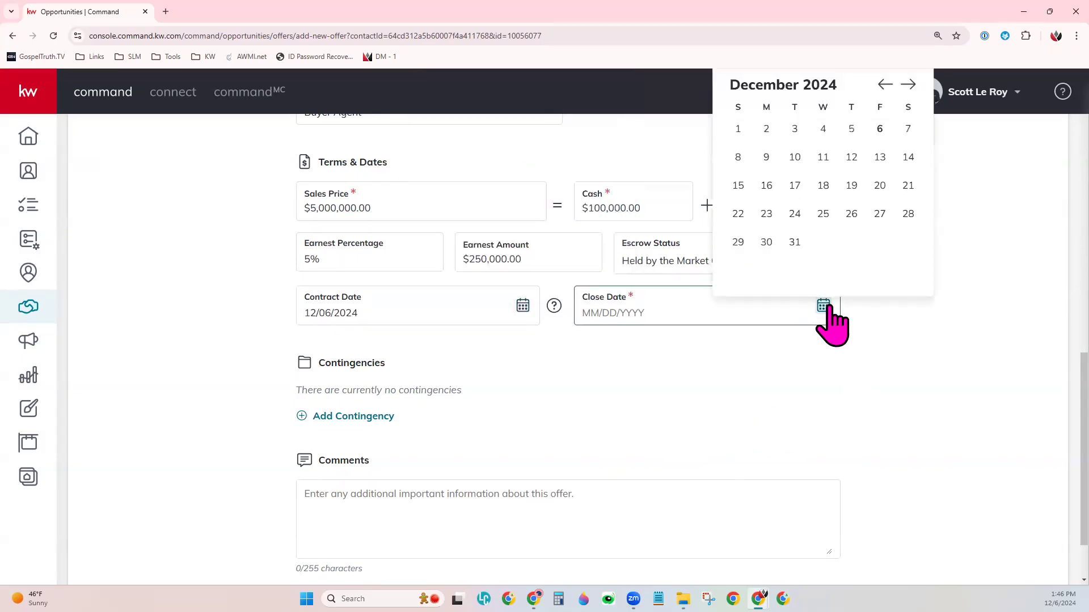
{"action": "left_click", "coordinate": [878, 214]}
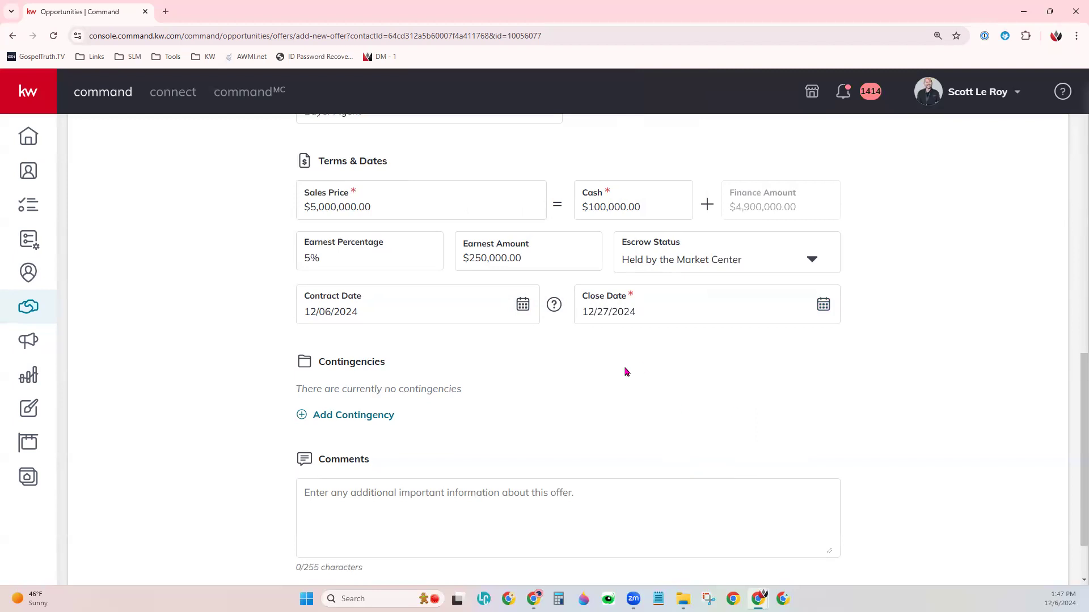
- Add an Appraisal contingency to the offer with a due date of 12/13/2024
{"action": "scroll", "coordinate": [567, 397], "scroll_direction": "down", "scroll_amount": 2}
{"action": "left_click", "coordinate": [479, 442]}
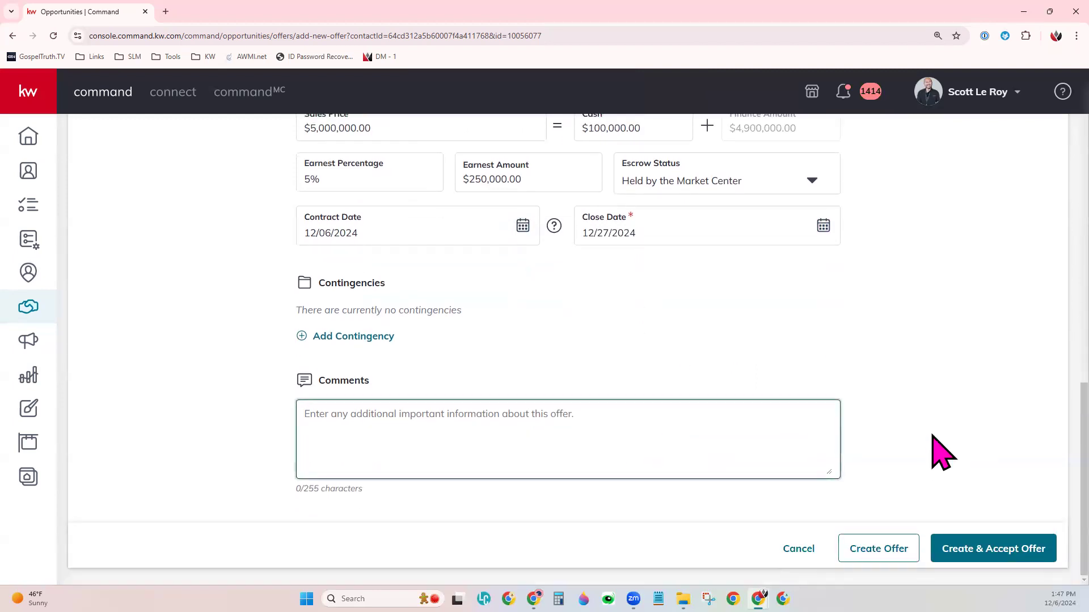
{"action": "left_click", "coordinate": [363, 338]}
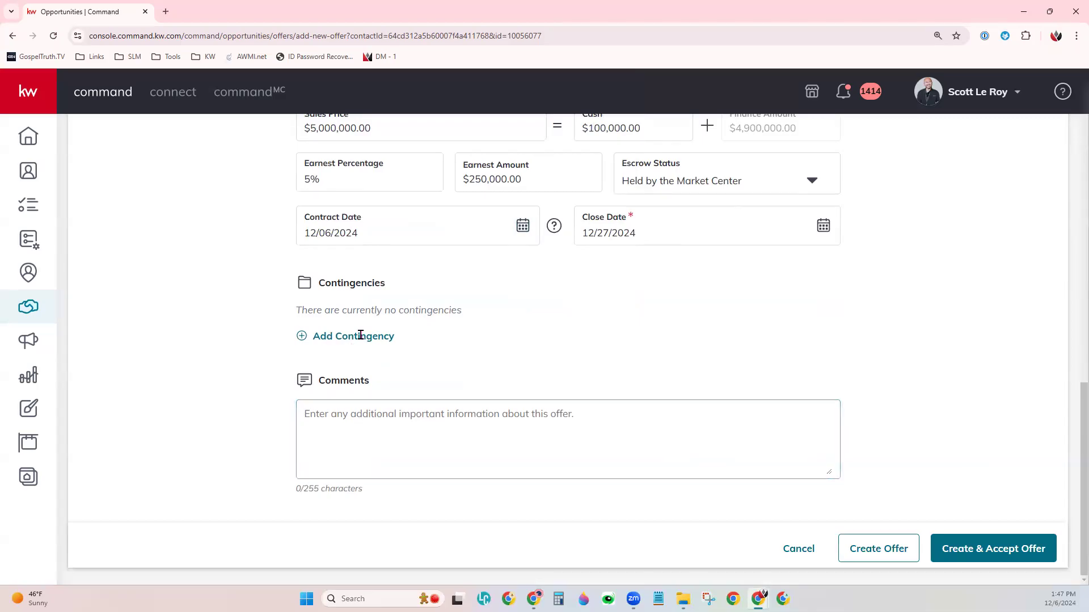
{"action": "left_click", "coordinate": [361, 332]}
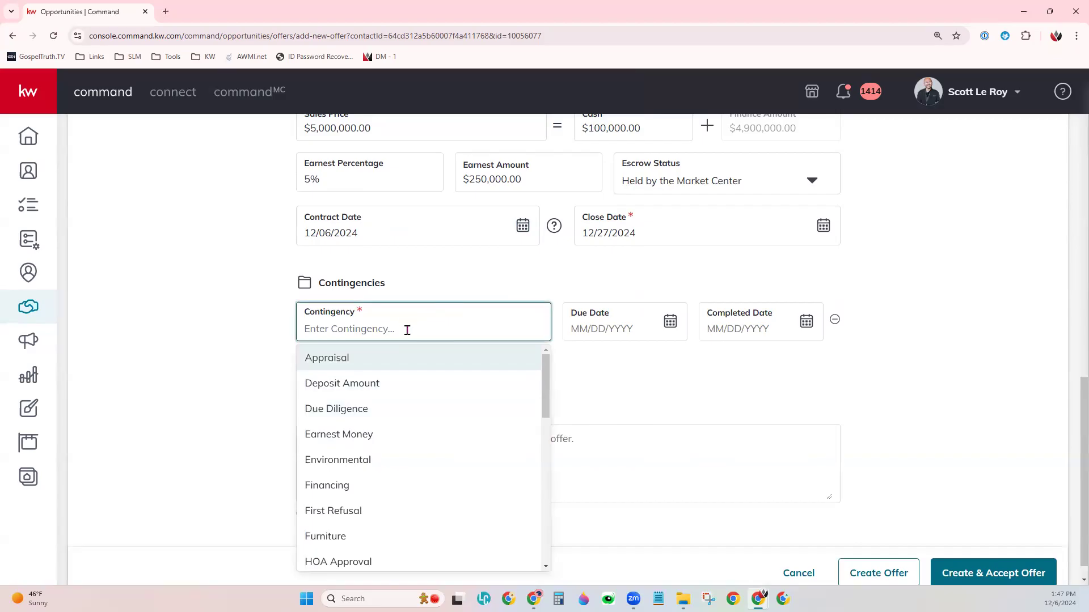
{"action": "left_click", "coordinate": [402, 358]}
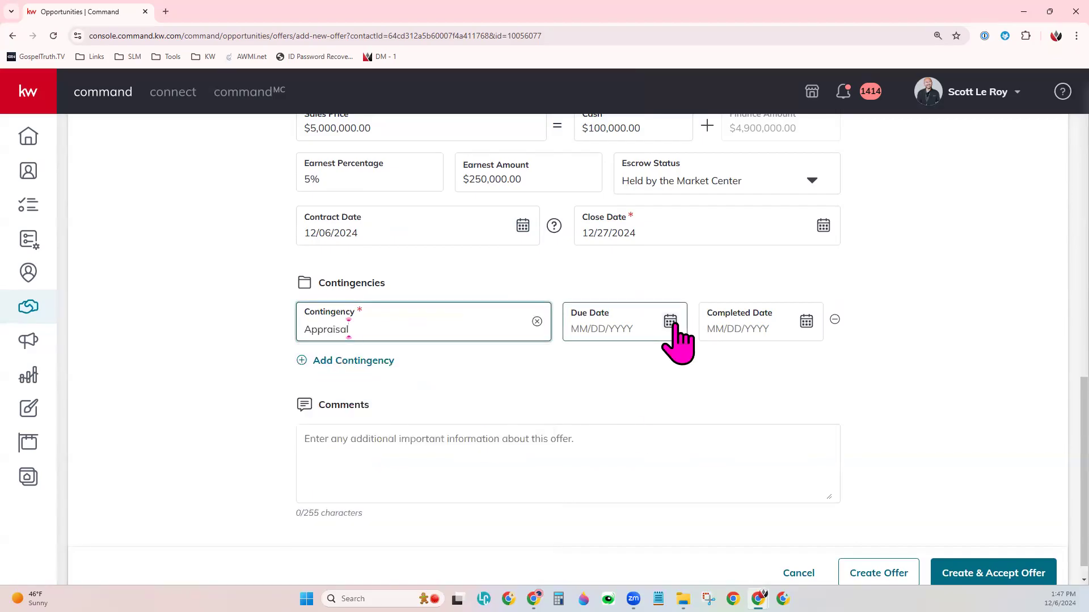
{"action": "left_click", "coordinate": [670, 322]}
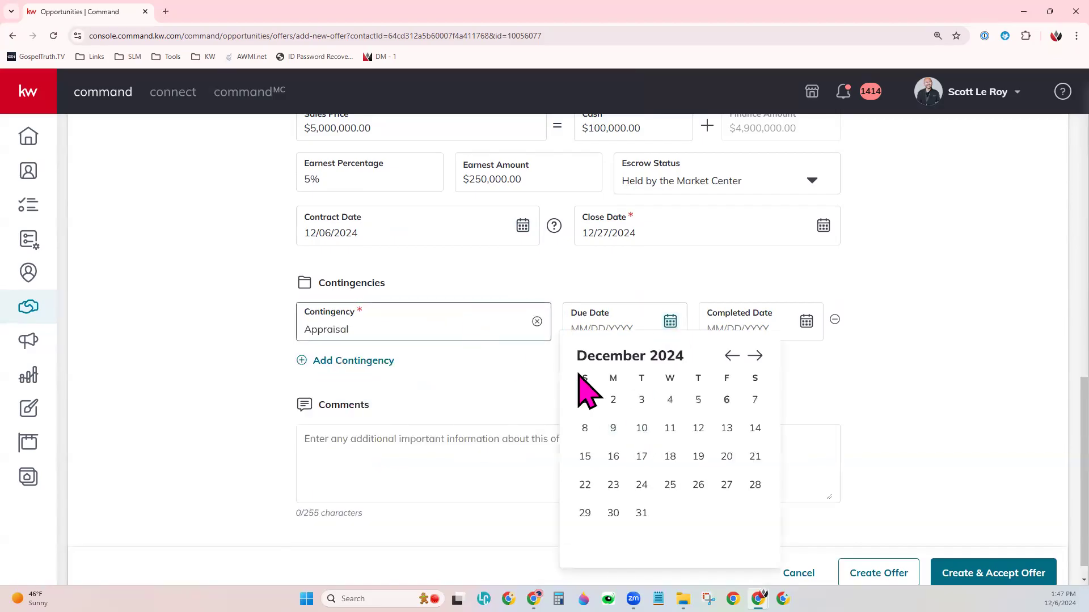
{"action": "left_click", "coordinate": [726, 428]}
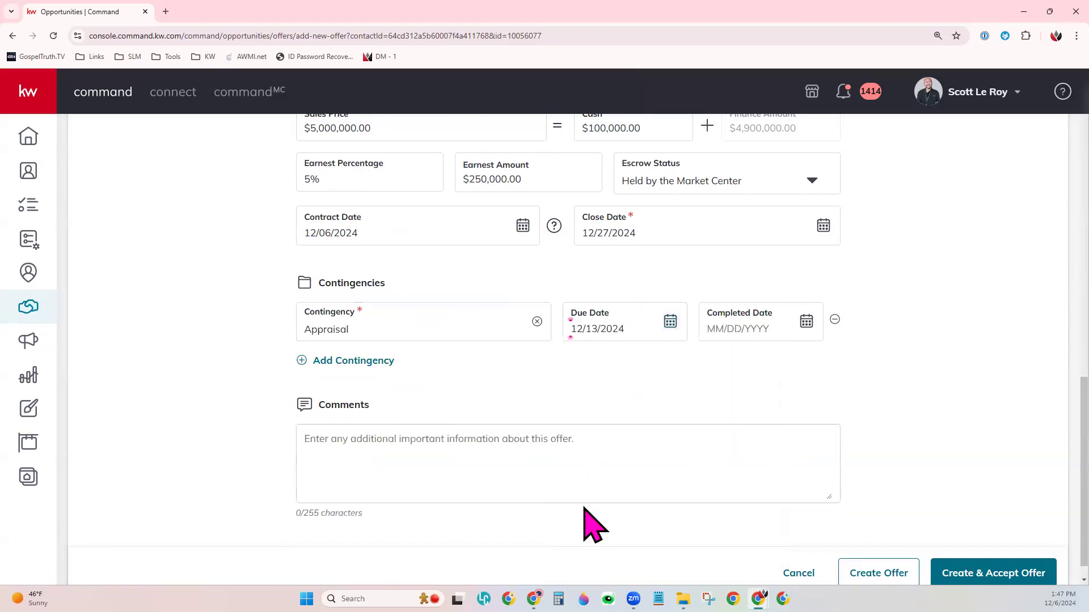
- Add a second contingency, Inspection, with a due date of 12/10/2024
{"action": "left_click", "coordinate": [374, 359]}
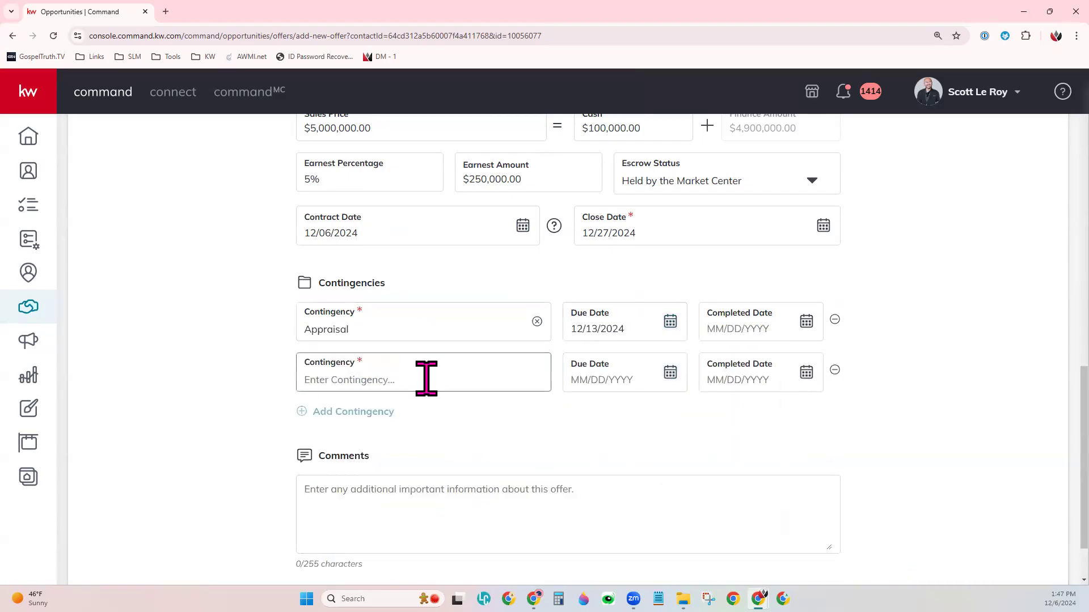
{"action": "left_click", "coordinate": [426, 376]}
{"action": "scroll", "coordinate": [436, 510], "scroll_direction": "down", "scroll_amount": 3}
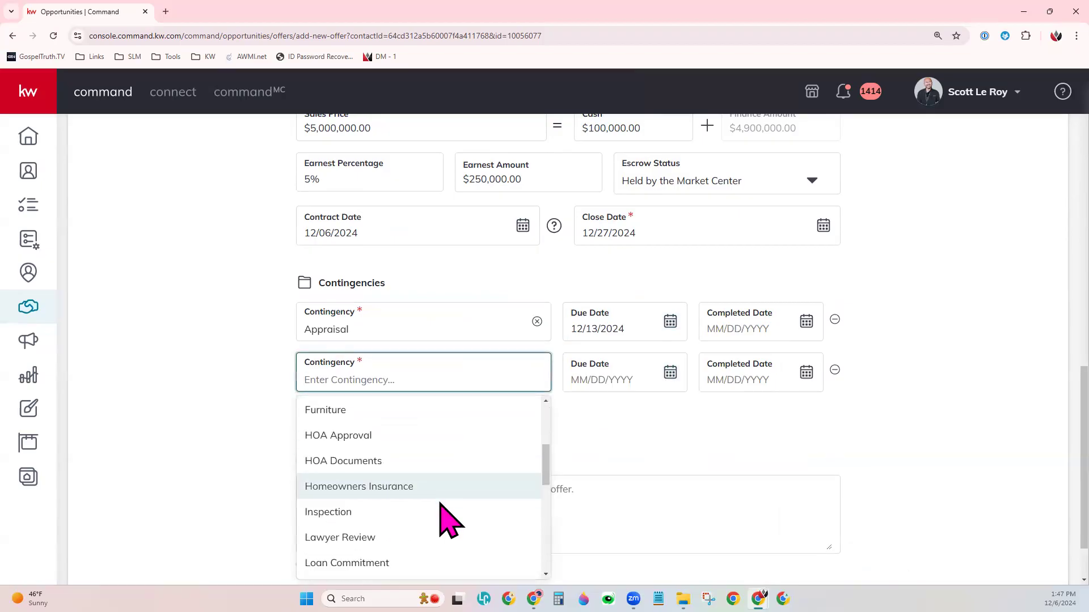
{"action": "scroll", "coordinate": [397, 482], "scroll_direction": "down", "scroll_amount": 1}
{"action": "left_click", "coordinate": [370, 463]}
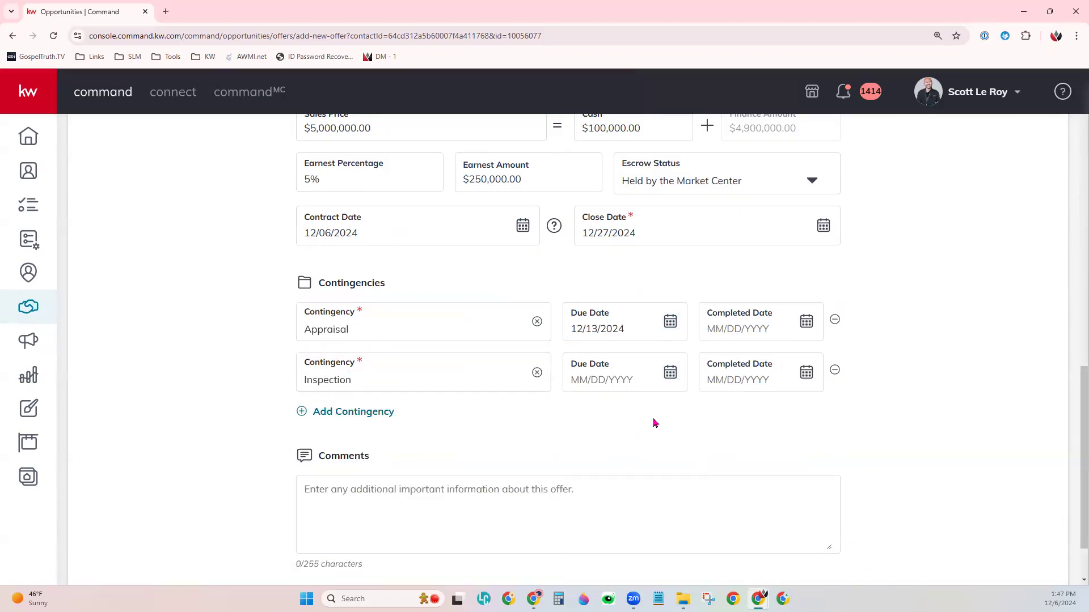
{"action": "left_click", "coordinate": [670, 372]}
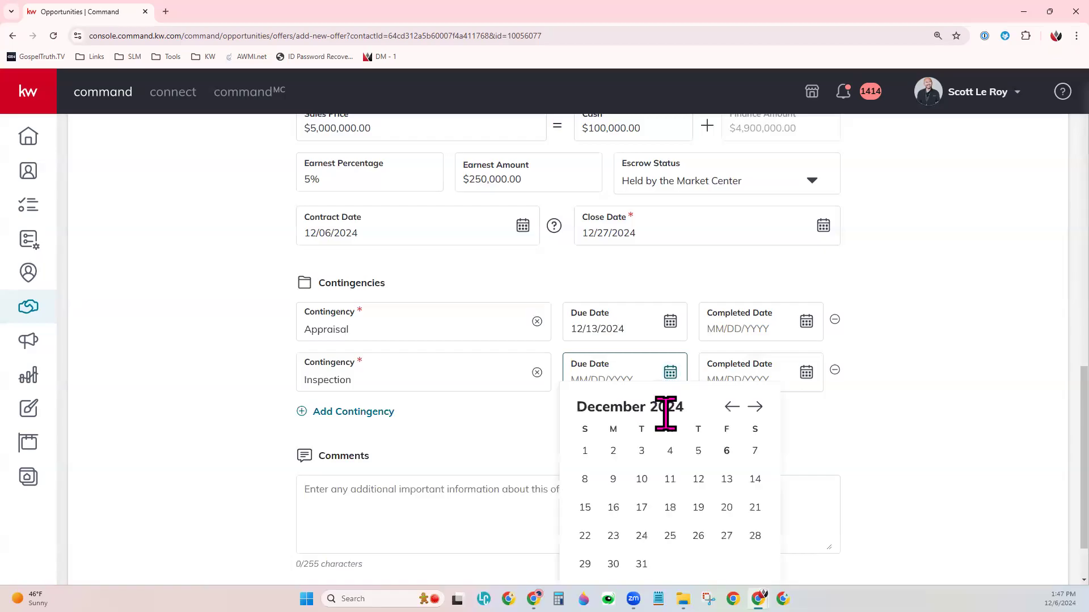
{"action": "left_click", "coordinate": [641, 479]}
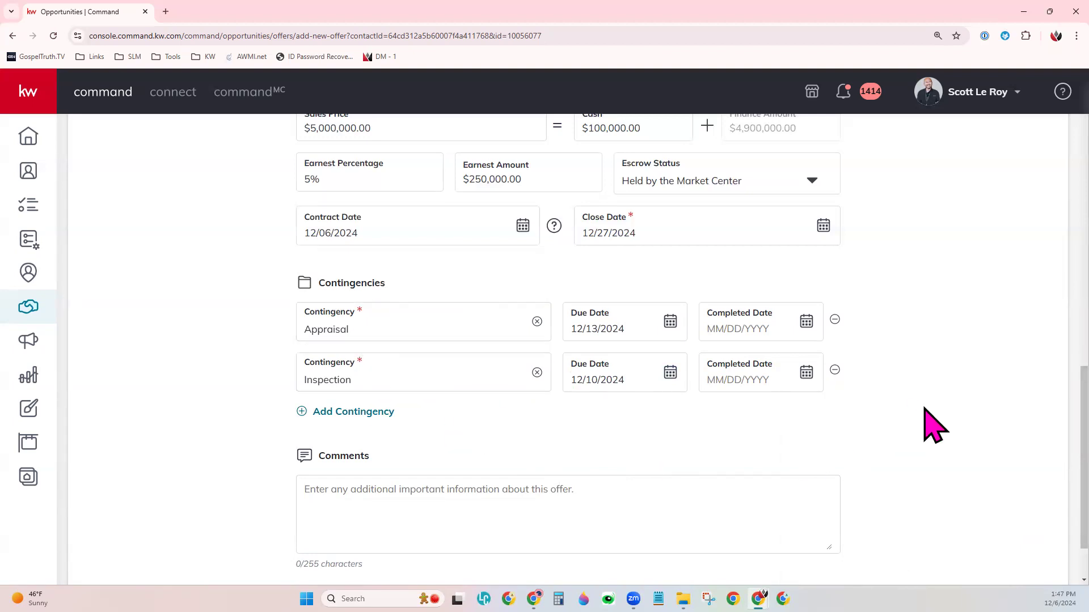
- Leave the comments empty, create the offer and try to accept it at the same time
{"action": "scroll", "coordinate": [919, 430], "scroll_direction": "down", "scroll_amount": 2}
{"action": "left_click", "coordinate": [377, 437]}
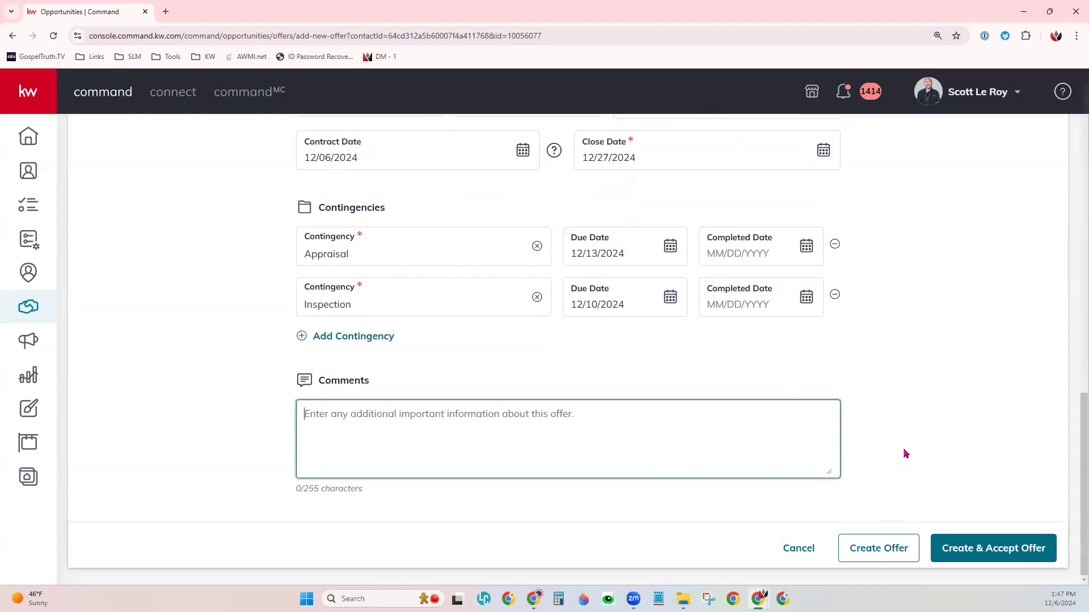
{"action": "left_click", "coordinate": [889, 545]}
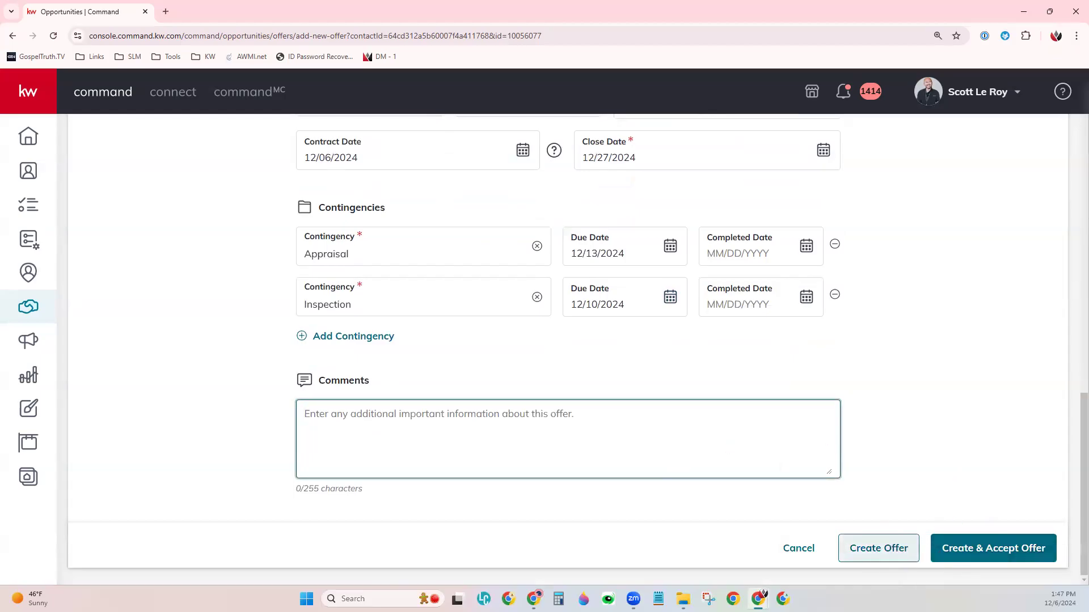
{"action": "left_click", "coordinate": [997, 545]}
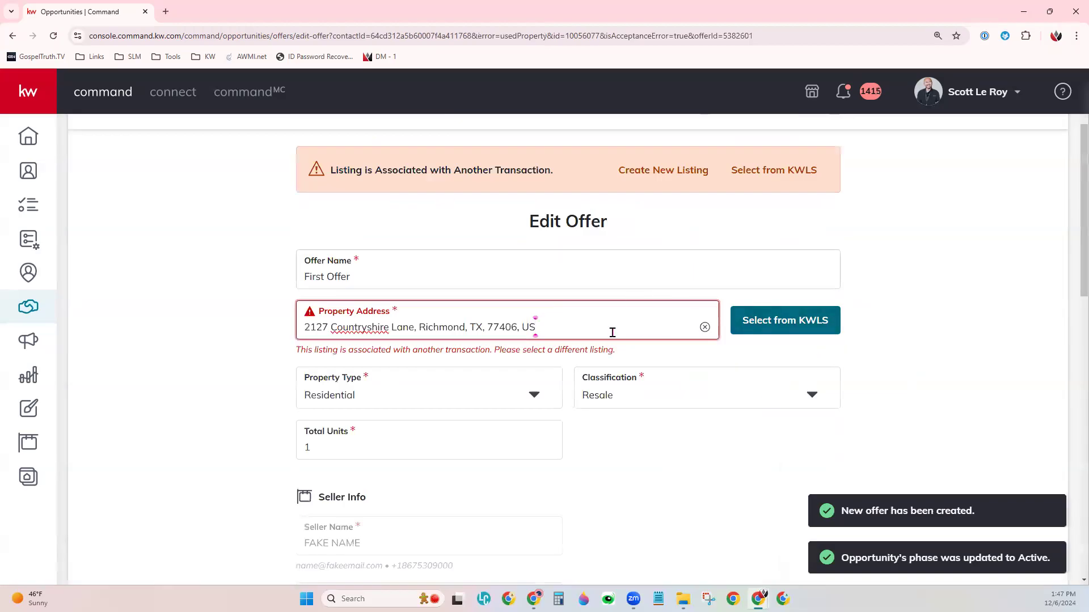
- Review the property address error on the offer and save the offer without accepting it
{"action": "scroll", "coordinate": [834, 397], "scroll_direction": "up", "scroll_amount": 1}
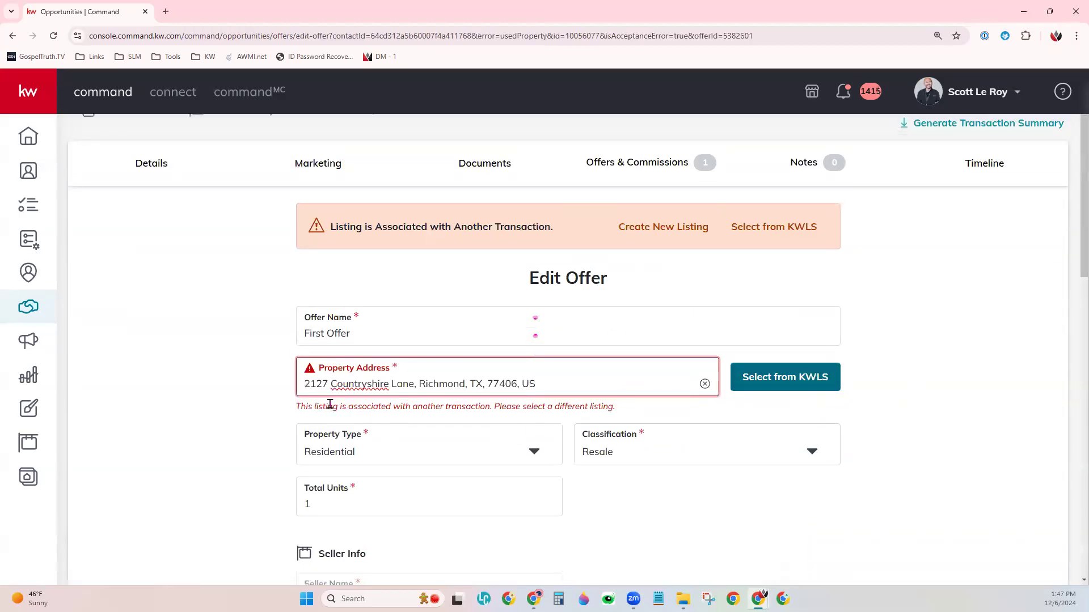
{"action": "left_click_drag", "start_coordinate": [316, 406], "coordinate": [600, 414]}
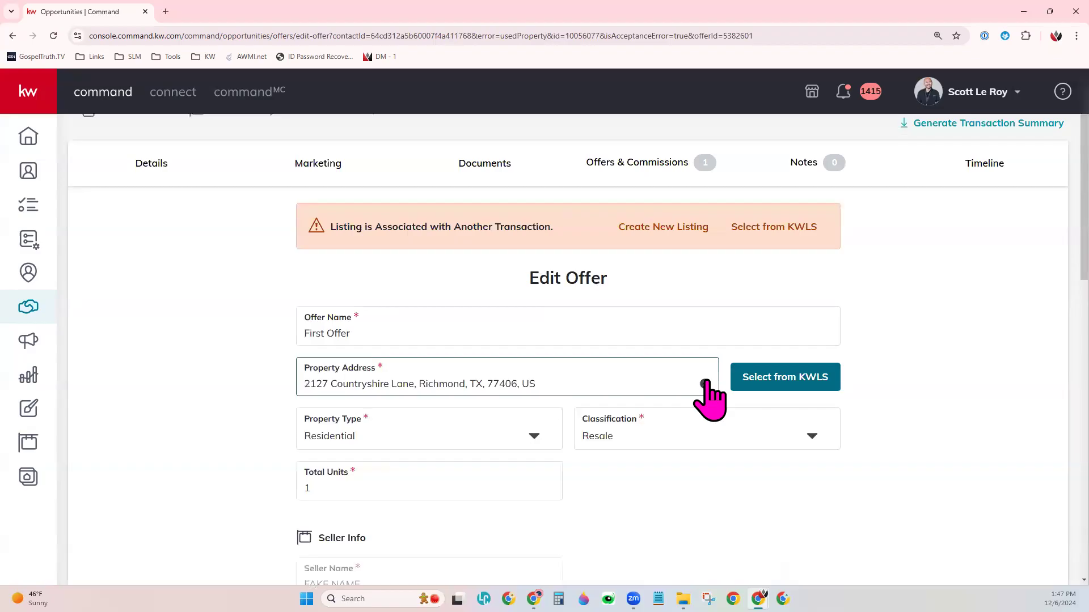
{"action": "scroll", "coordinate": [710, 395], "scroll_direction": "up", "scroll_amount": 2}
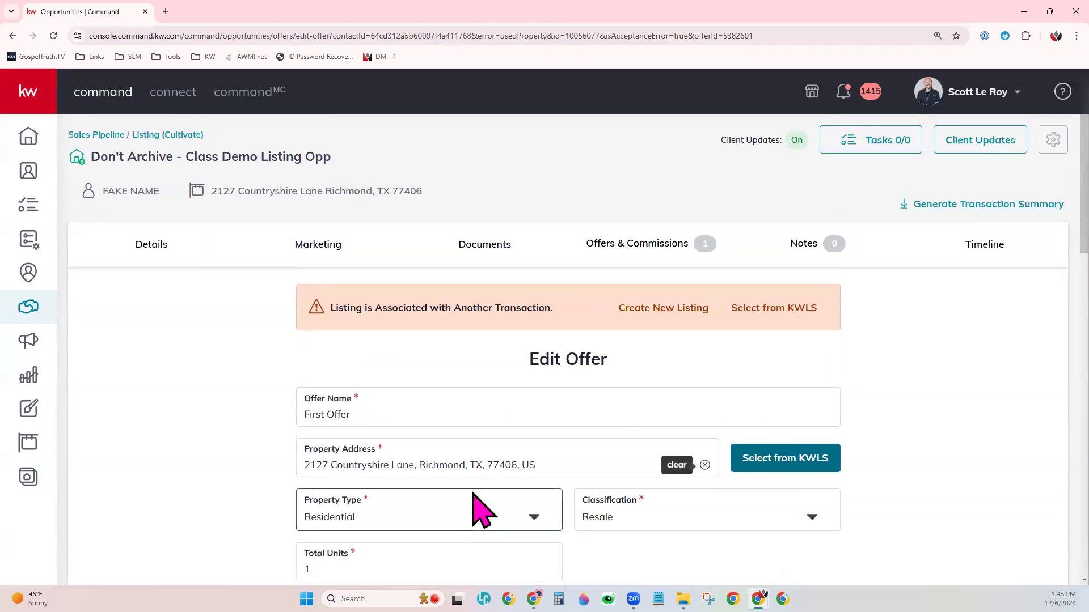
{"action": "scroll", "coordinate": [904, 469], "scroll_direction": "down", "scroll_amount": 4}
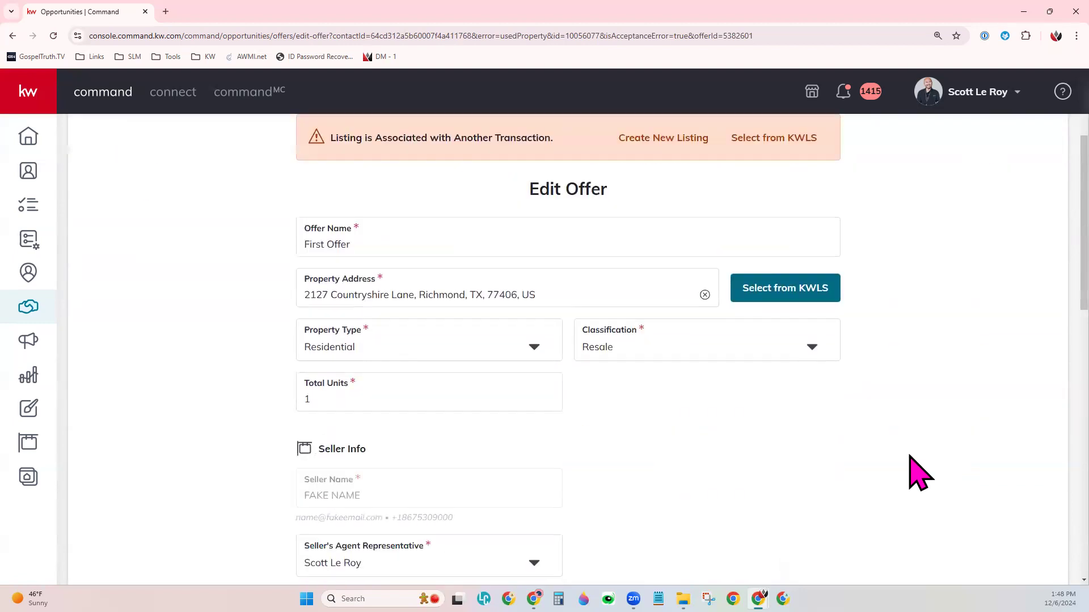
{"action": "scroll", "coordinate": [912, 465], "scroll_direction": "down", "scroll_amount": 13}
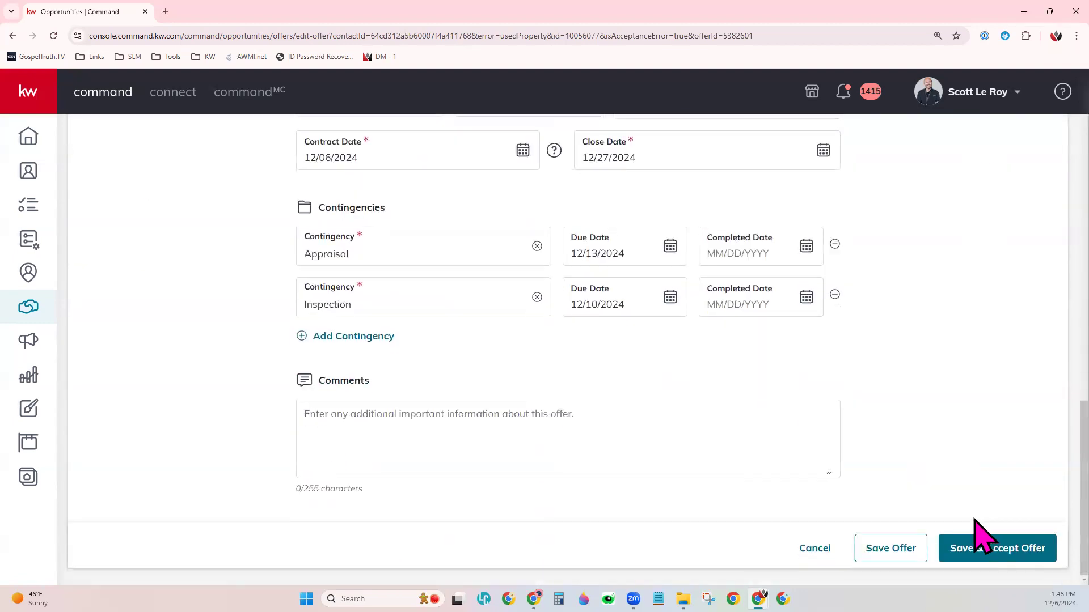
{"action": "left_click", "coordinate": [869, 551]}
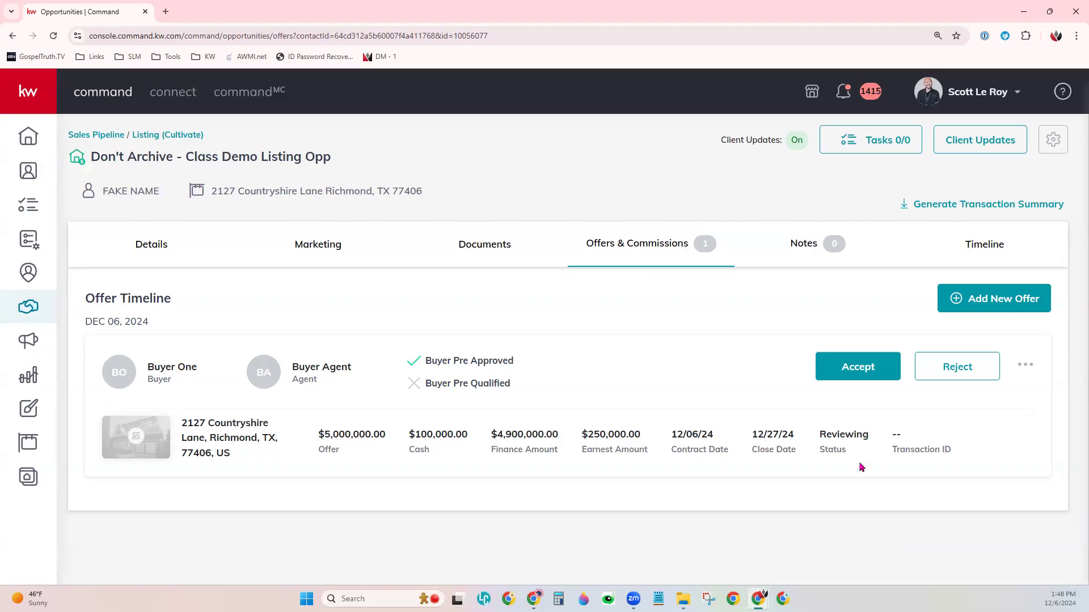
- Reopen the saved offer for editing and set the Appraisal contingency's completed date to 12/13/2024
{"action": "left_click", "coordinate": [1026, 365]}
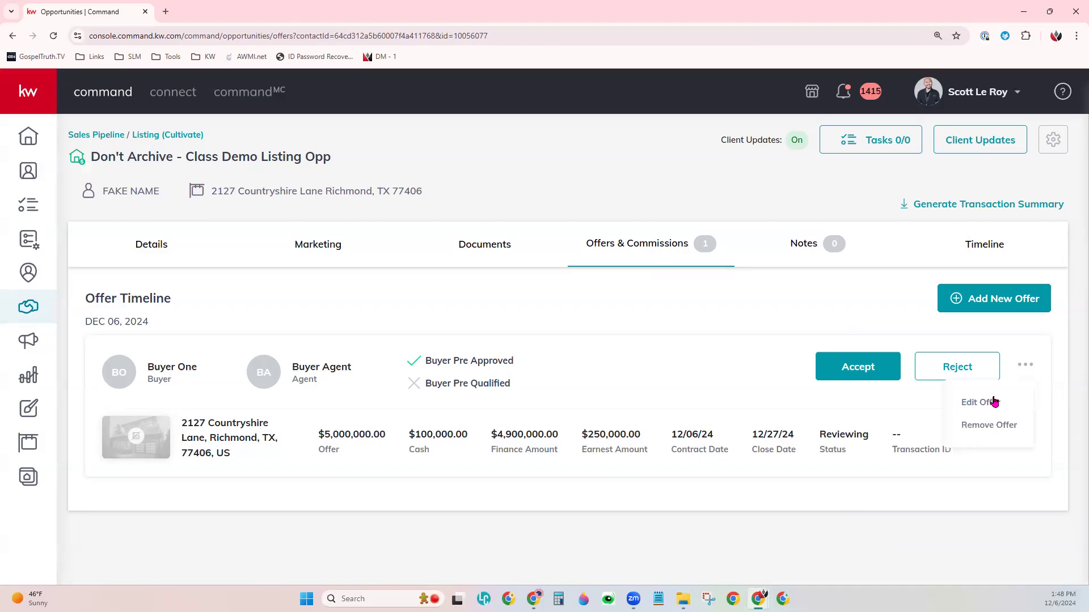
{"action": "left_click", "coordinate": [994, 402]}
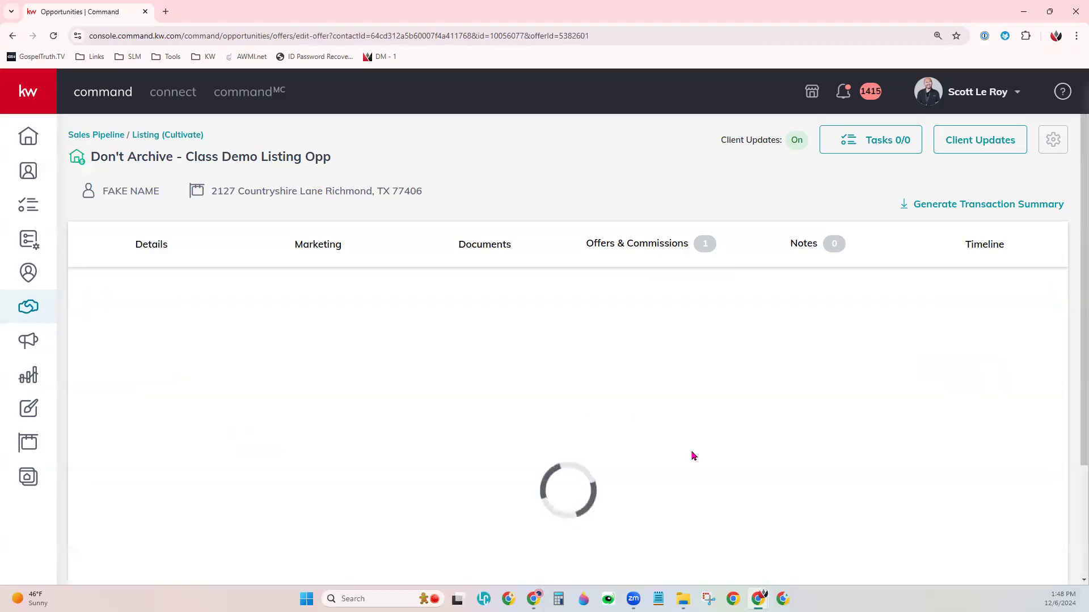
{"action": "scroll", "coordinate": [731, 459], "scroll_direction": "down", "scroll_amount": 10}
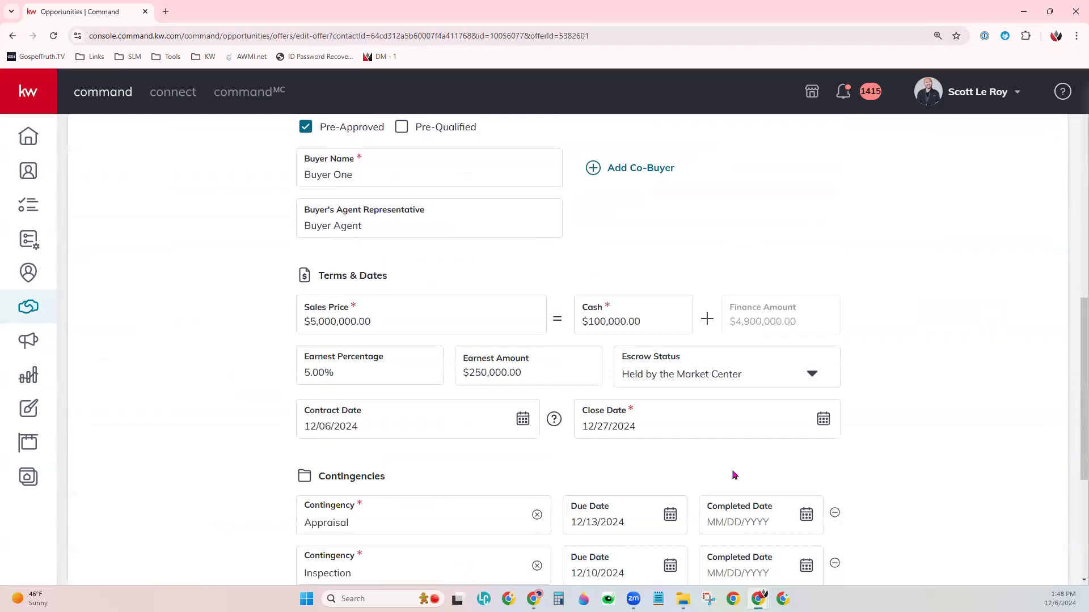
{"action": "scroll", "coordinate": [733, 475], "scroll_direction": "down", "scroll_amount": 3}
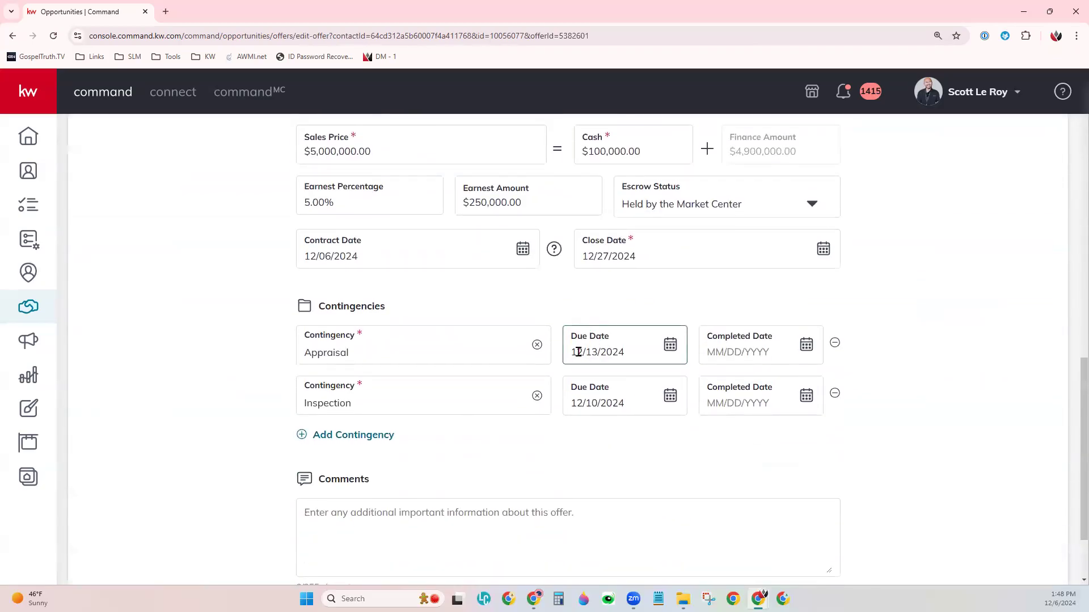
{"action": "left_click", "coordinate": [806, 344]}
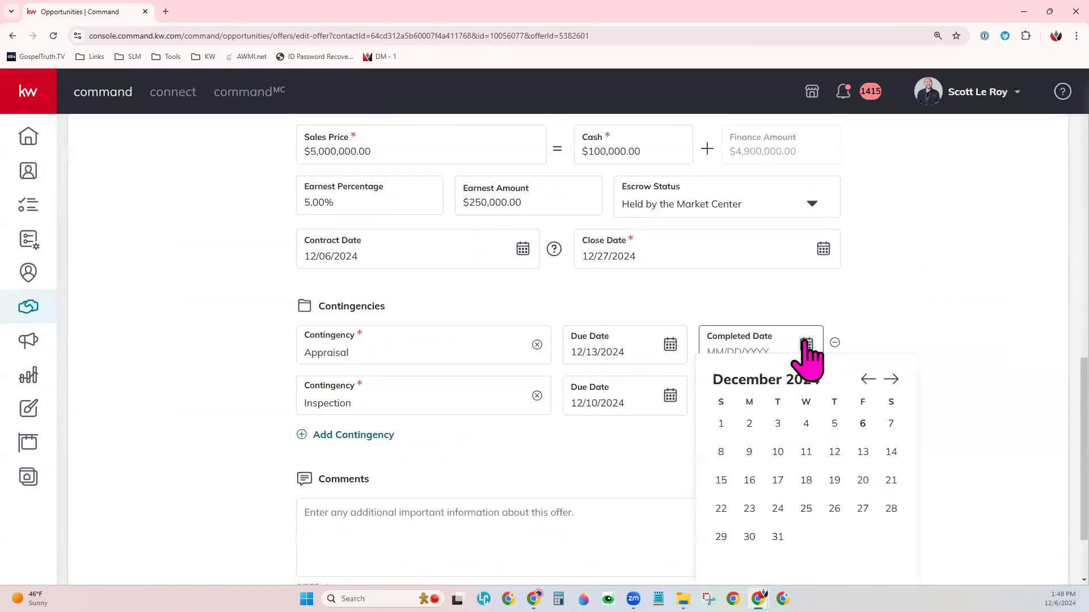
{"action": "left_click", "coordinate": [862, 452]}
- Set the Inspection contingency's completed date to 12/10/2024 and save the offer
{"action": "left_click", "coordinate": [806, 395]}
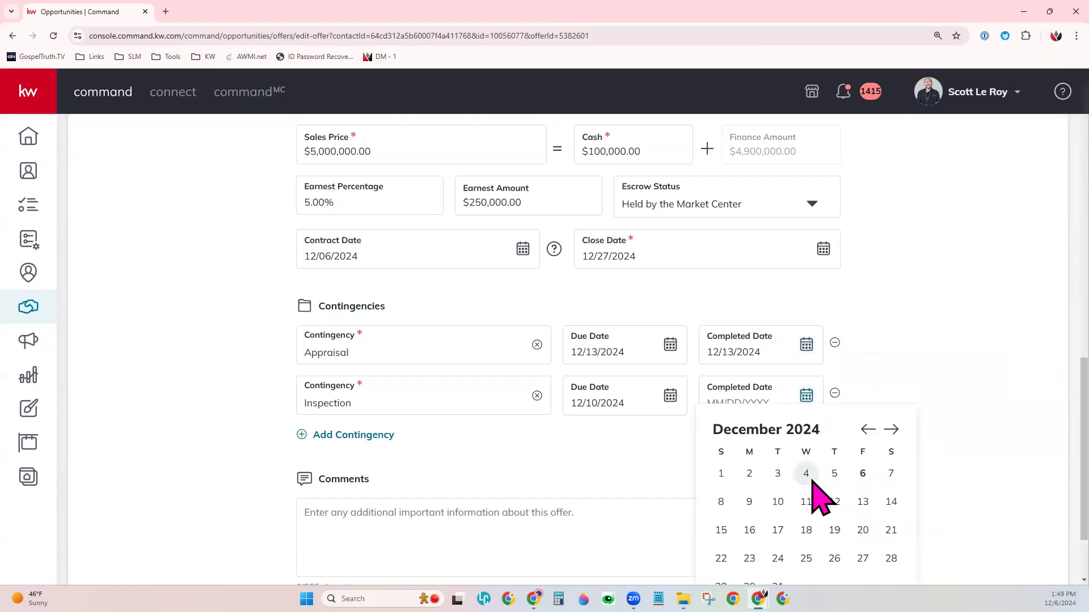
{"action": "left_click", "coordinate": [777, 502]}
{"action": "scroll", "coordinate": [883, 495], "scroll_direction": "down", "scroll_amount": 2}
{"action": "left_click", "coordinate": [893, 547]}
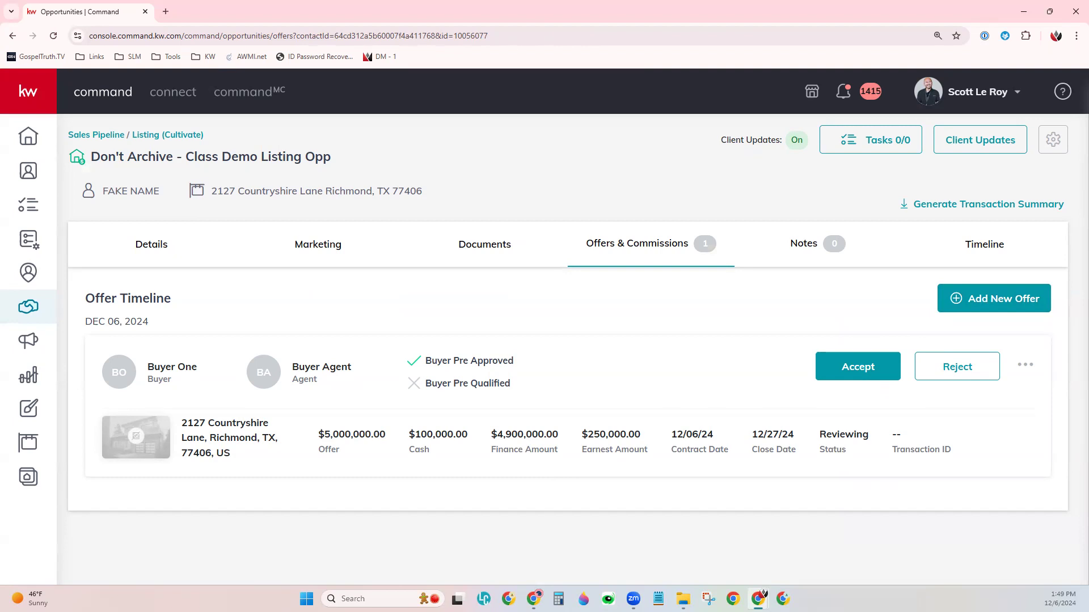
- Look through the opportunity's Listed, Under Contract and Closed document checklists
{"action": "left_click", "coordinate": [503, 240]}
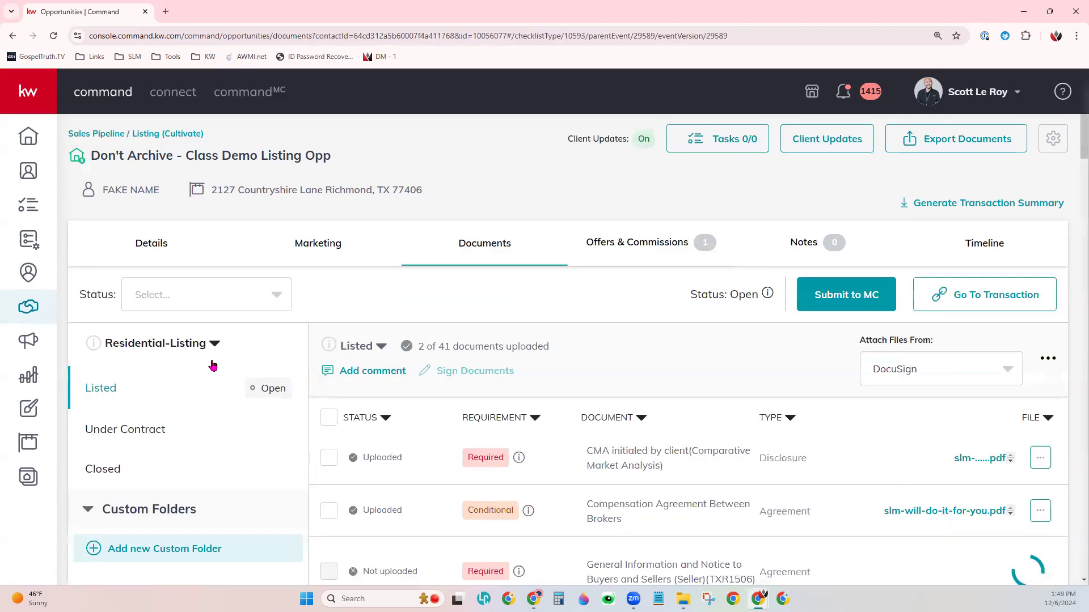
{"action": "scroll", "coordinate": [213, 365], "scroll_direction": "down", "scroll_amount": 1}
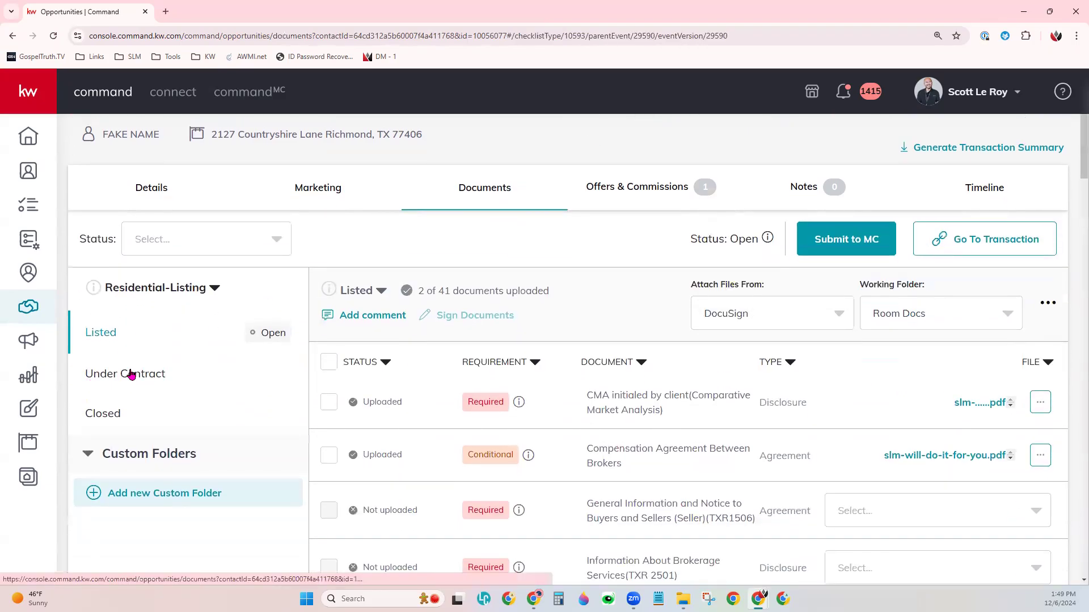
{"action": "left_click", "coordinate": [131, 374]}
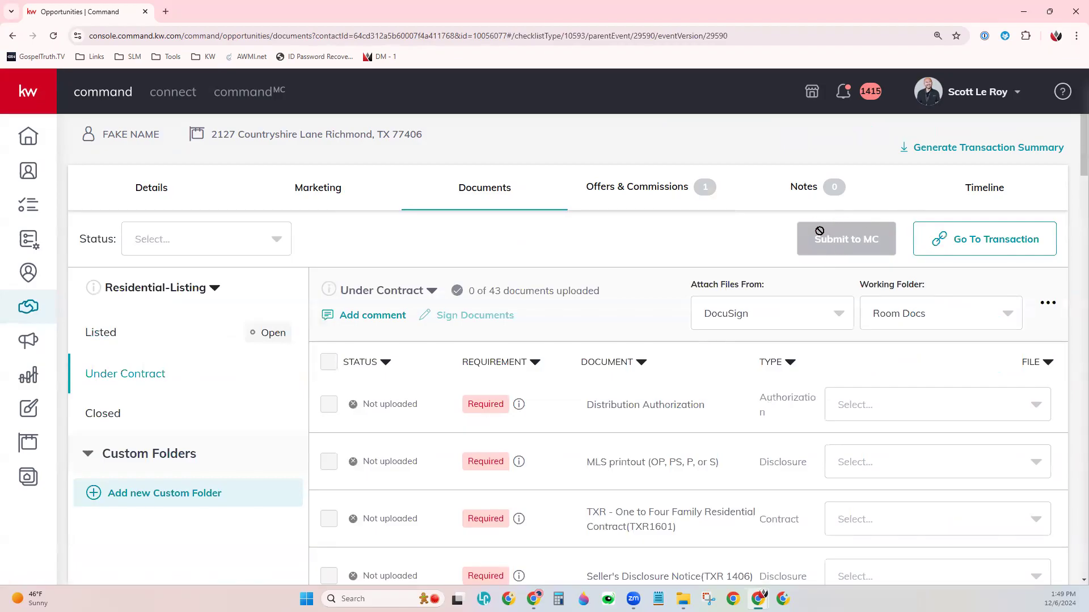
{"action": "left_click", "coordinate": [91, 419]}
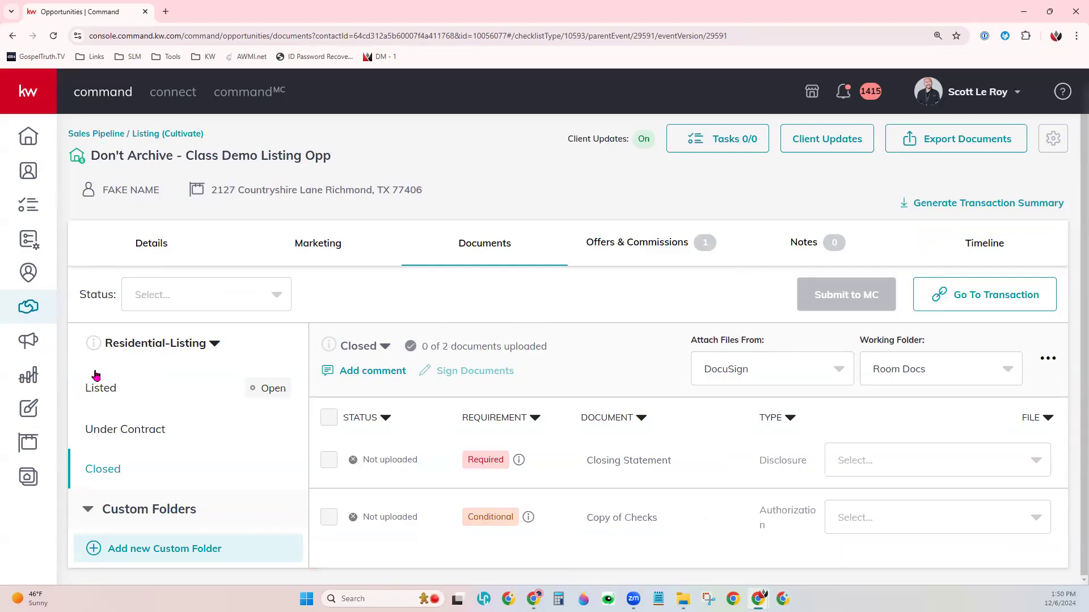
{"action": "left_click", "coordinate": [101, 390]}
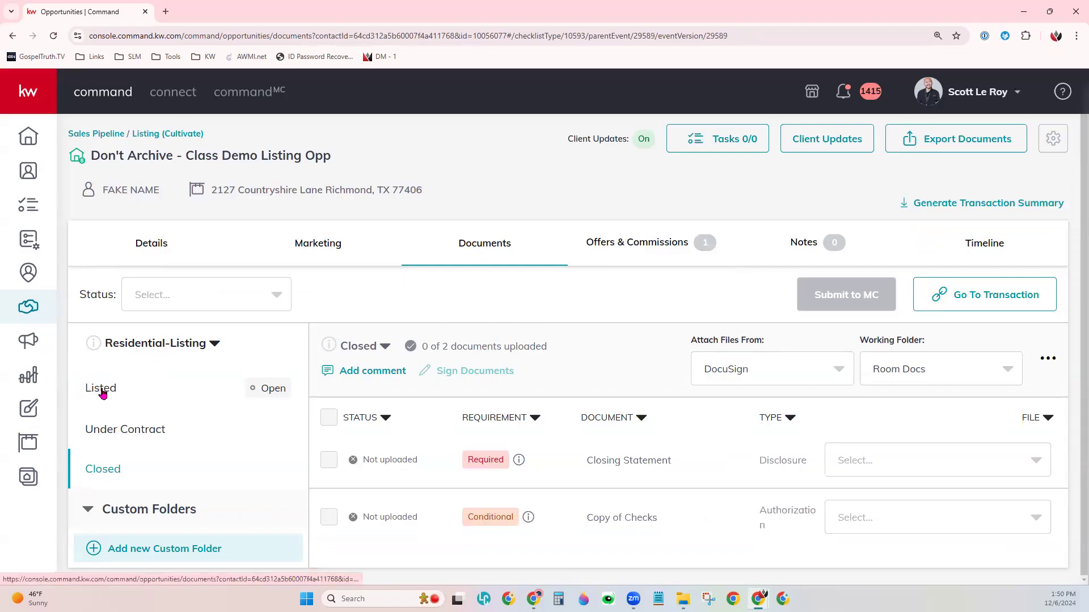
- Create a new version of the Under Contract document checklist named "2nd Contract" and look over its documents
{"action": "left_click", "coordinate": [97, 429]}
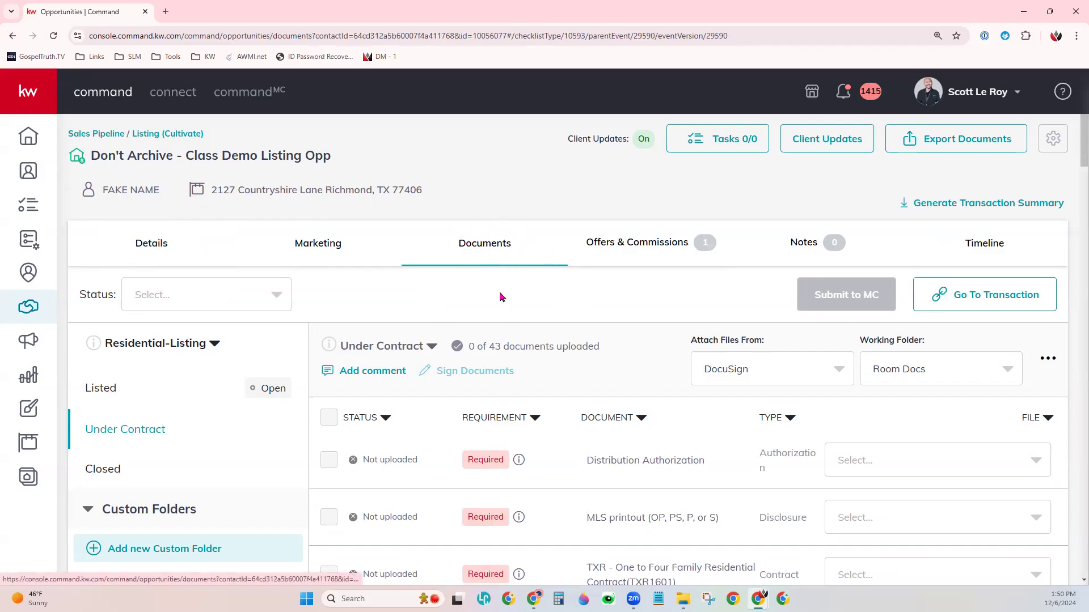
{"action": "left_click", "coordinate": [425, 353]}
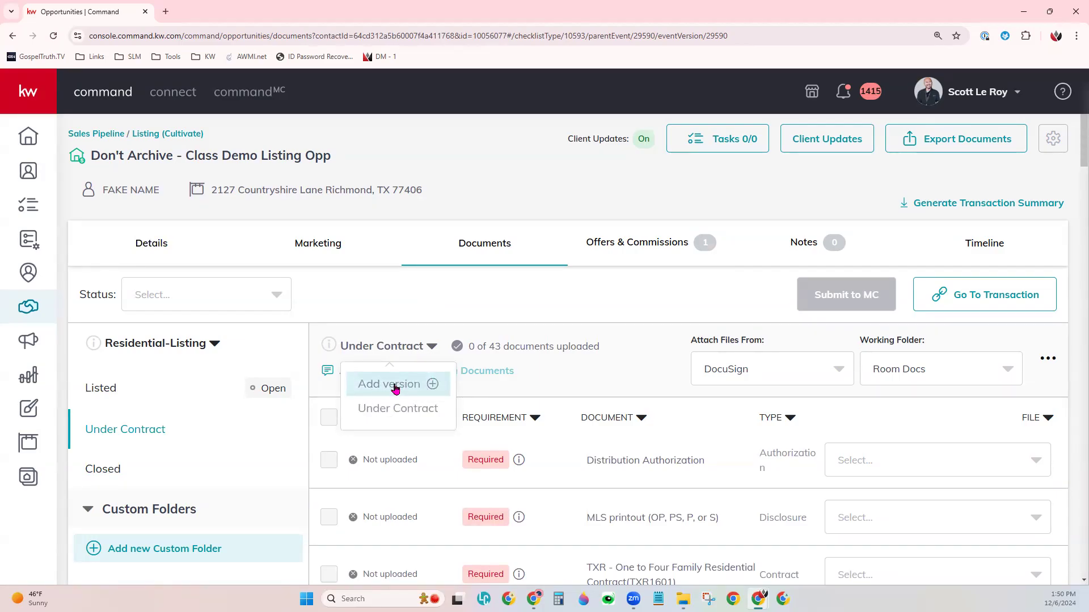
{"action": "left_click", "coordinate": [409, 385]}
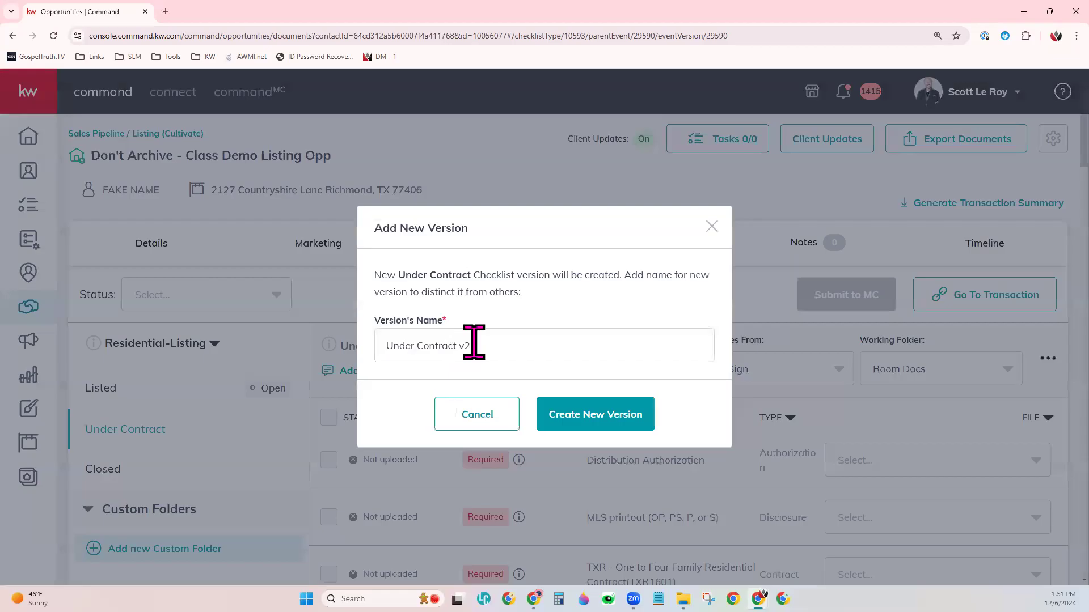
{"action": "left_click_drag", "start_coordinate": [475, 344], "coordinate": [387, 338]}
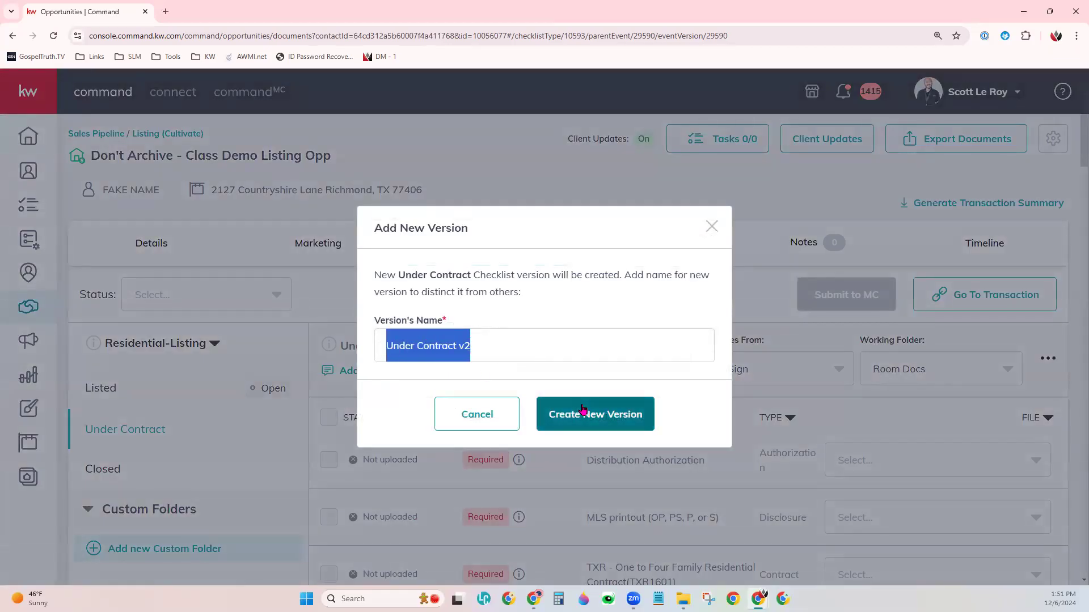
{"action": "type", "text": "2nd Contra"}
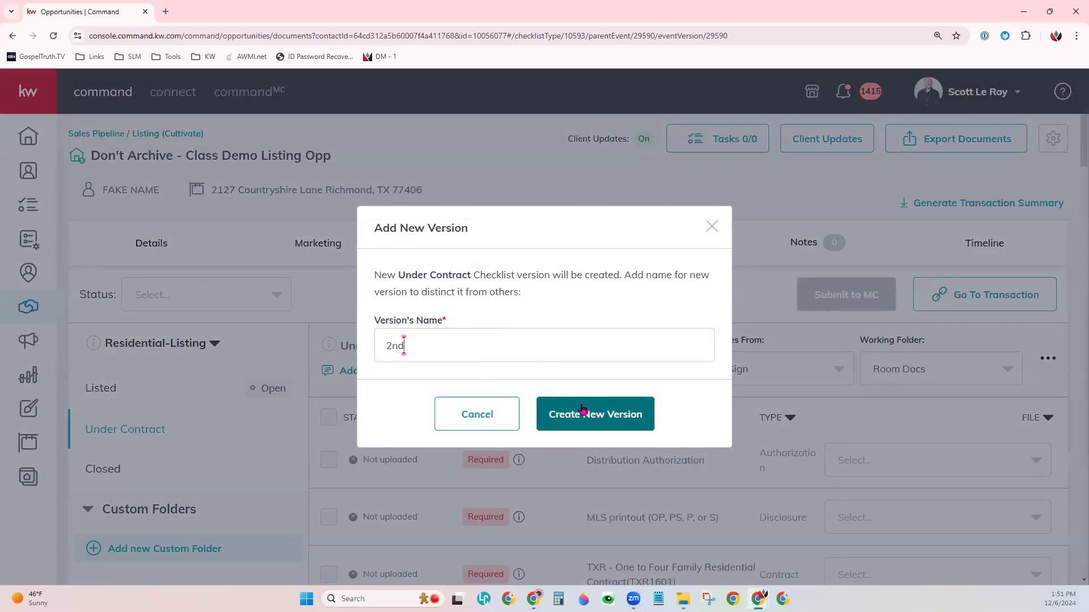
{"action": "type", "text": "ct"}
{"action": "left_click", "coordinate": [582, 409]}
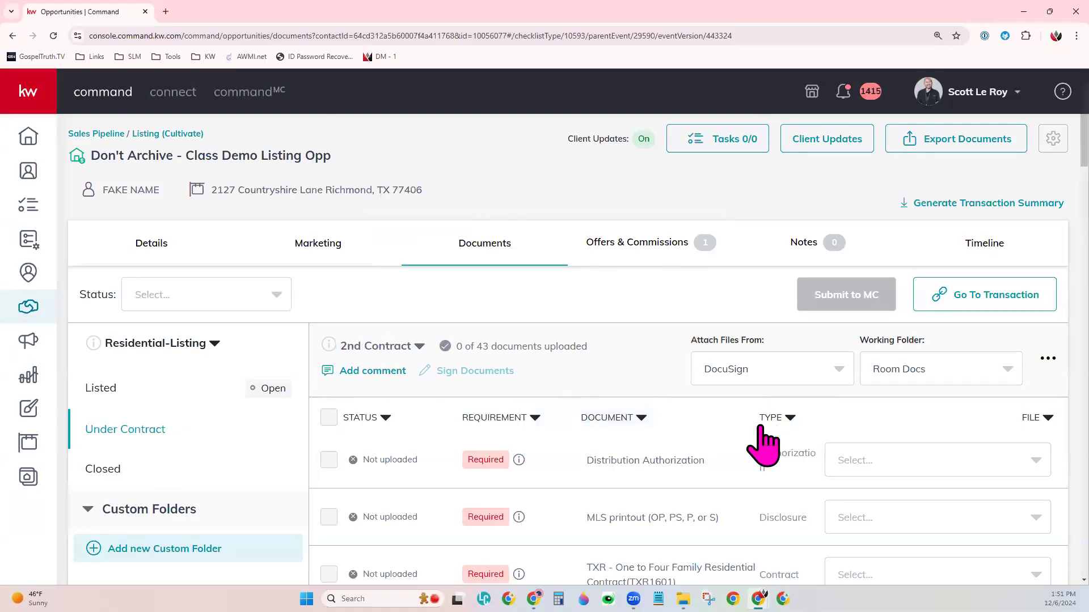
{"action": "scroll", "coordinate": [764, 448], "scroll_direction": "down", "scroll_amount": 2}
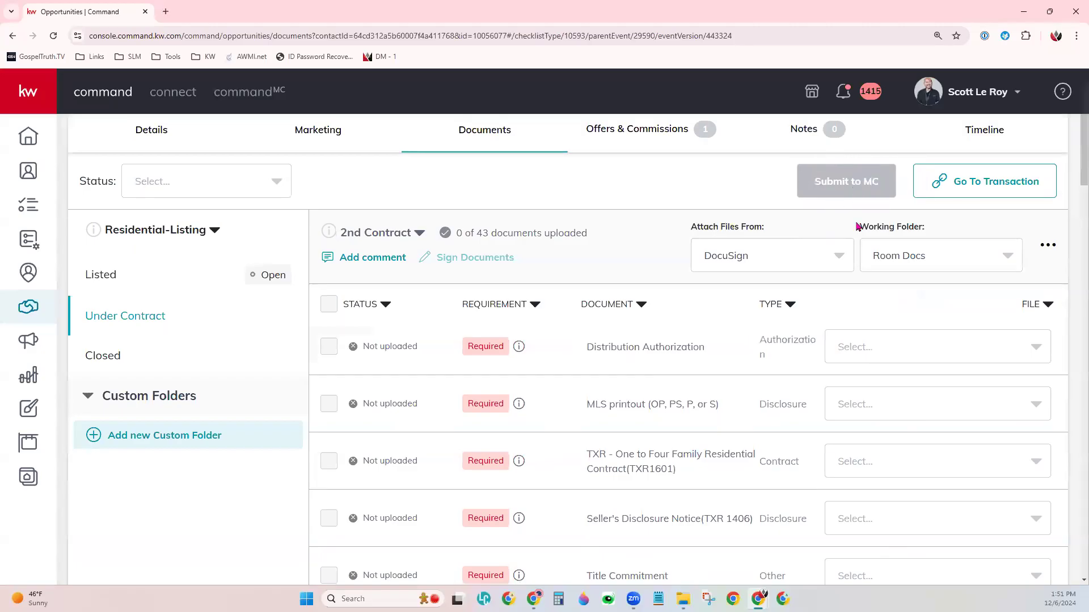
{"action": "scroll", "coordinate": [786, 402], "scroll_direction": "up", "scroll_amount": 2}
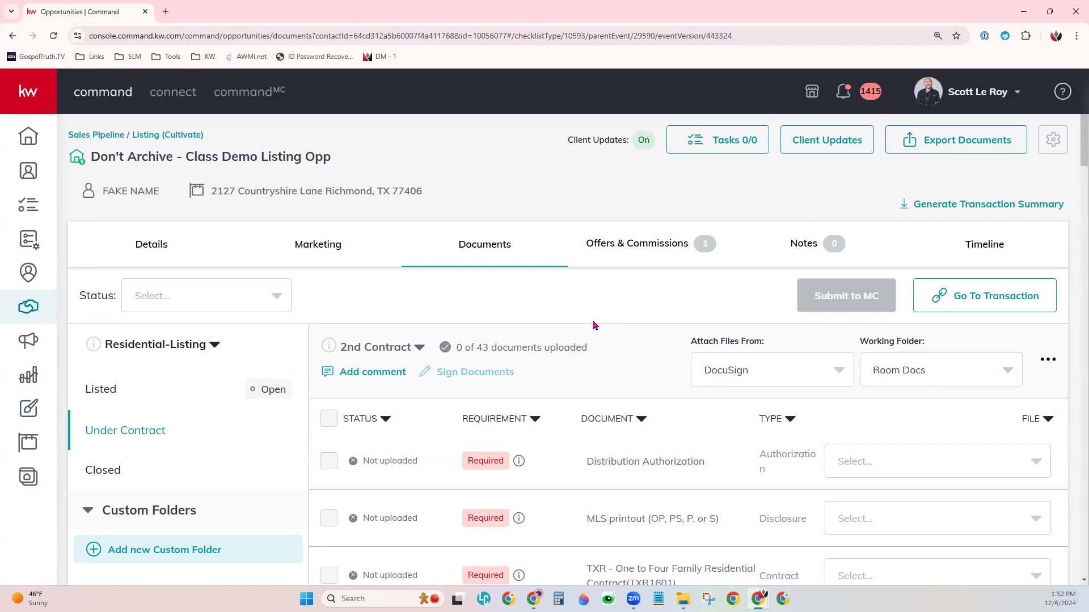
- Switch the Lost opportunity setting on in the opportunity's details and back off without saving
{"action": "left_click", "coordinate": [151, 243]}
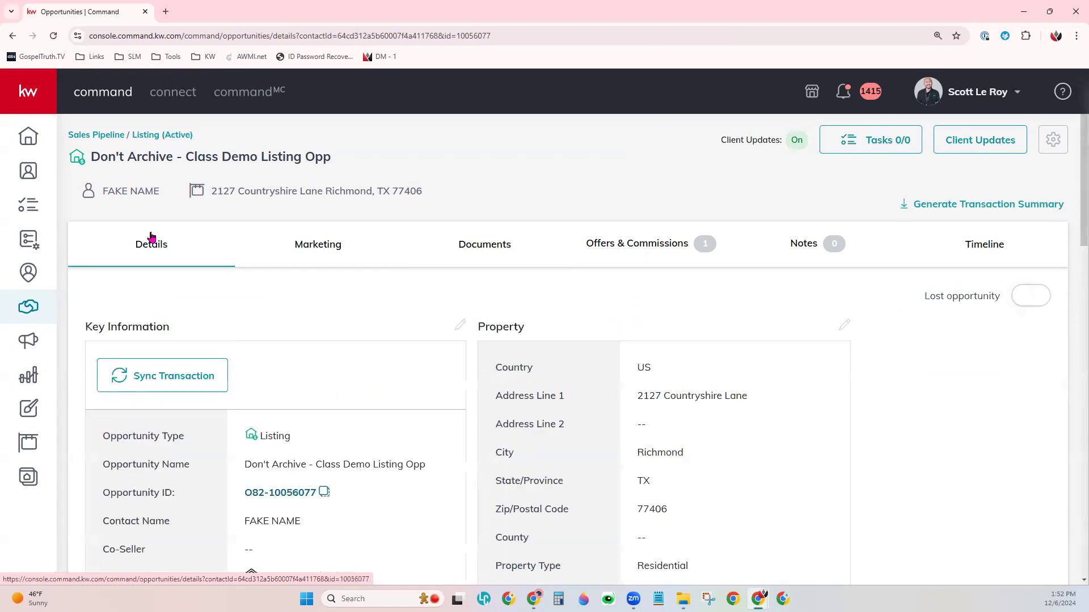
{"action": "left_click", "coordinate": [1031, 296]}
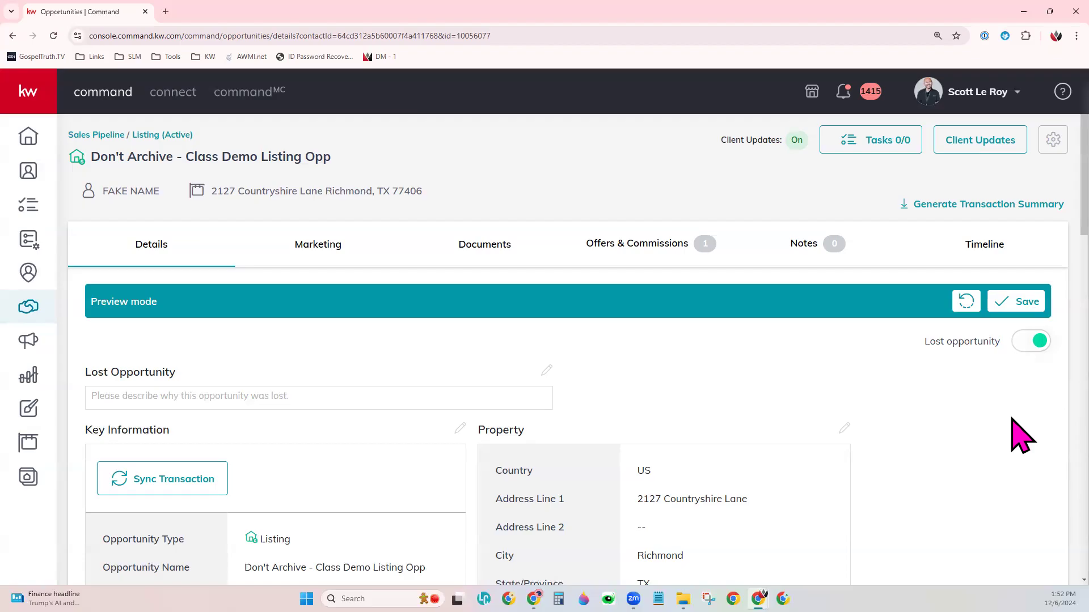
{"action": "left_click", "coordinate": [1039, 342]}
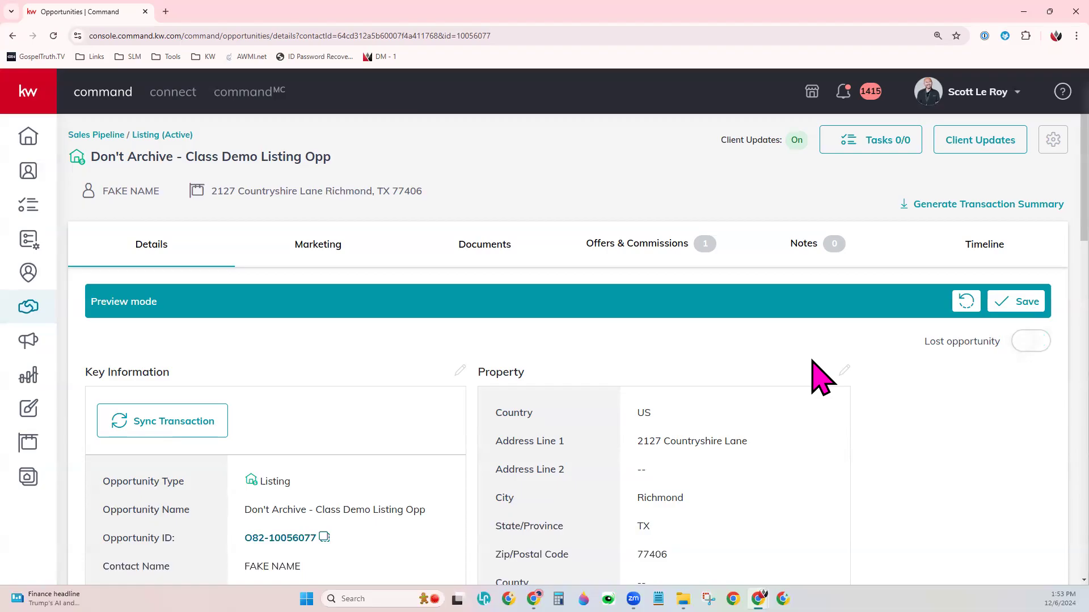
- Archive the first listing opportunity in the Watch stage of the Listings pipeline's Cultivate phase
{"action": "left_click", "coordinate": [104, 135]}
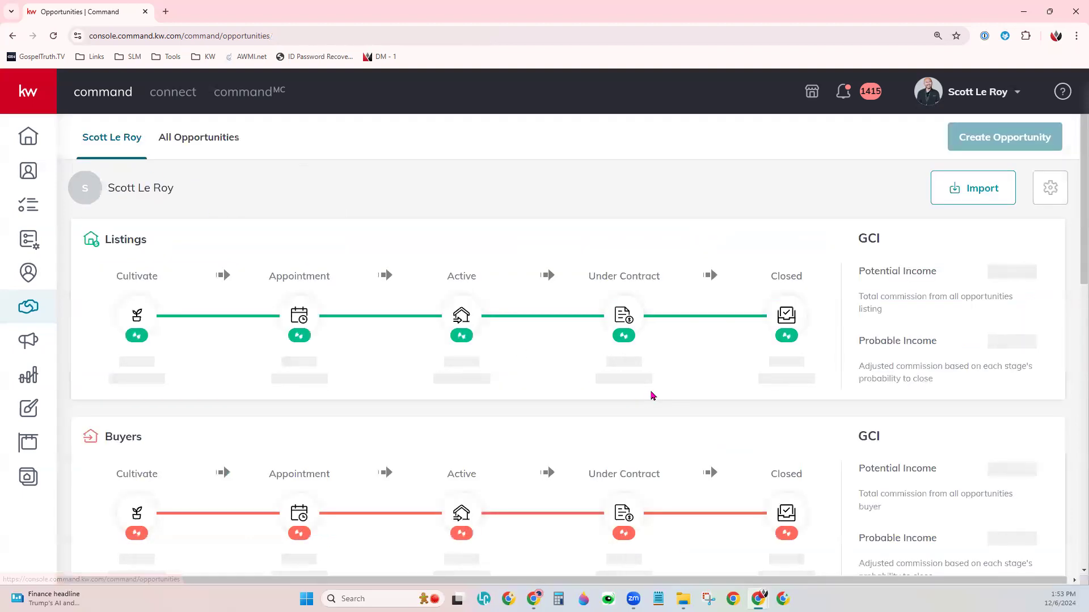
{"action": "left_click", "coordinate": [137, 318]}
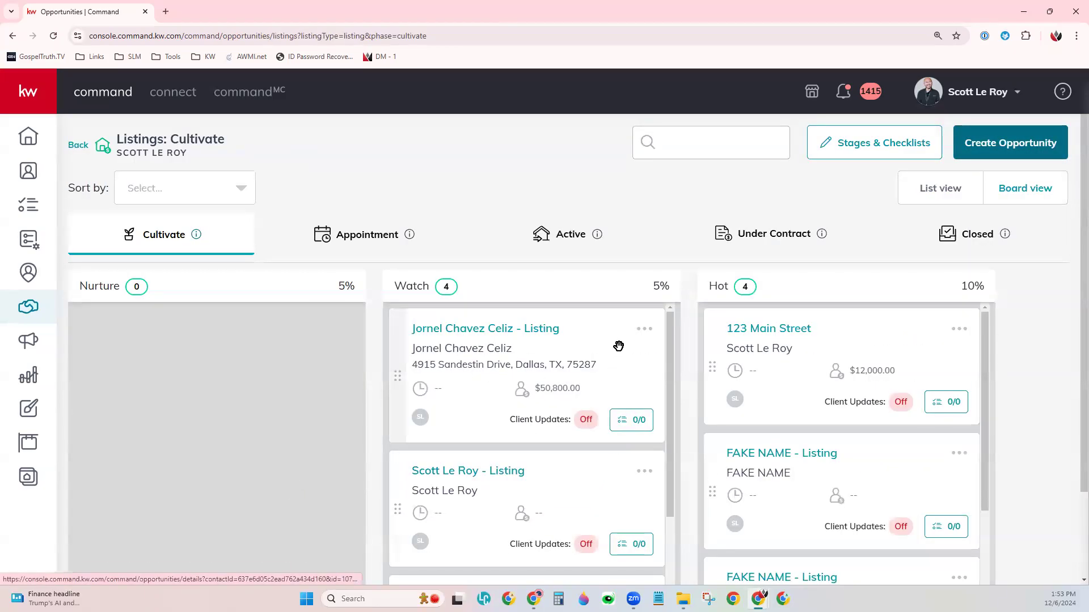
{"action": "left_click", "coordinate": [643, 338]}
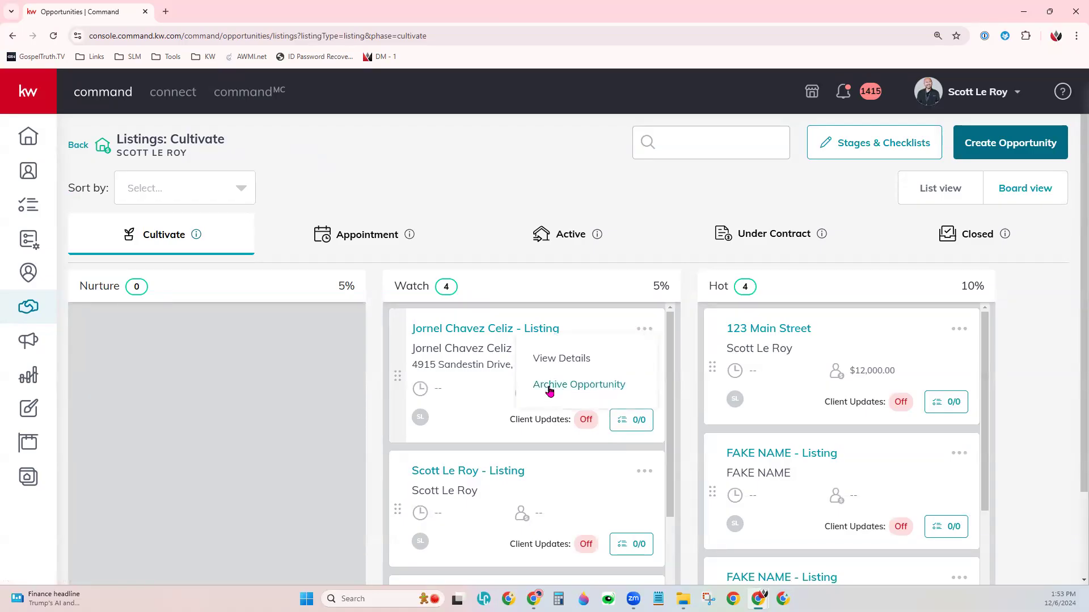
{"action": "left_click", "coordinate": [581, 387]}
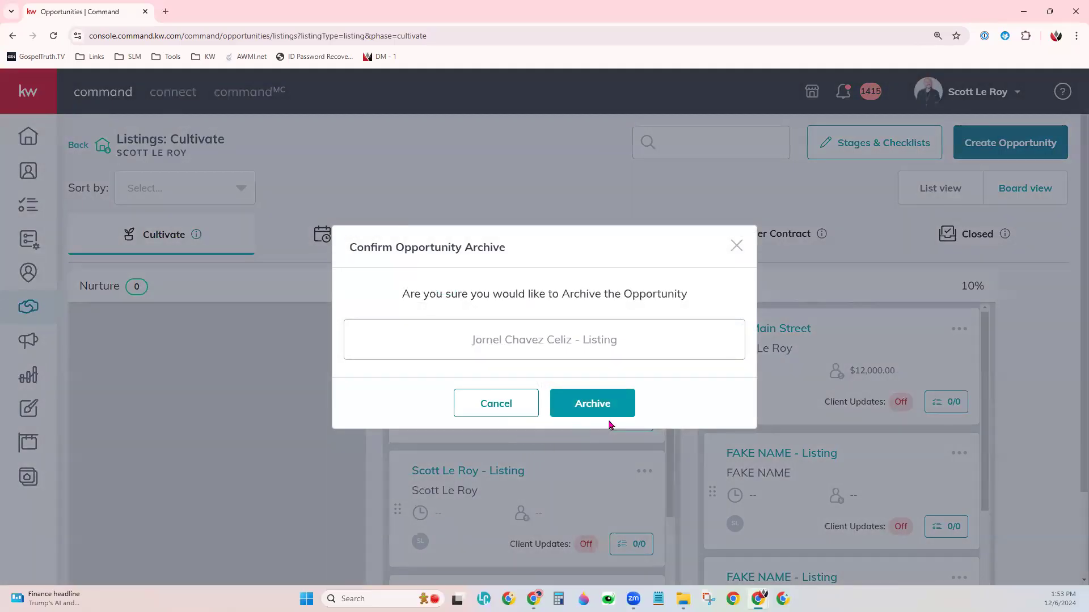
{"action": "left_click", "coordinate": [583, 404]}
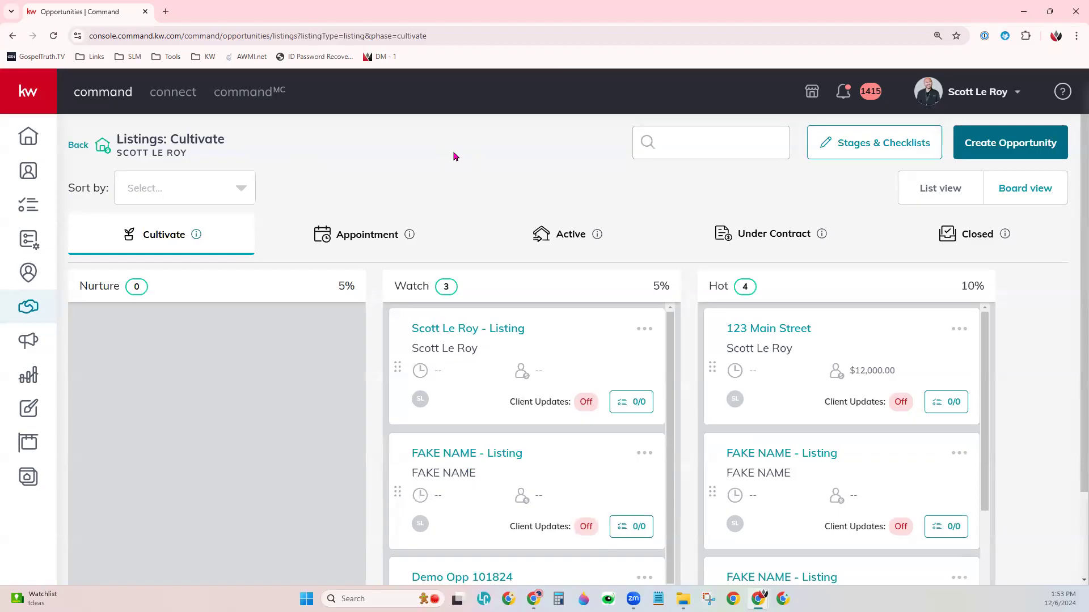
- Look over the All Opportunities list and return to the agent's own pipeline overview
{"action": "left_click", "coordinate": [28, 309]}
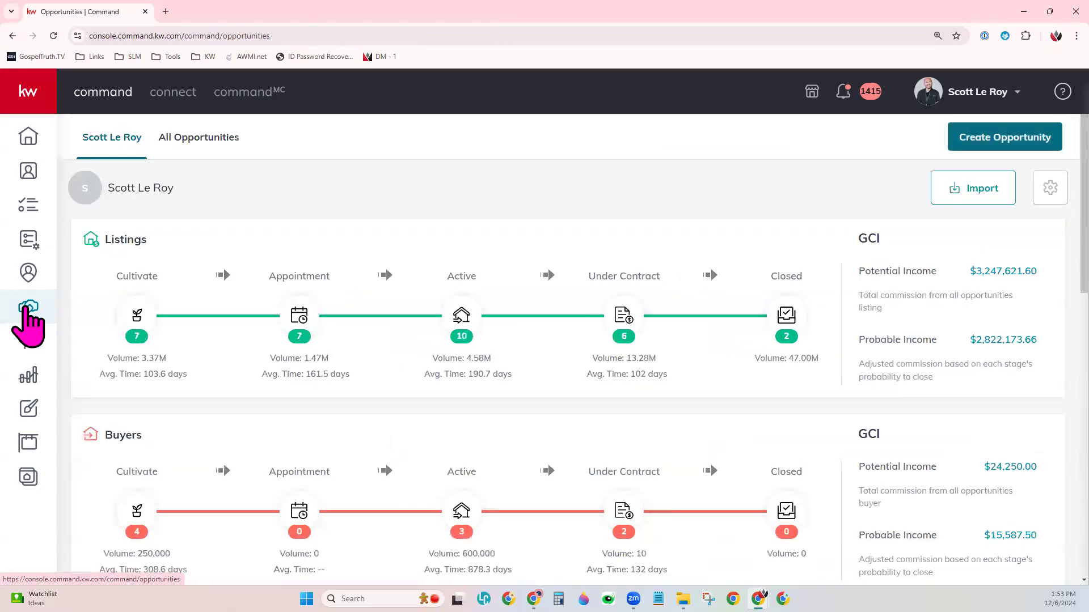
{"action": "left_click", "coordinate": [182, 156]}
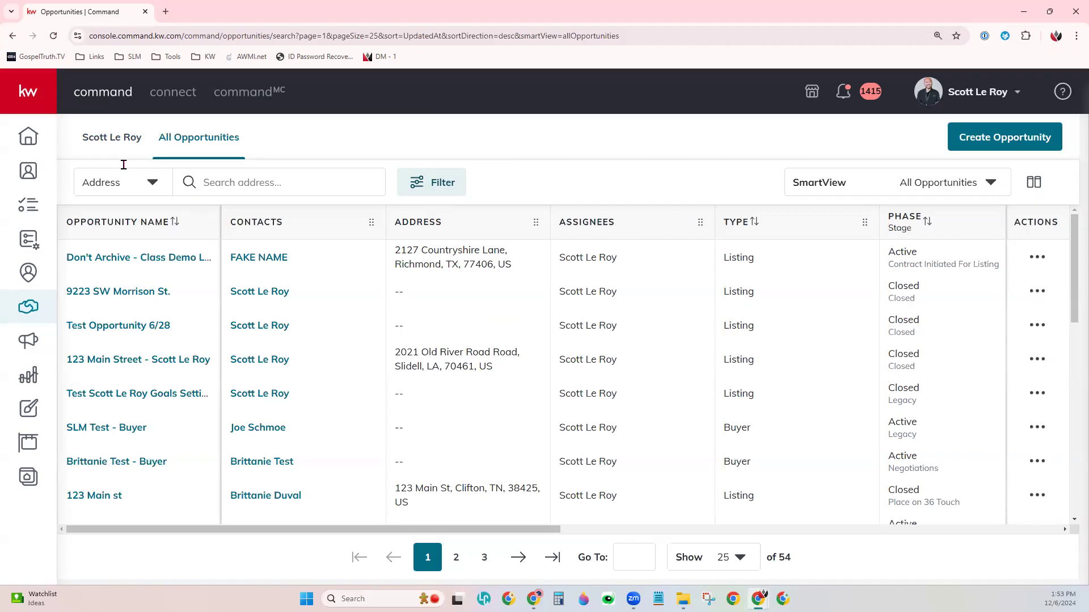
{"action": "left_click", "coordinate": [97, 150]}
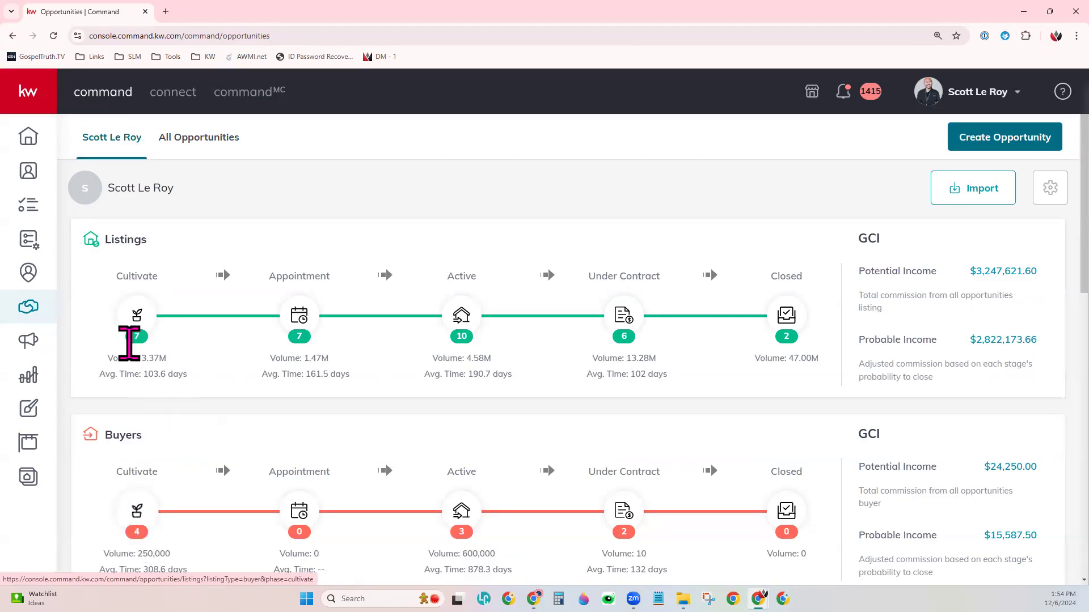
- Open the stage and checklist settings for the Listings Cultivate phase and examine the stage order
{"action": "left_click", "coordinate": [138, 326]}
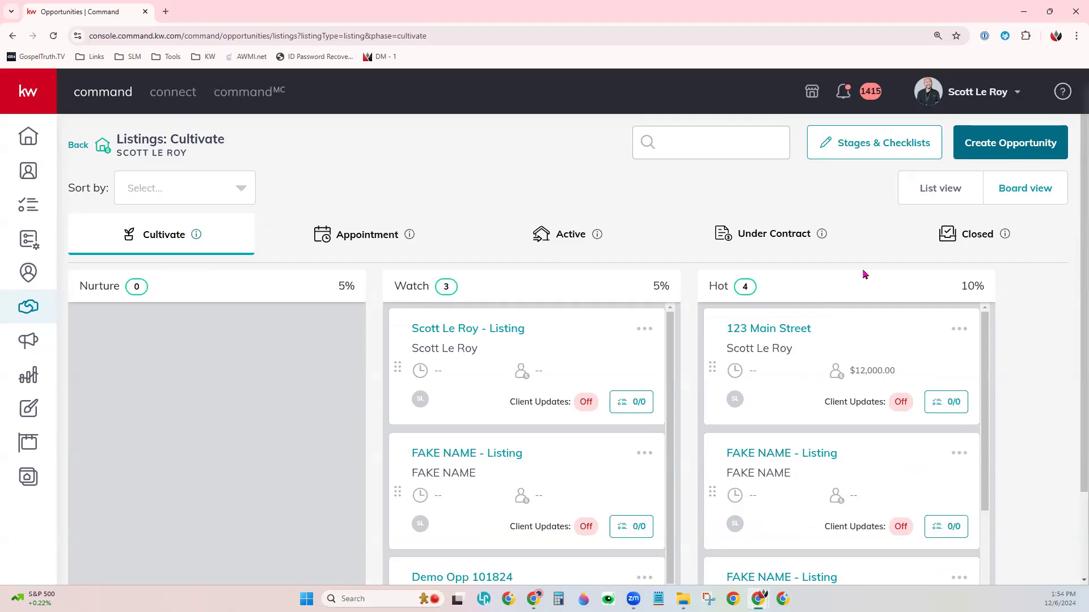
{"action": "left_click", "coordinate": [883, 159]}
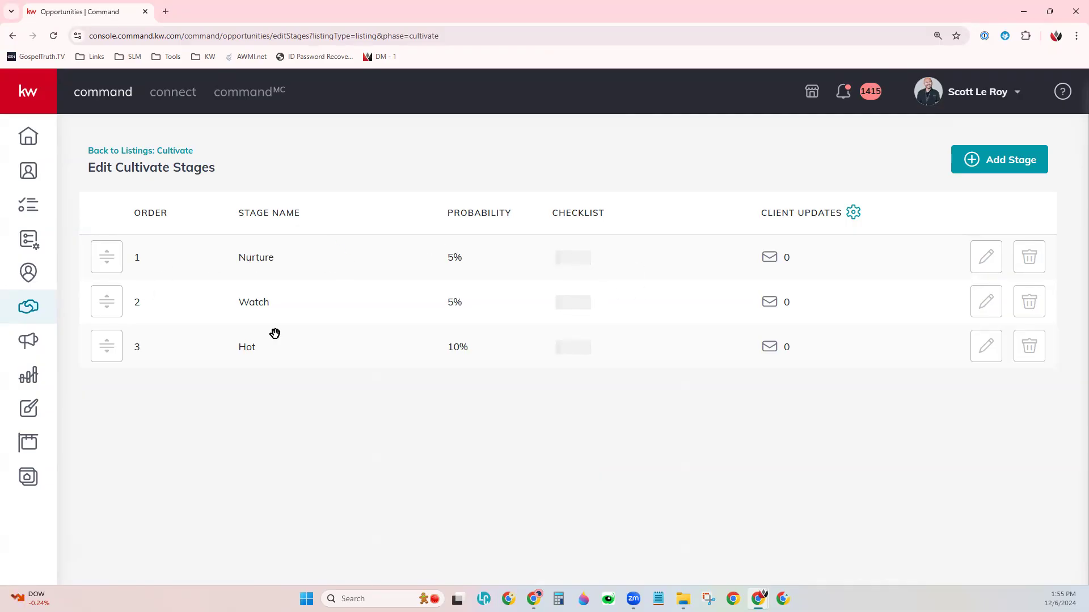
{"action": "mouse_move", "coordinate": [112, 261]}
{"action": "left_mouse_down"}
{"action": "mouse_move", "coordinate": [104, 306]}
{"action": "mouse_move", "coordinate": [126, 306]}
{"action": "mouse_move", "coordinate": [125, 266]}
{"action": "left_mouse_up"}
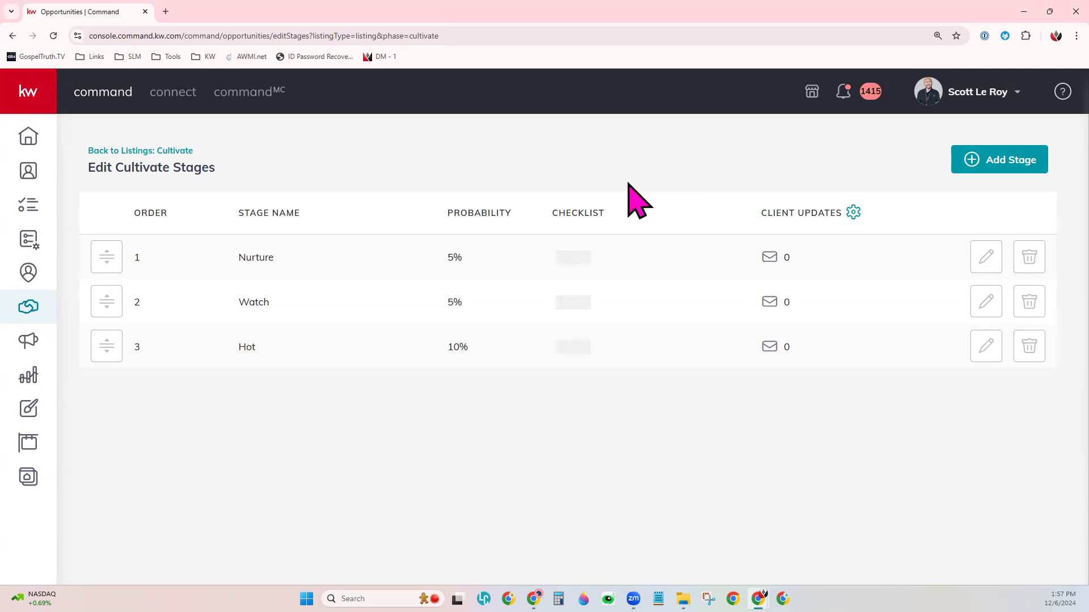
- Return to the Listings Cultivate board and view the tasks of the first opportunity in the Watch stage
{"action": "left_click", "coordinate": [29, 304]}
{"action": "left_click", "coordinate": [137, 315]}
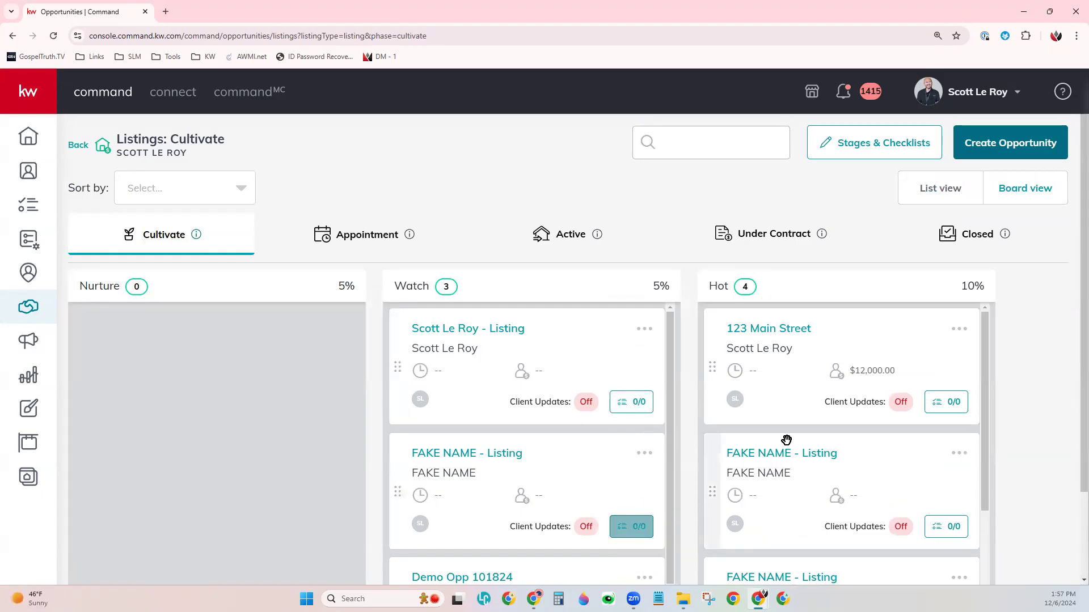
{"action": "left_click", "coordinate": [640, 402]}
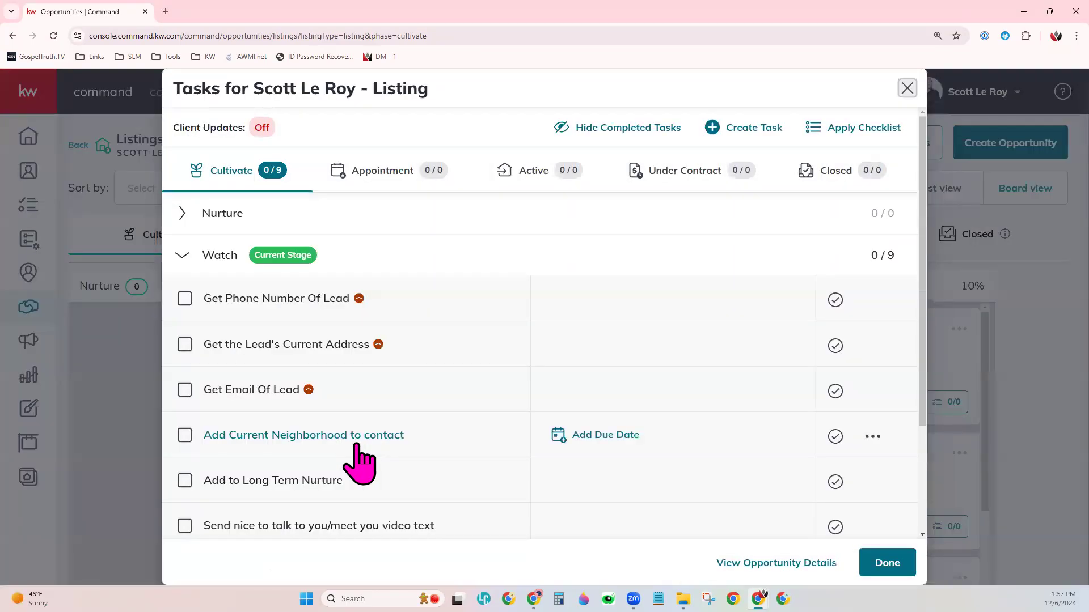
- Select the current address, email and current neighborhood tasks in the Watch stage, deselect all three and close the task list
{"action": "left_click", "coordinate": [184, 345]}
{"action": "left_click", "coordinate": [185, 392]}
{"action": "left_click", "coordinate": [184, 436]}
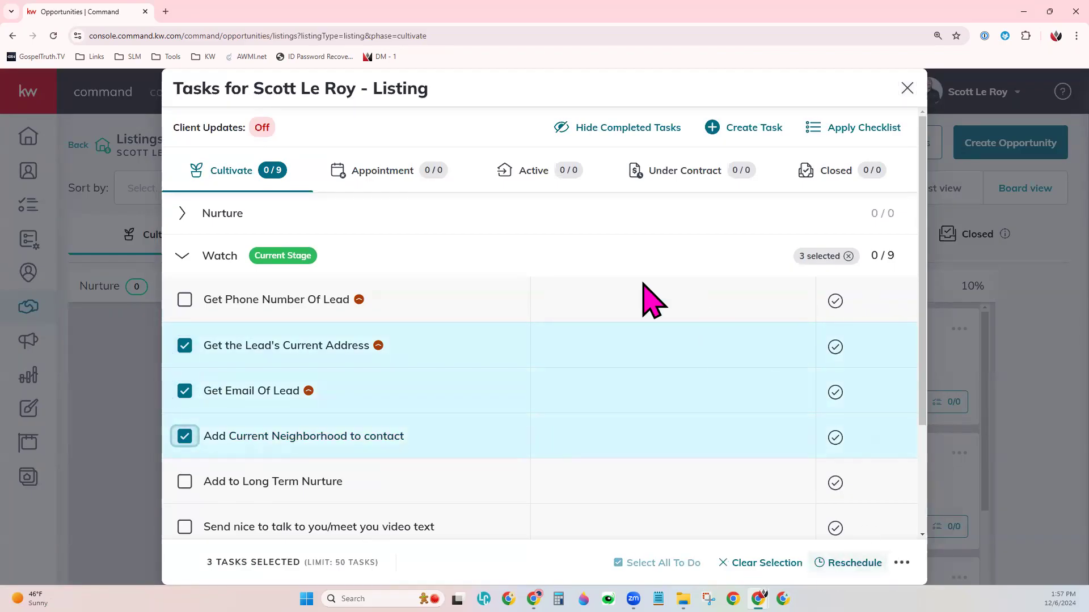
{"action": "left_click", "coordinate": [185, 346]}
{"action": "left_click", "coordinate": [185, 391]}
{"action": "left_click", "coordinate": [185, 436]}
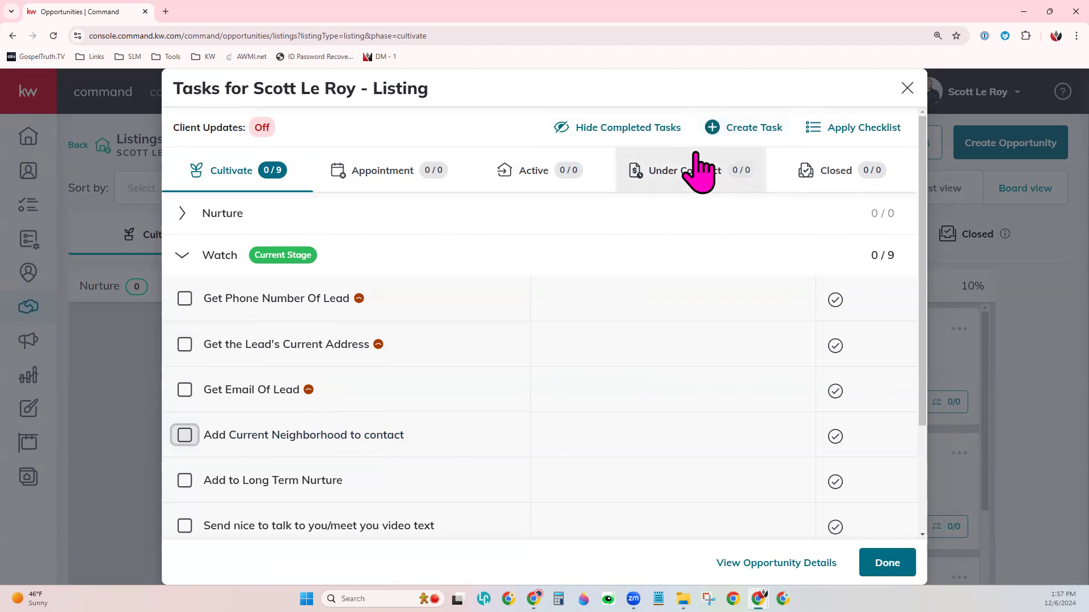
{"action": "left_click", "coordinate": [907, 88]}
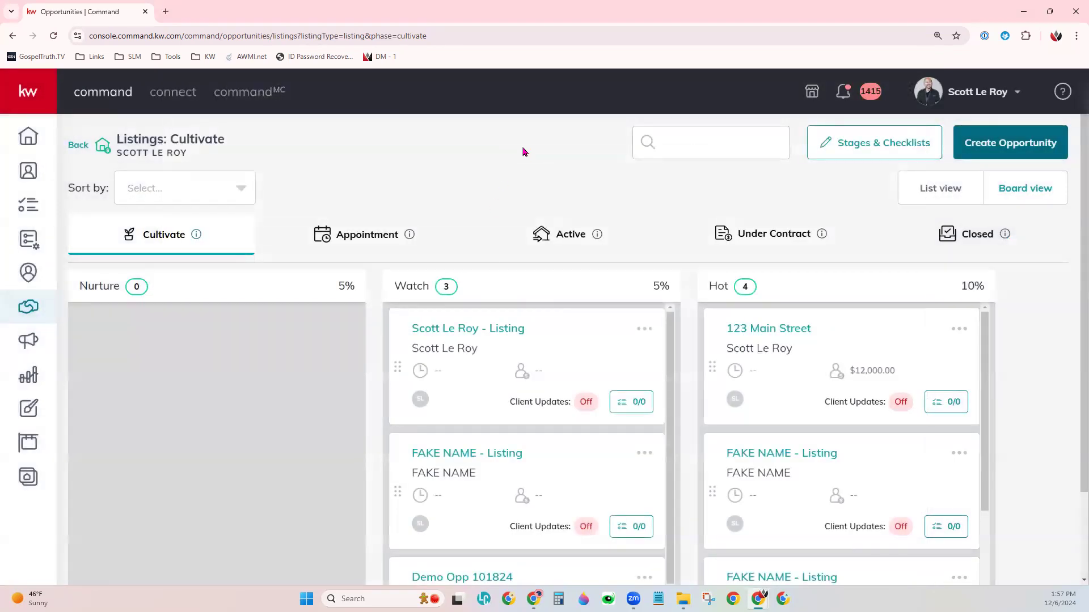